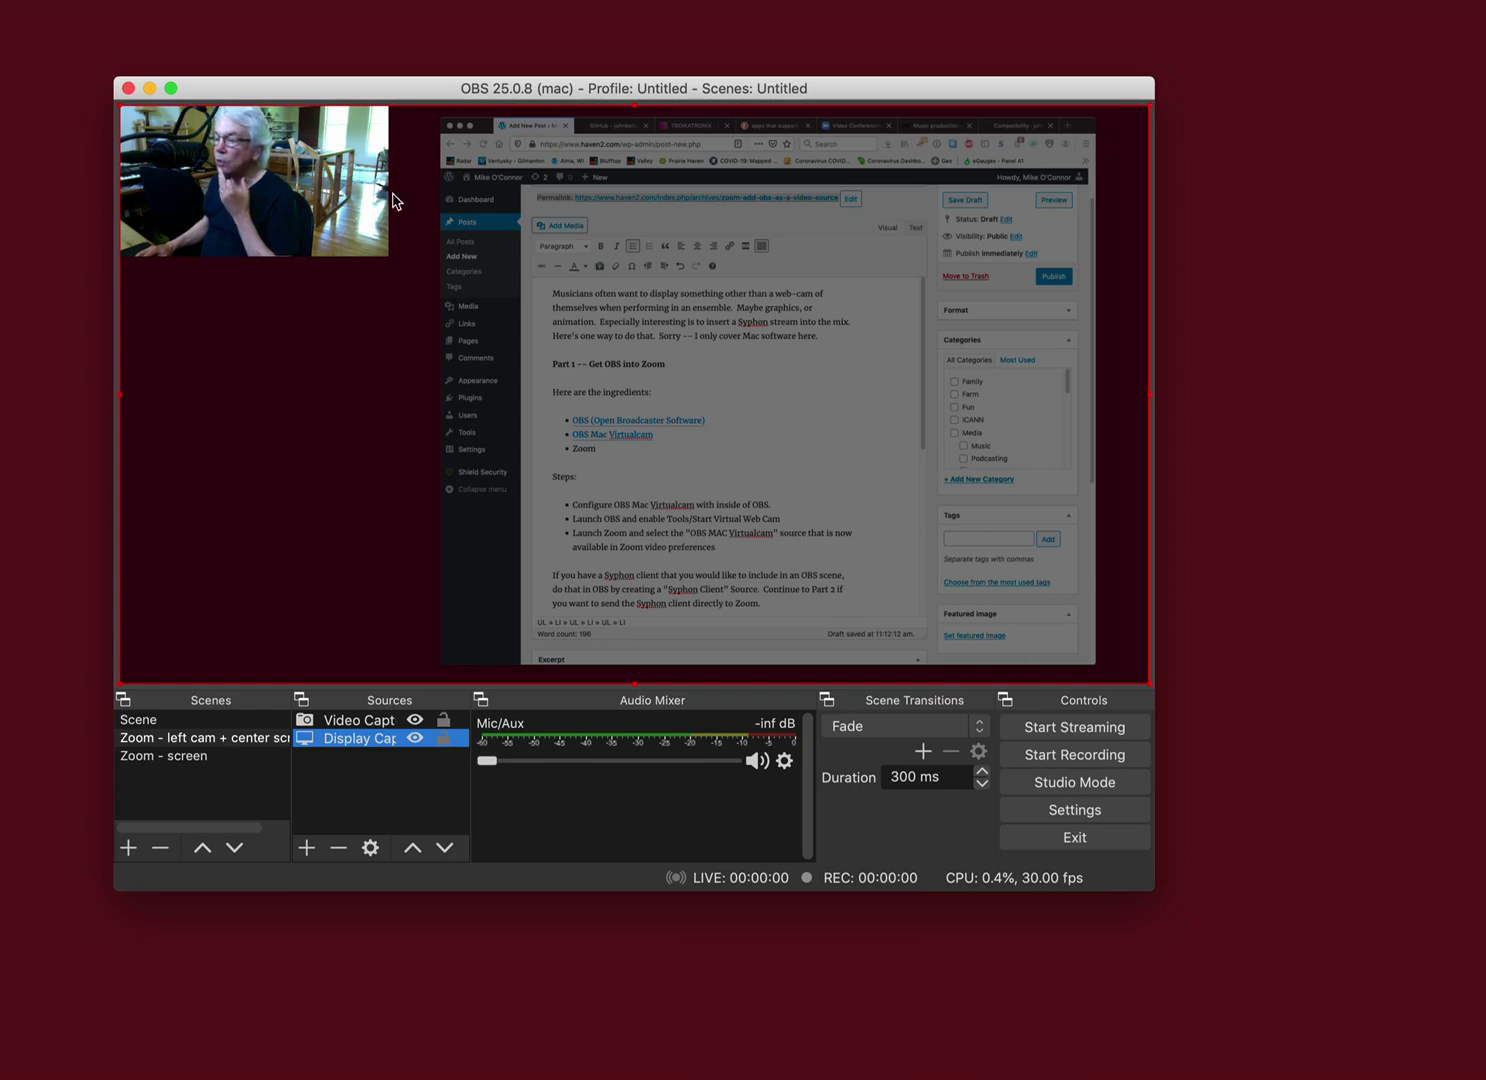
Move the OBS window on the desktop and dismiss the open Profile menu.
{"action": "left_click_drag", "start_coordinate": [381, 90], "coordinate": [344, 102]}
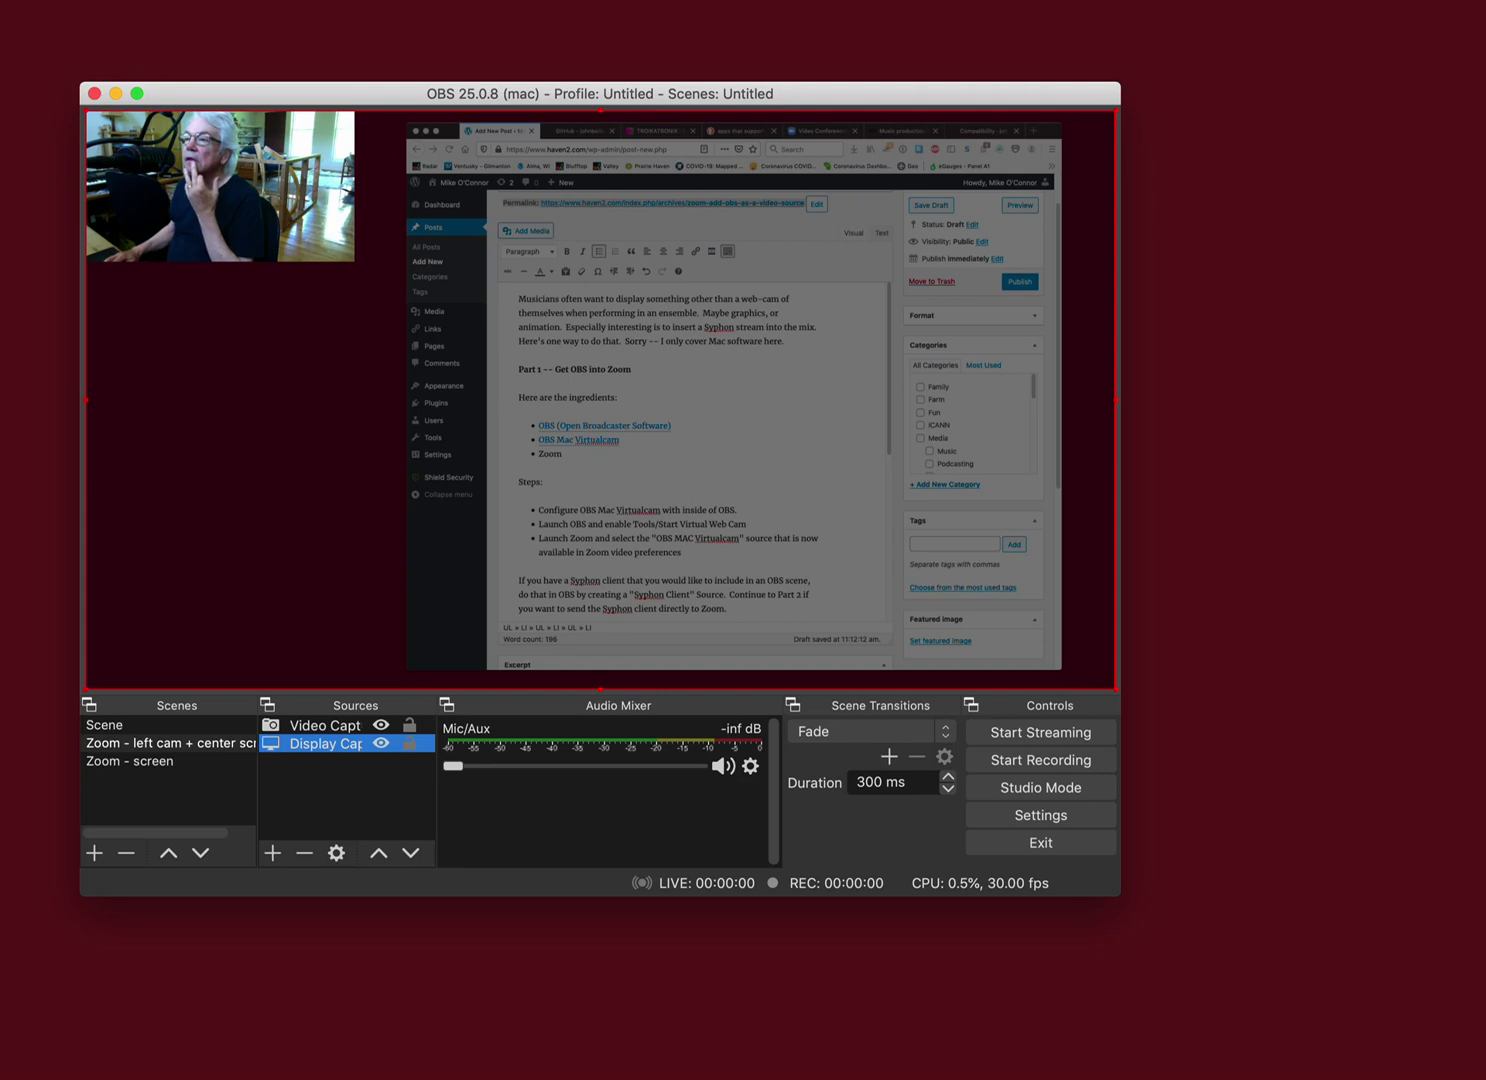
{"action": "key", "text": "Escape"}
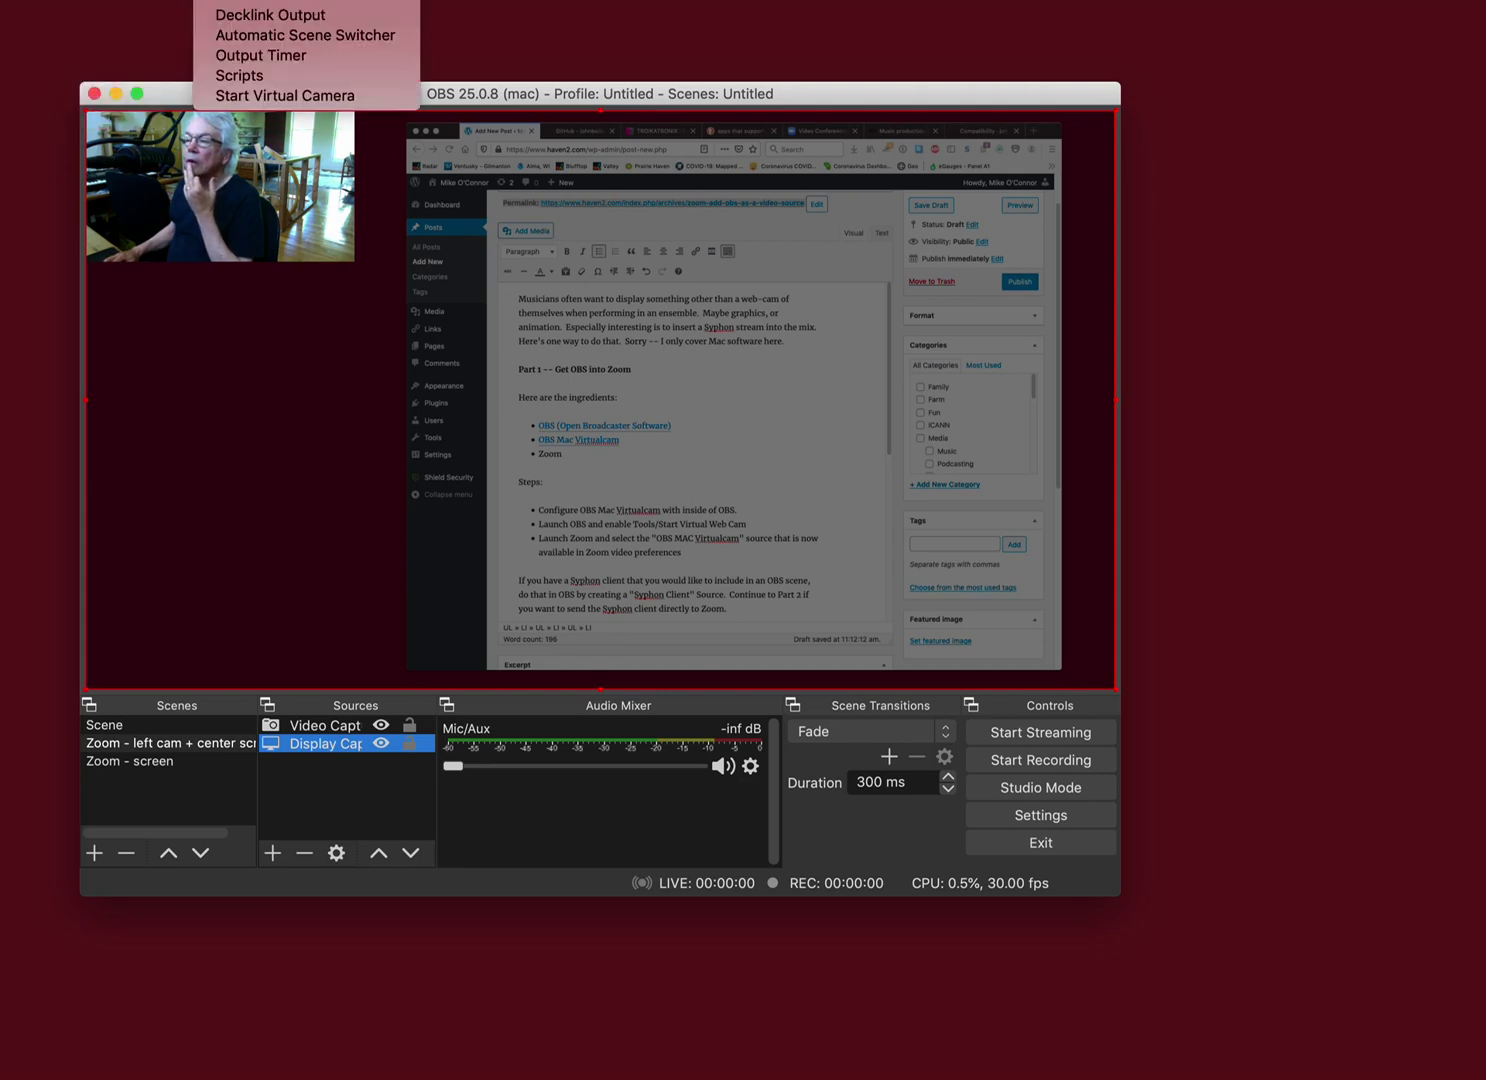
Start, stop, then restart OBS's virtual camera from the Tools menu.
{"action": "left_click", "coordinate": [236, 97]}
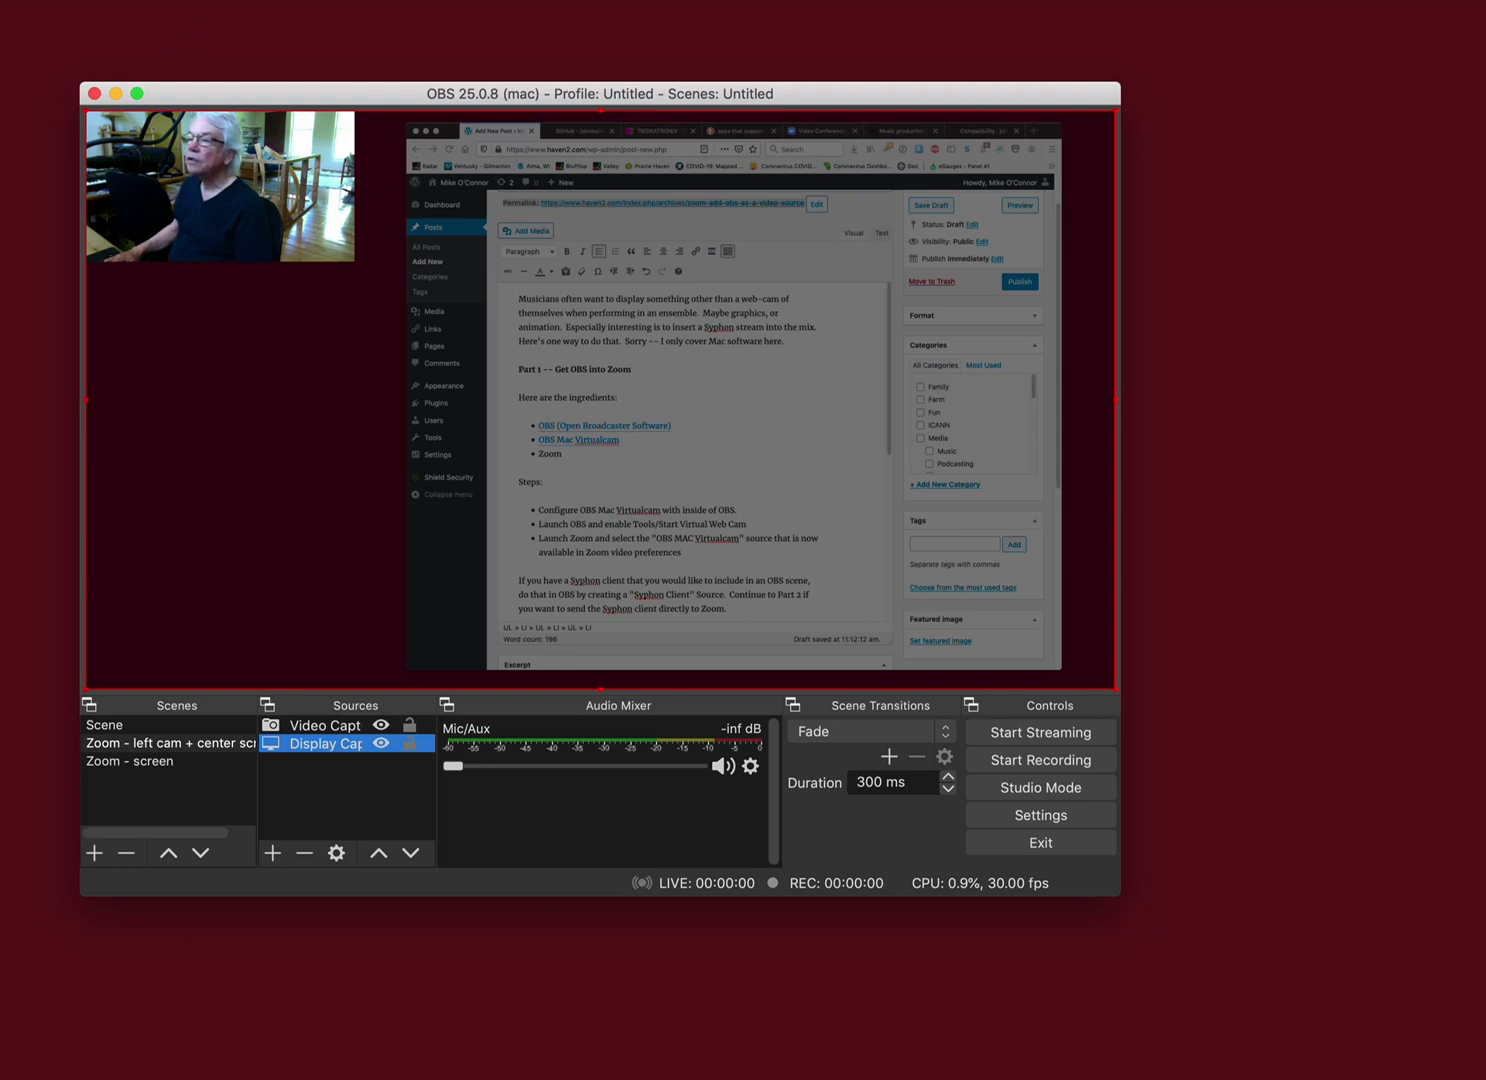
{"action": "left_click", "coordinate": [250, 2]}
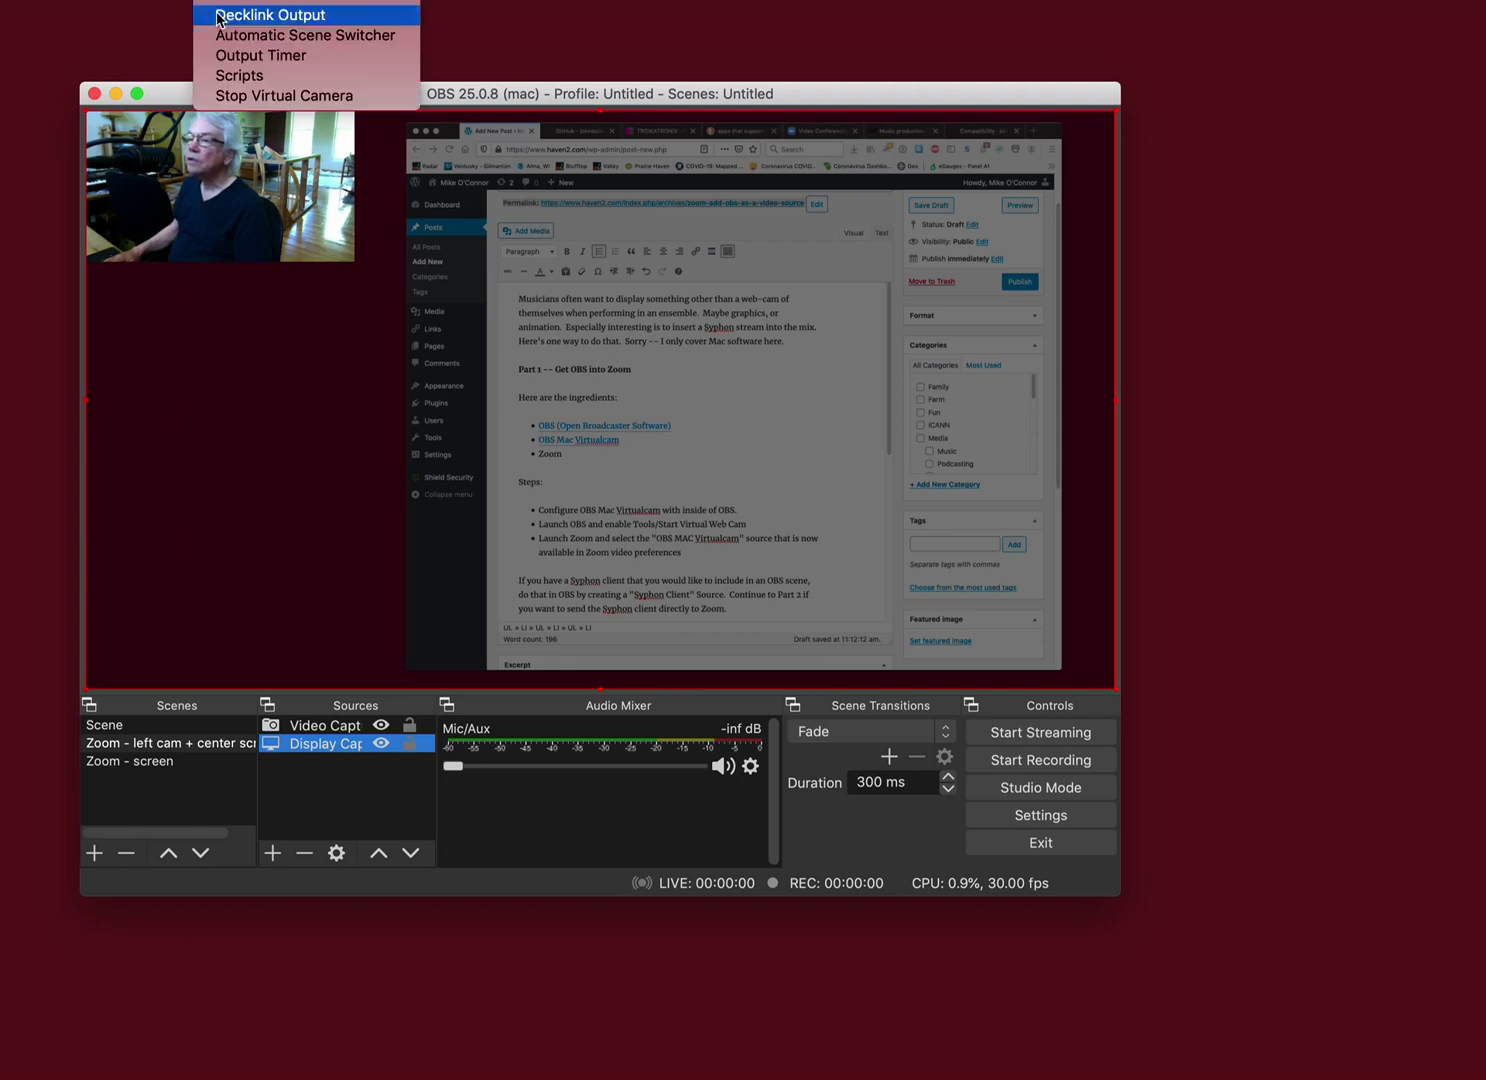
{"action": "left_click", "coordinate": [285, 96]}
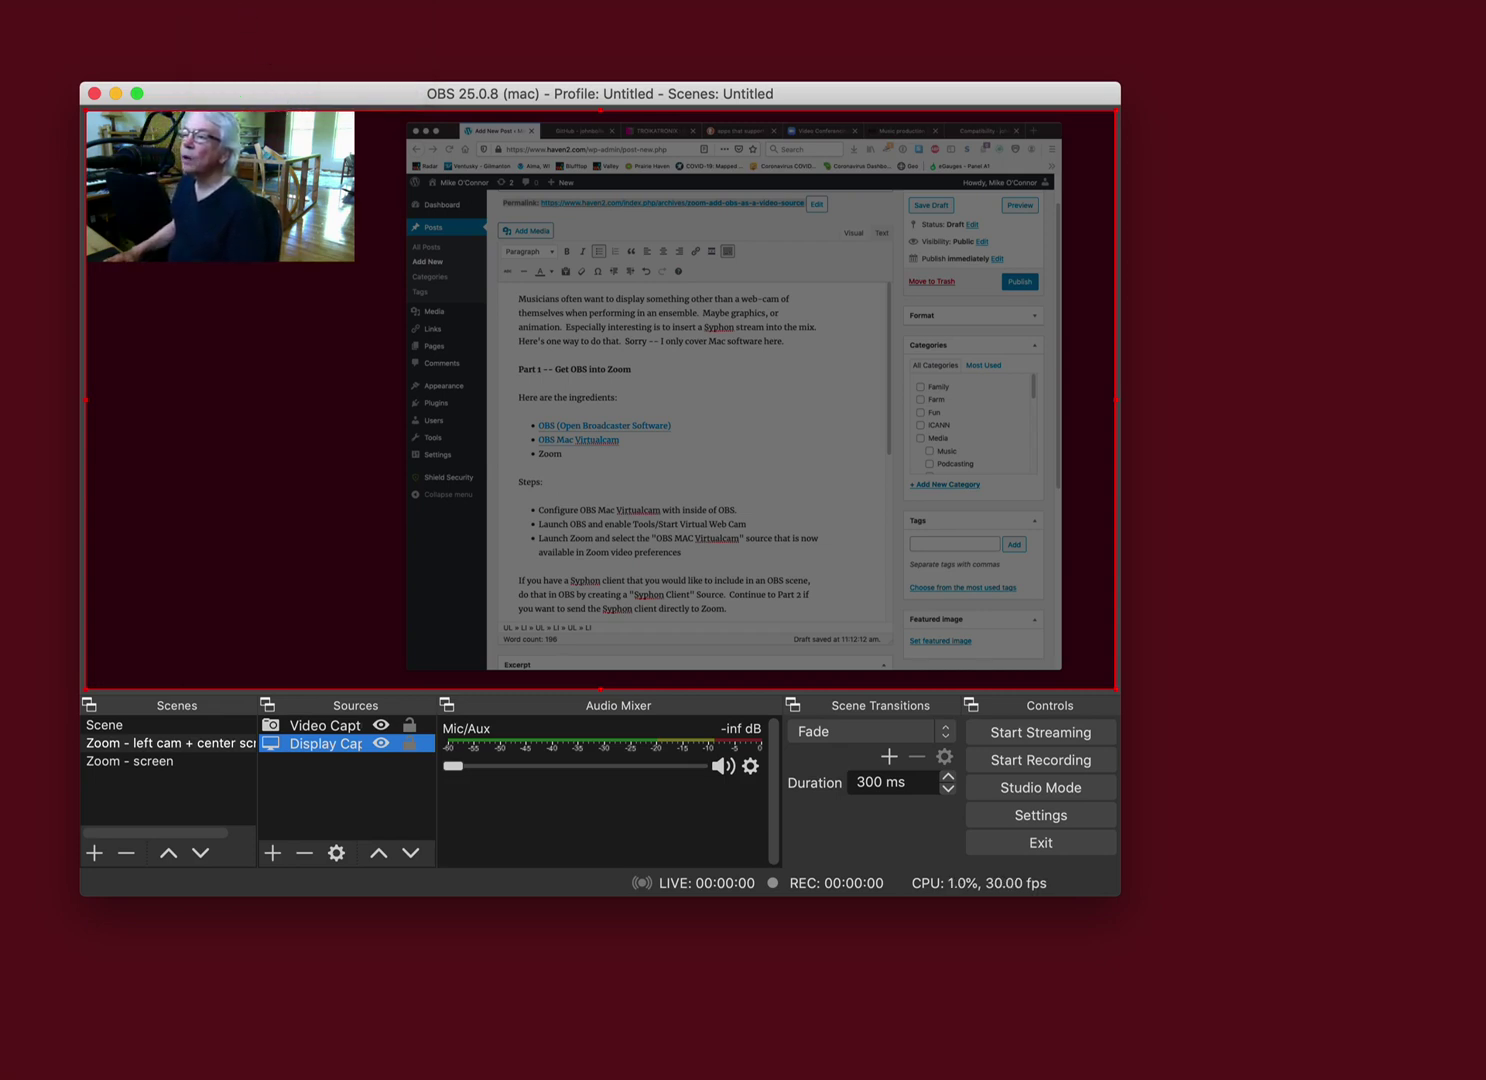
{"action": "left_click", "coordinate": [225, 2]}
{"action": "left_click", "coordinate": [251, 97]}
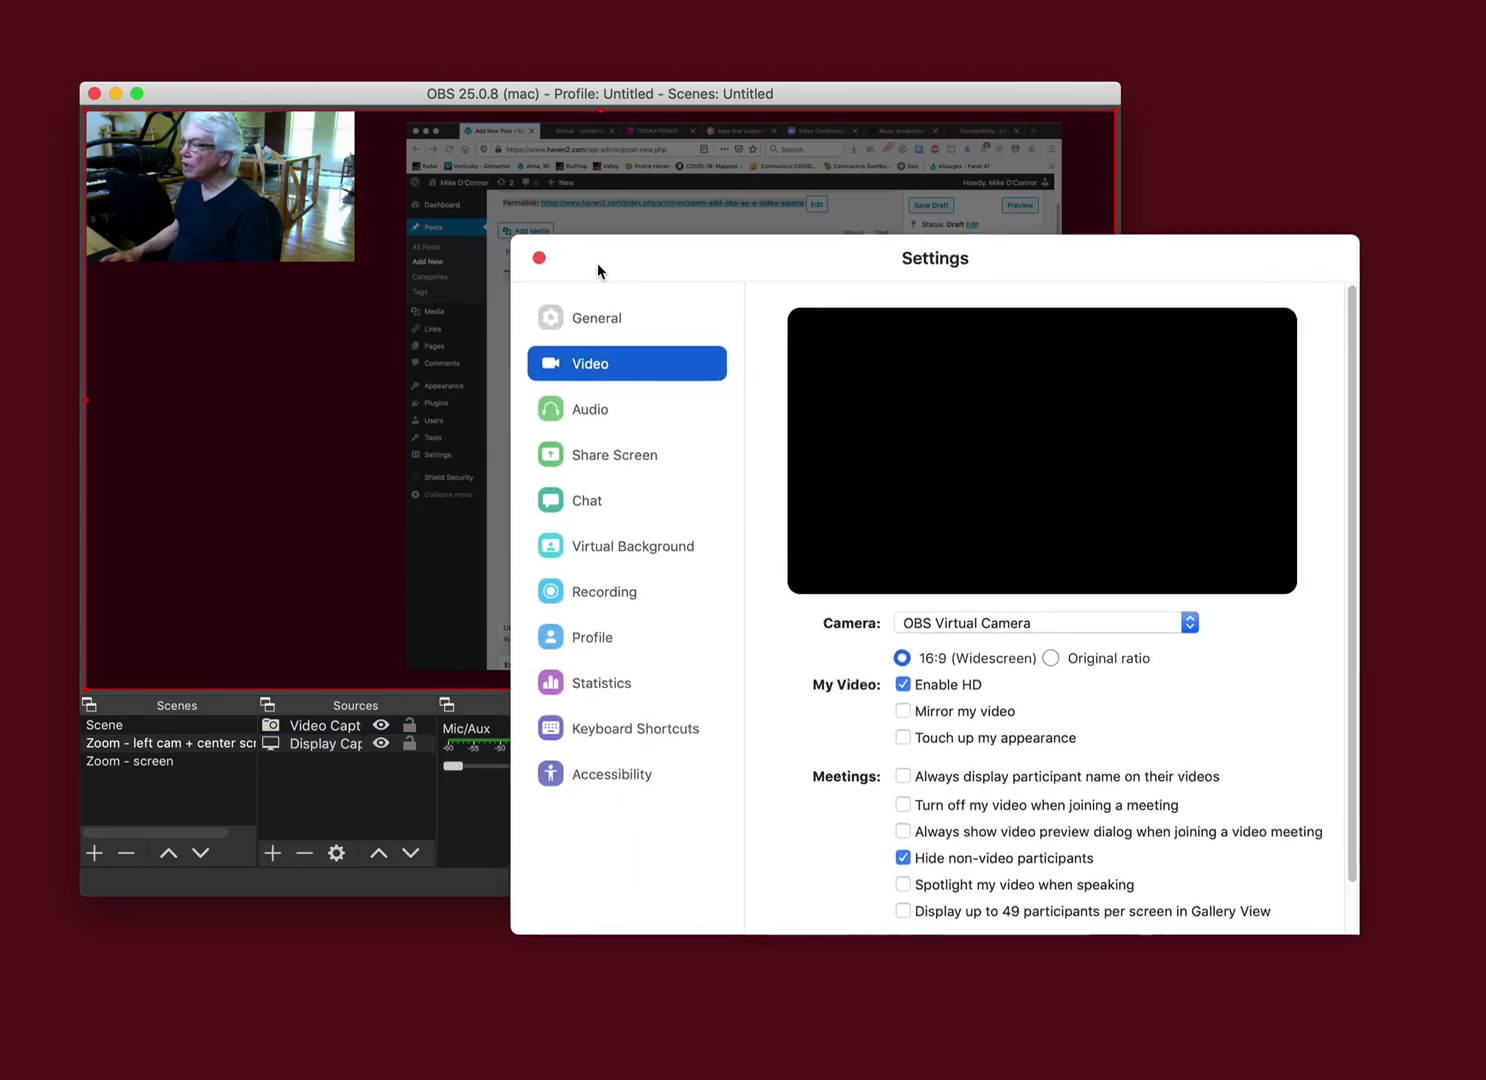
Place Zoom's Settings window over OBS, then open and dismiss Spotlight.
{"action": "left_click_drag", "start_coordinate": [597, 269], "coordinate": [492, 304]}
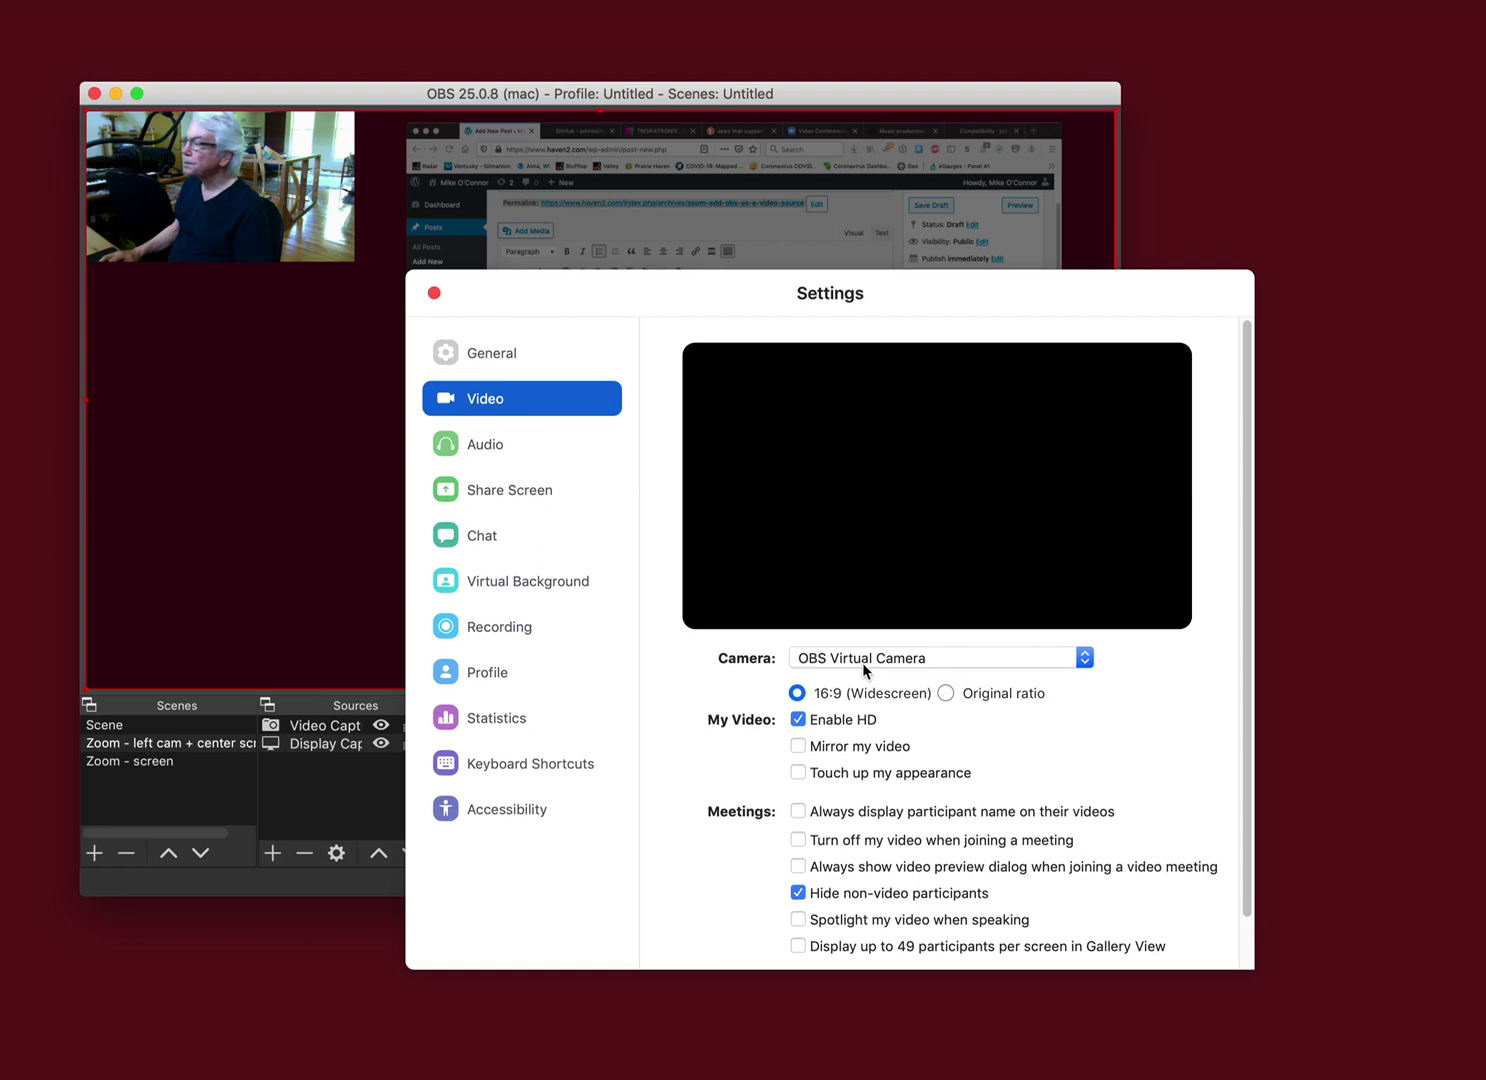
{"action": "key", "text": "super+space"}
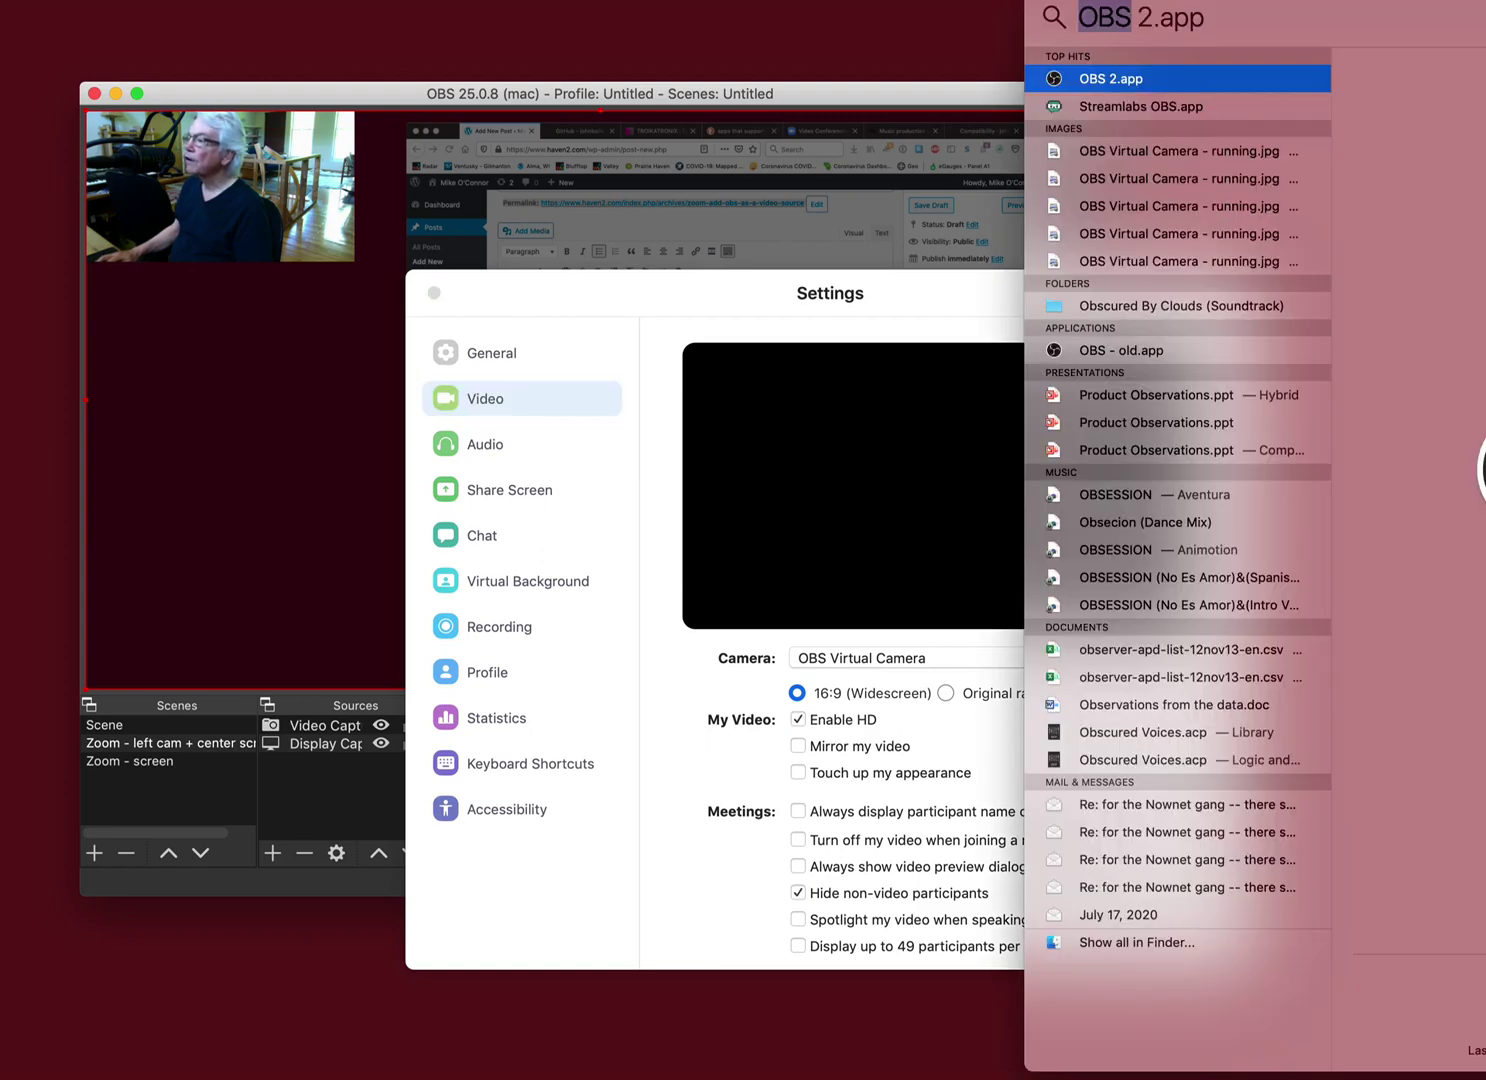
{"action": "key", "text": "Escape"}
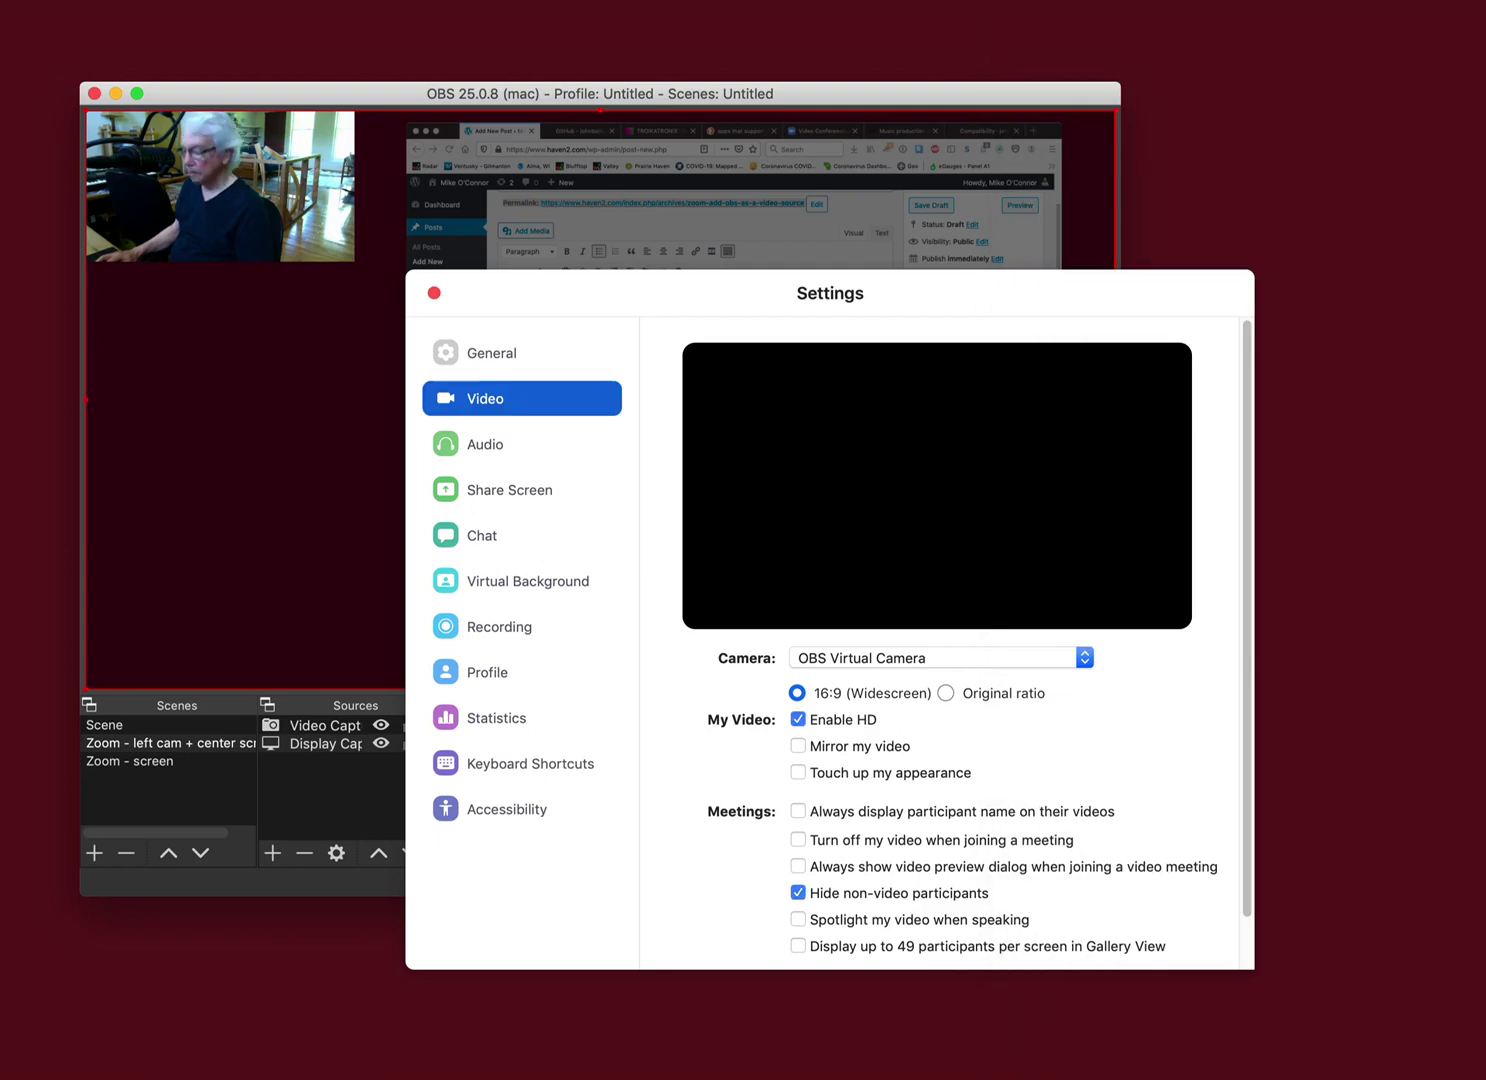
Switch to Syphon Virtual Webcam with Cmd-Tab, then back to OBS Studio.
{"action": "key", "text": "super+Tab"}
{"action": "key", "text": "super+Tab"}
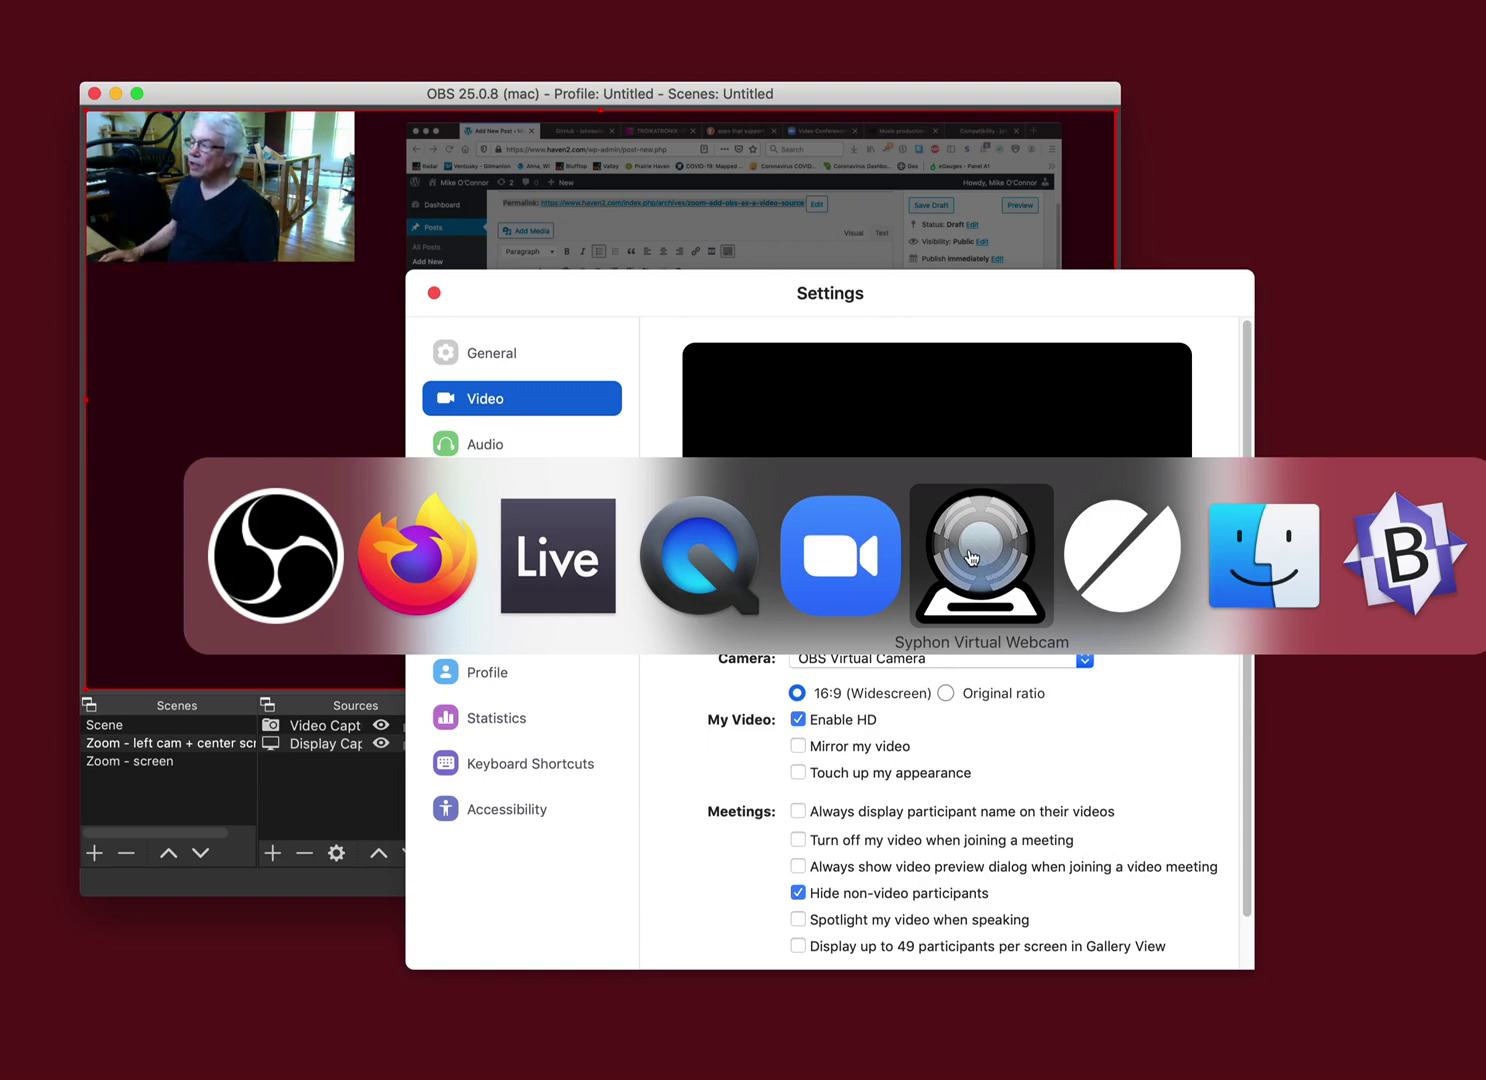
{"action": "key", "text": "super"}
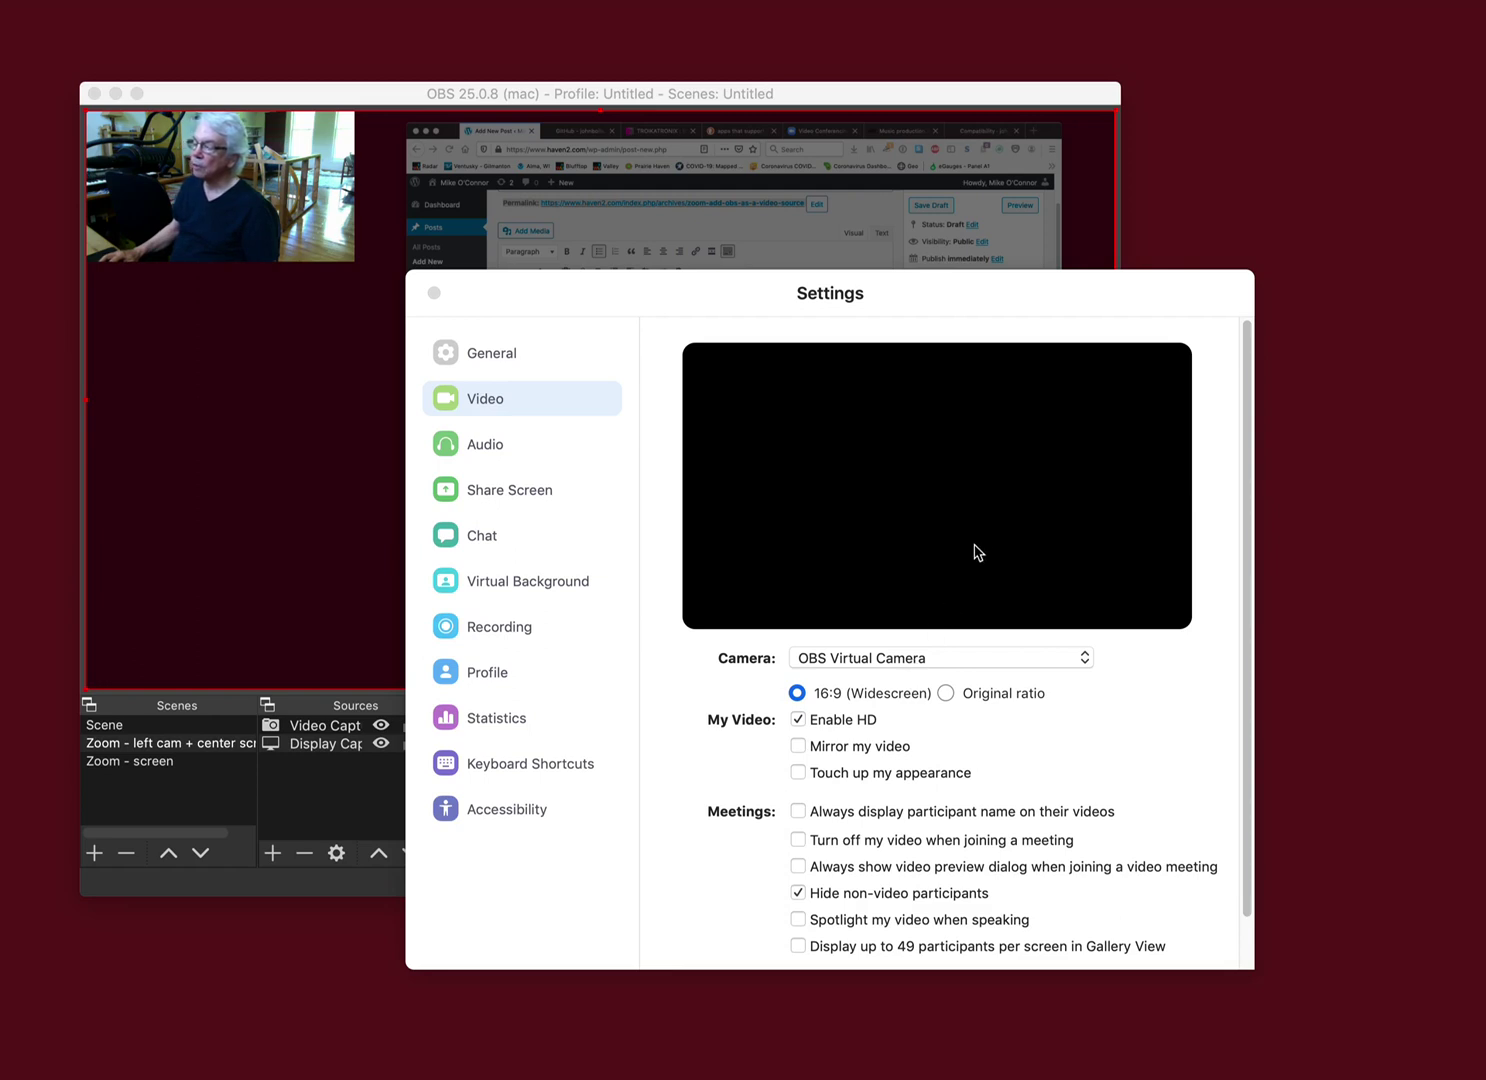
{"action": "key", "text": "super+Tab"}
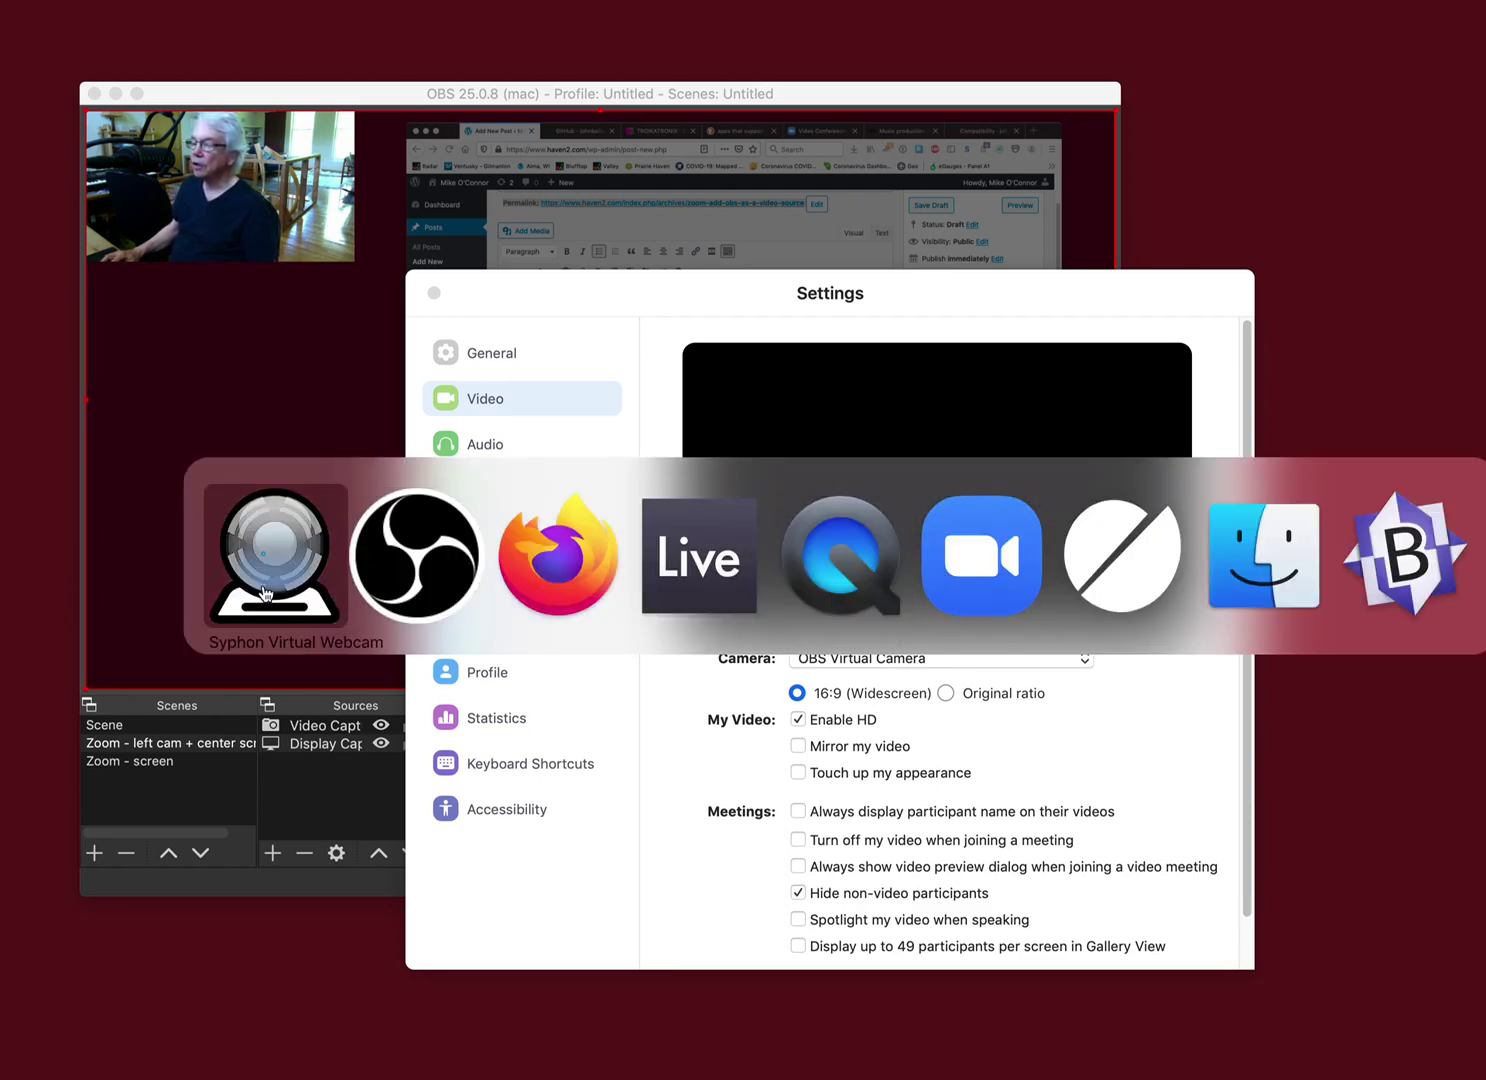
{"action": "key", "text": "super+Tab"}
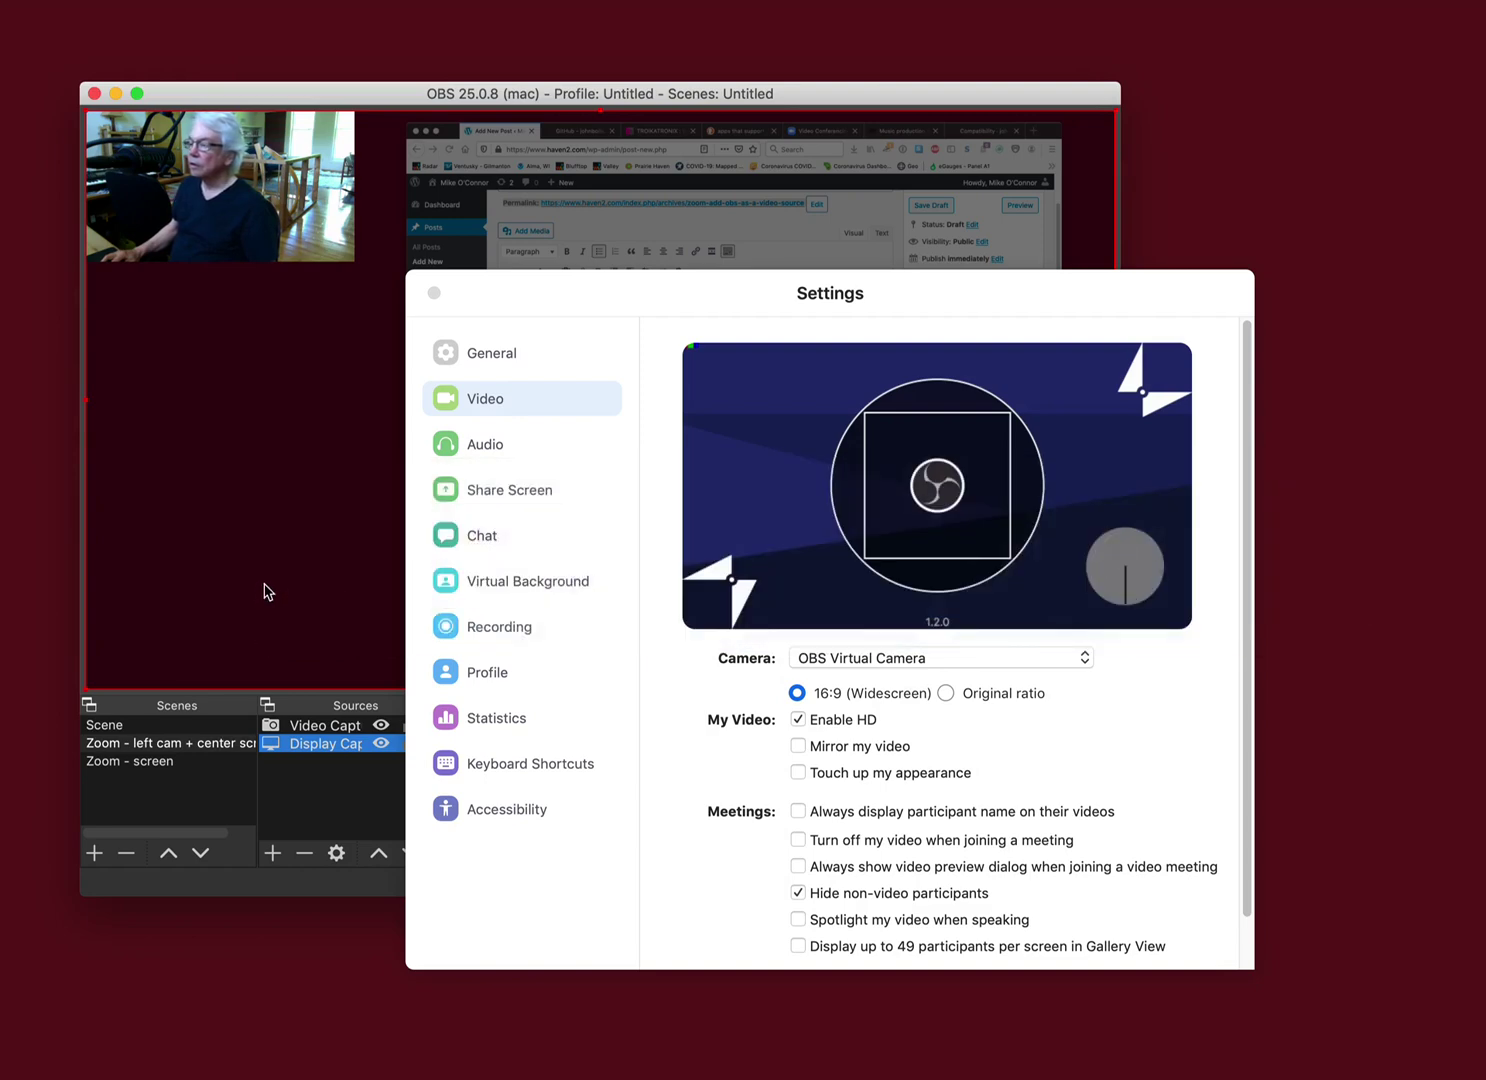
Confirm OBS Virtual Camera as the camera in Zoom's Camera dropdown.
{"action": "left_click", "coordinate": [853, 660]}
{"action": "left_click", "coordinate": [853, 658]}
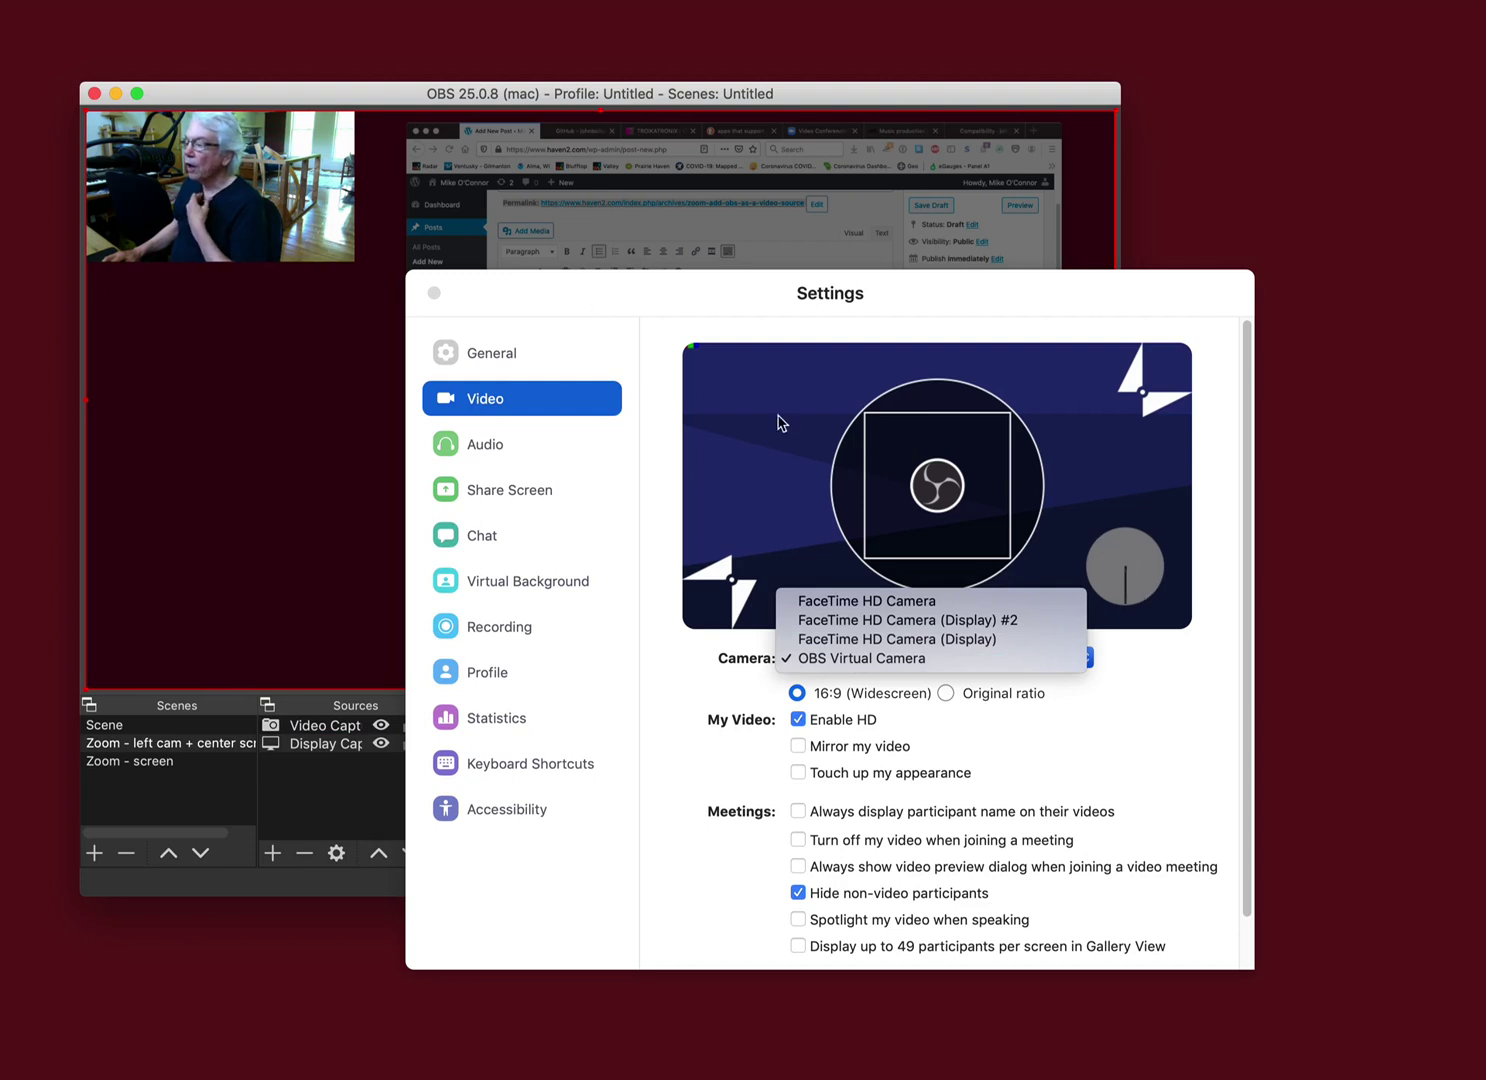
{"action": "left_click", "coordinate": [841, 660]}
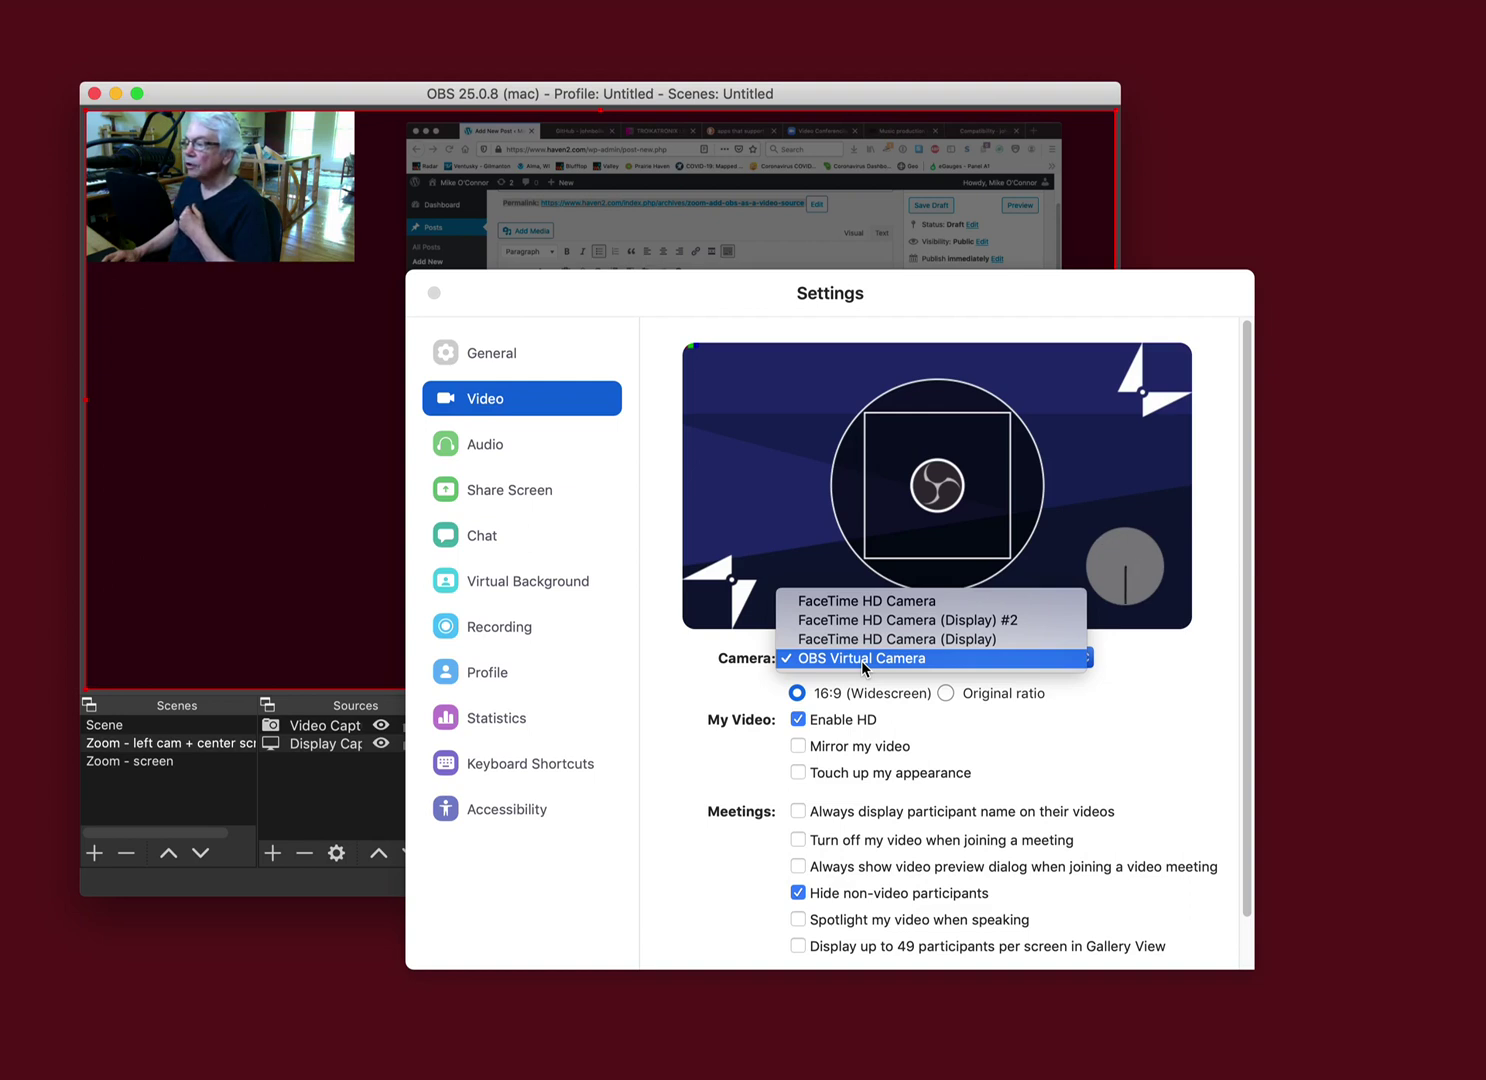
{"action": "left_click", "coordinate": [689, 304]}
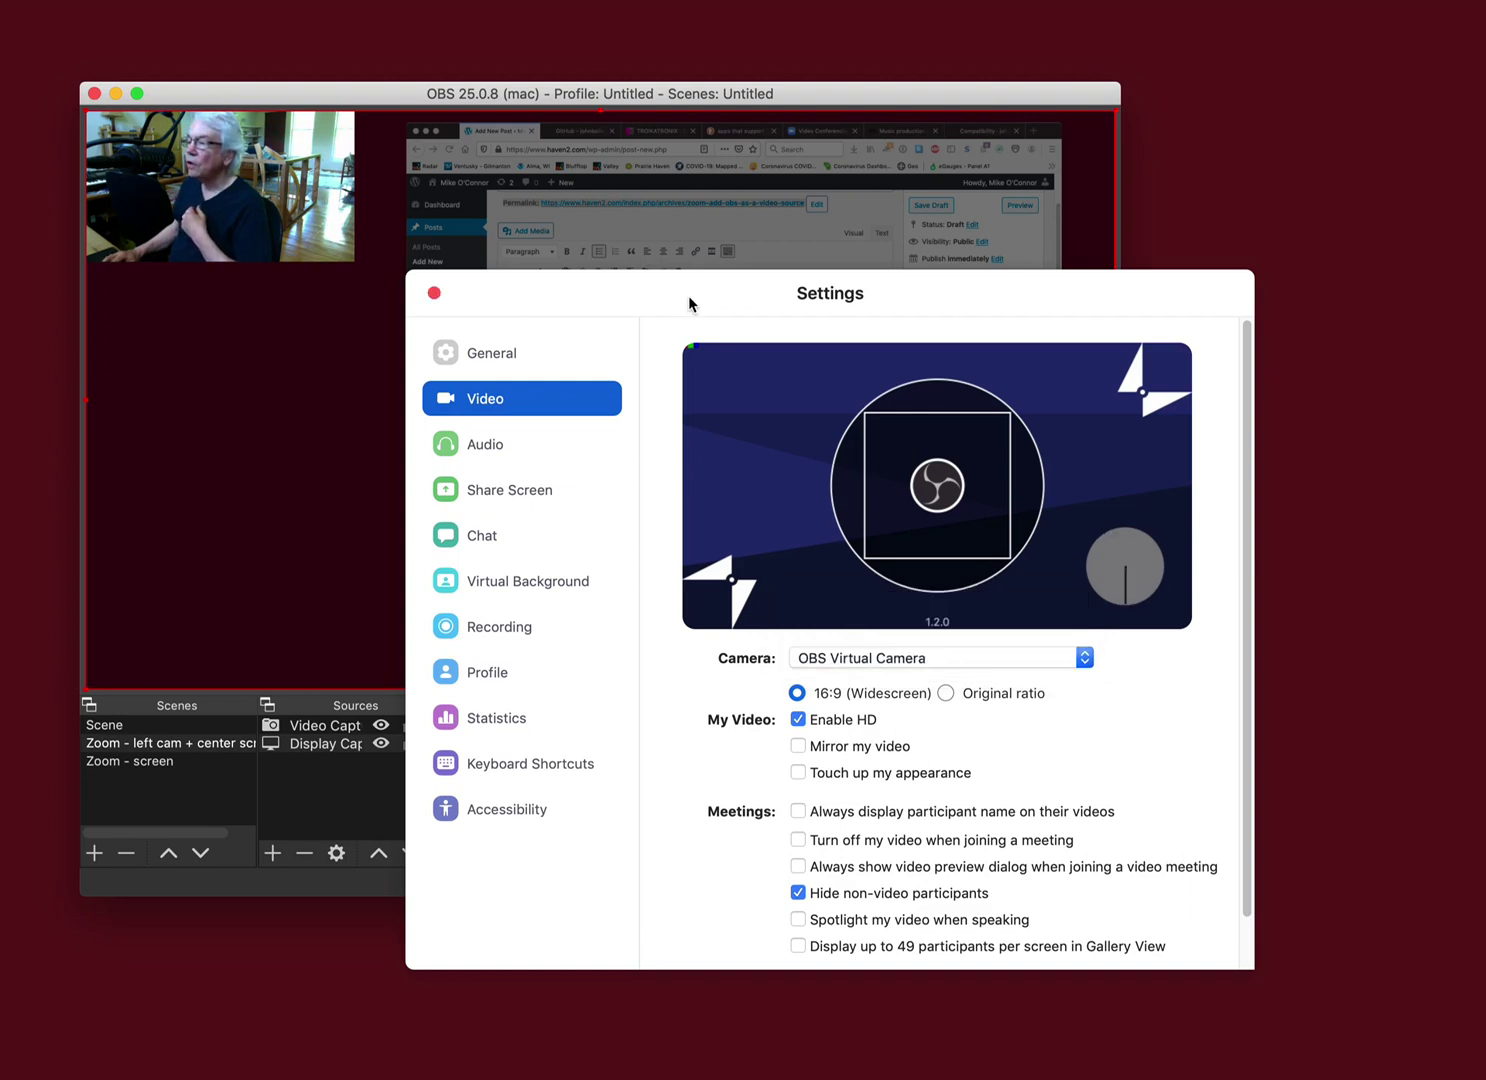
Stop and restart OBS's virtual camera from the Tools menu.
{"action": "left_click", "coordinate": [220, 0]}
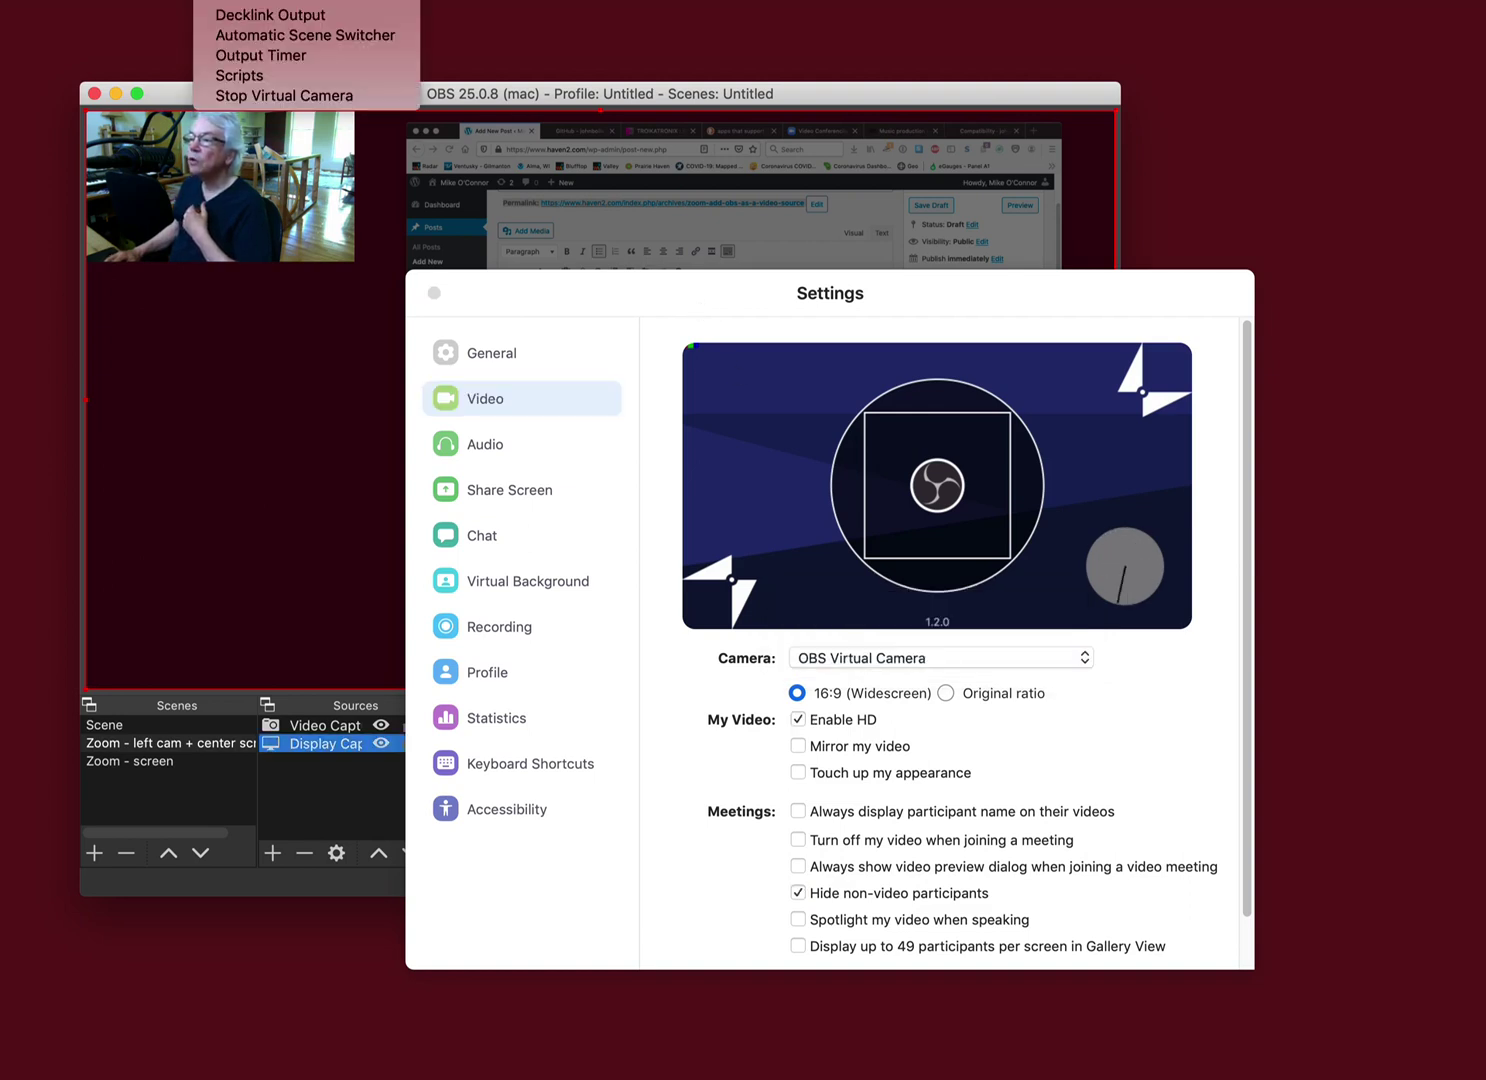
{"action": "left_click", "coordinate": [238, 95]}
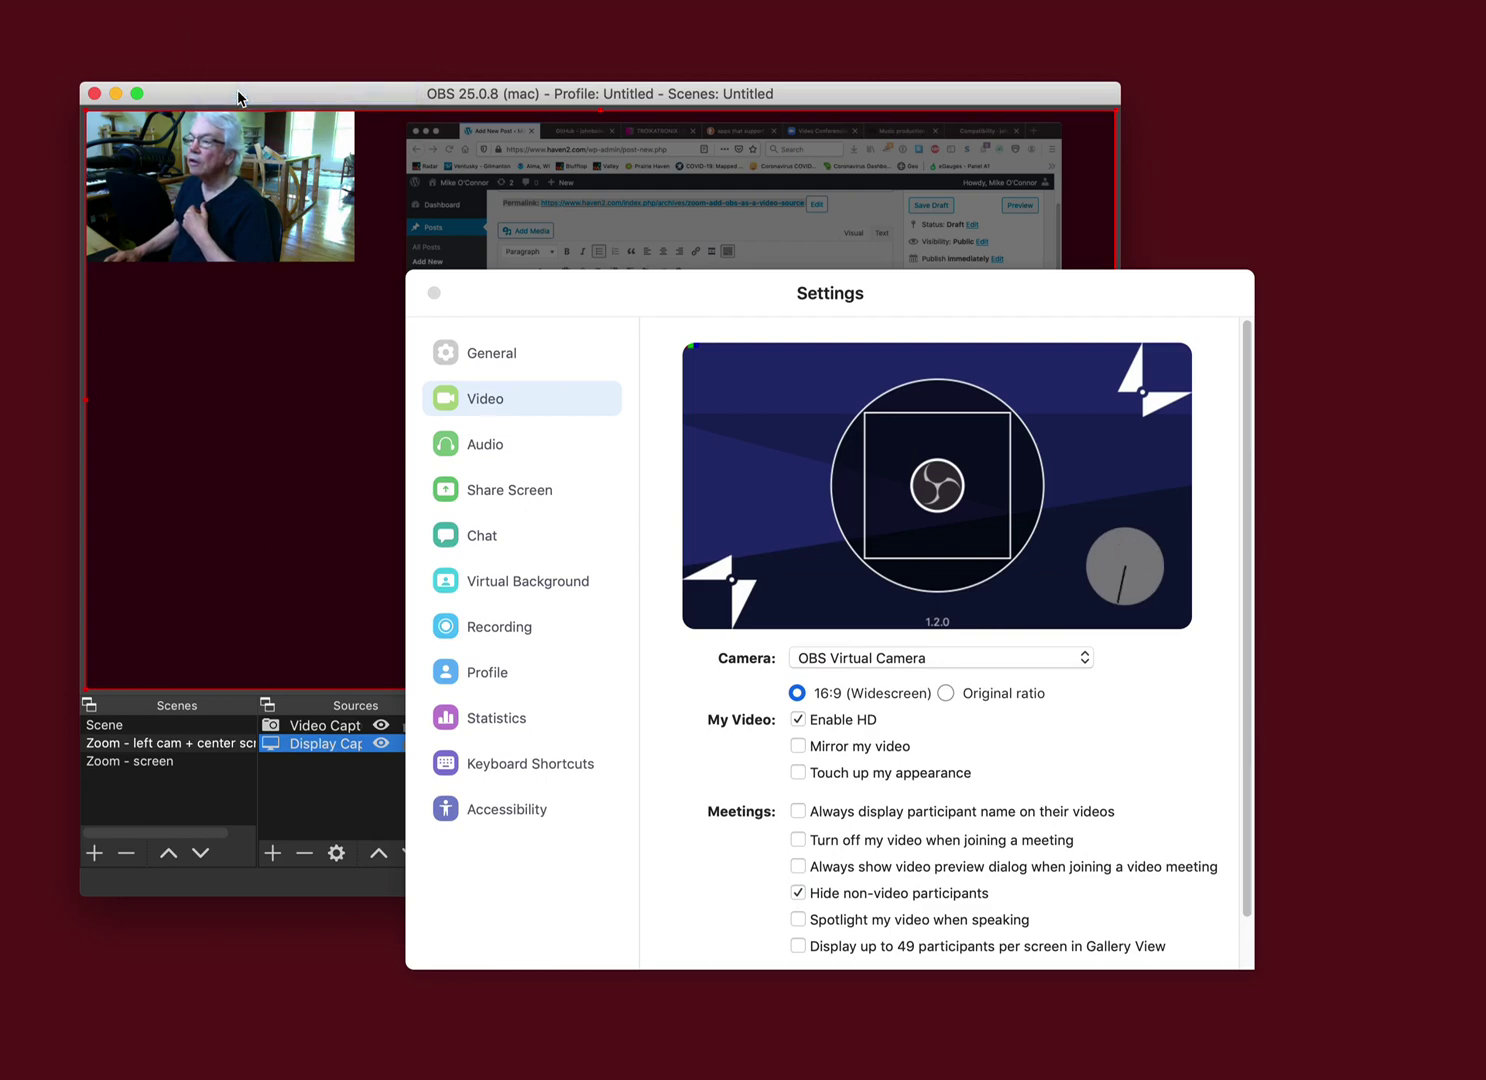
{"action": "left_click", "coordinate": [222, 0]}
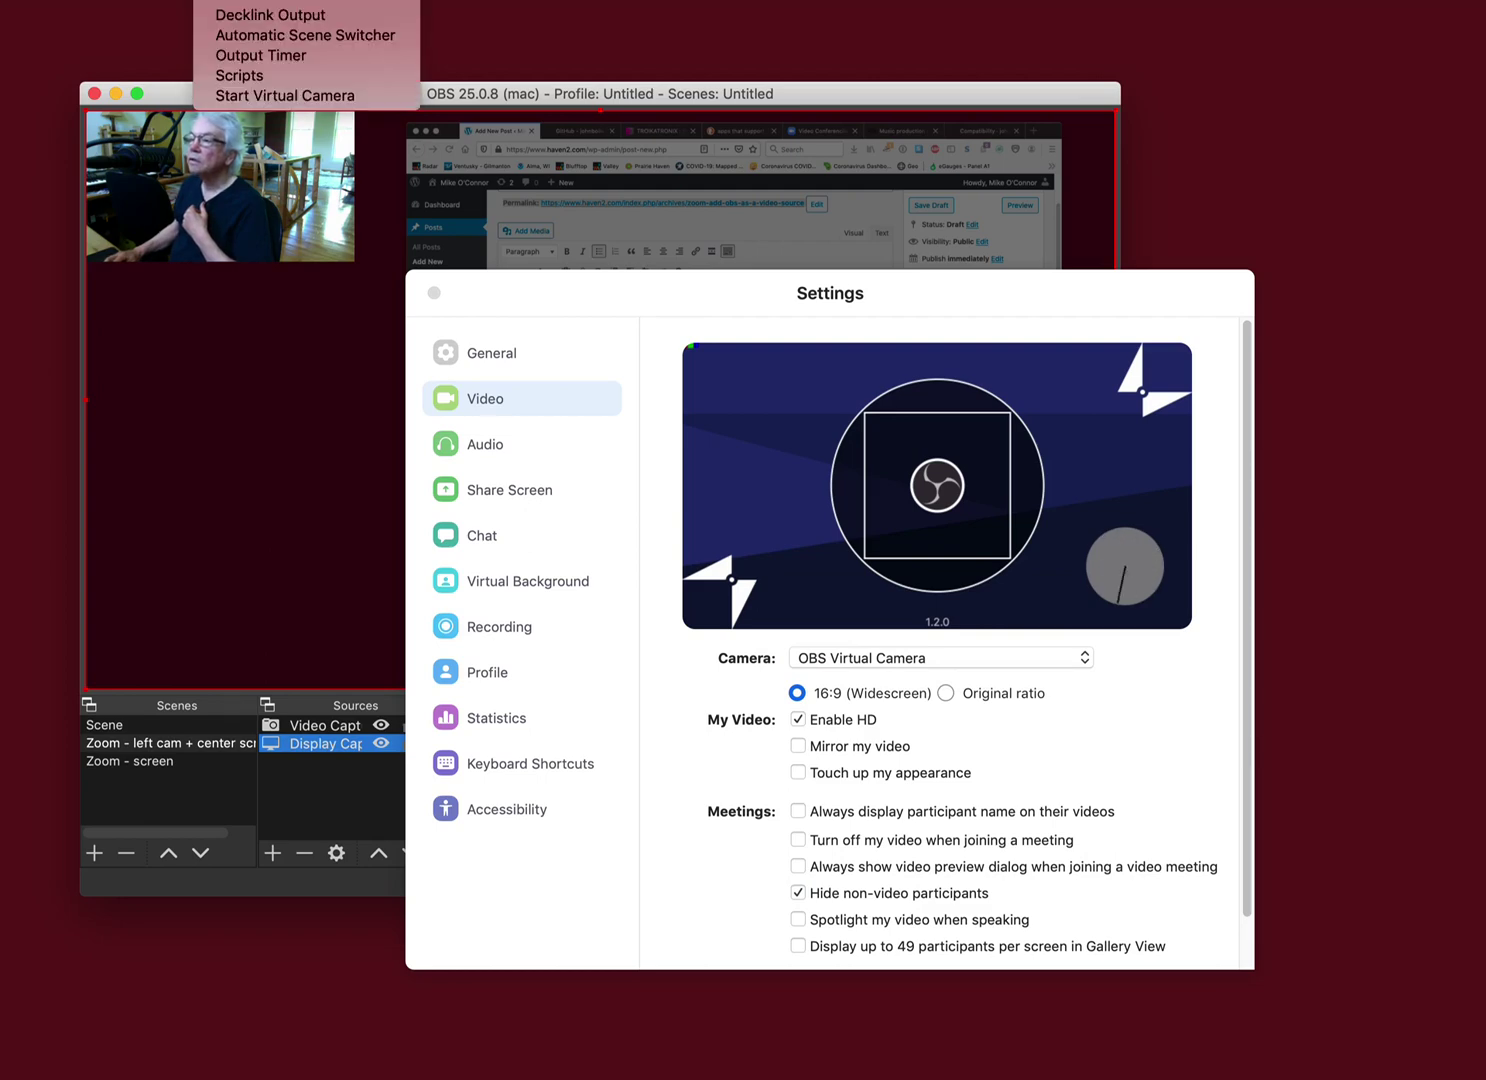
{"action": "left_click", "coordinate": [228, 95]}
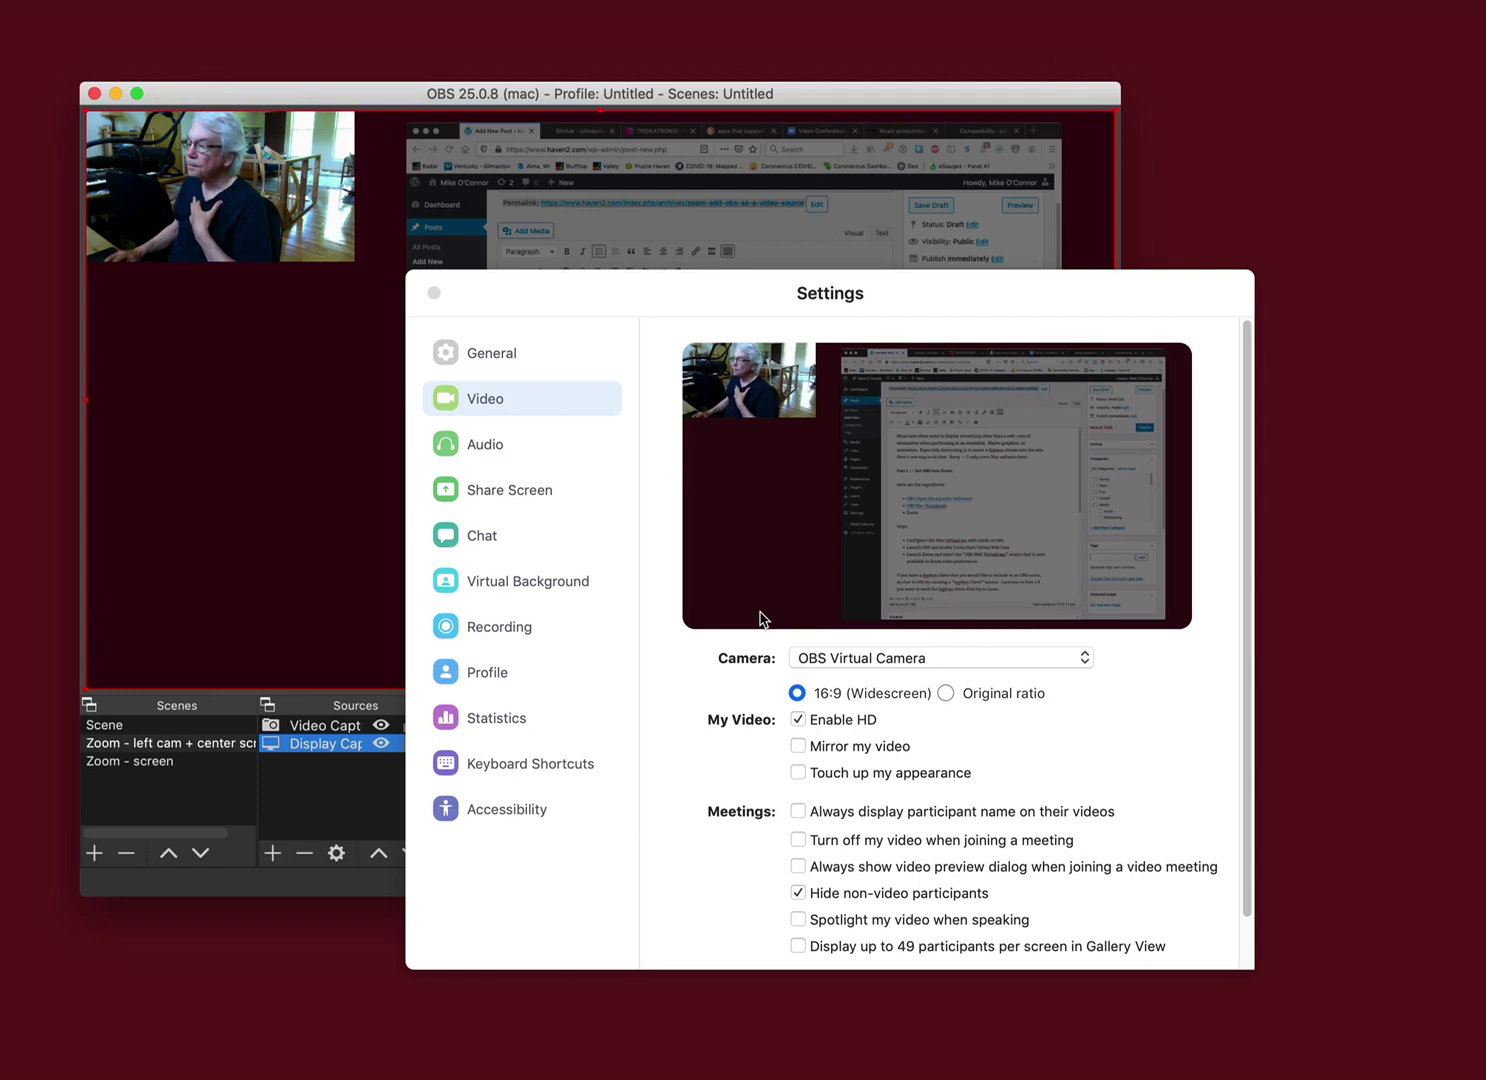
Switch Zoom's camera to FaceTime HD Camera, then back to OBS Virtual Camera.
{"action": "left_click", "coordinate": [879, 658]}
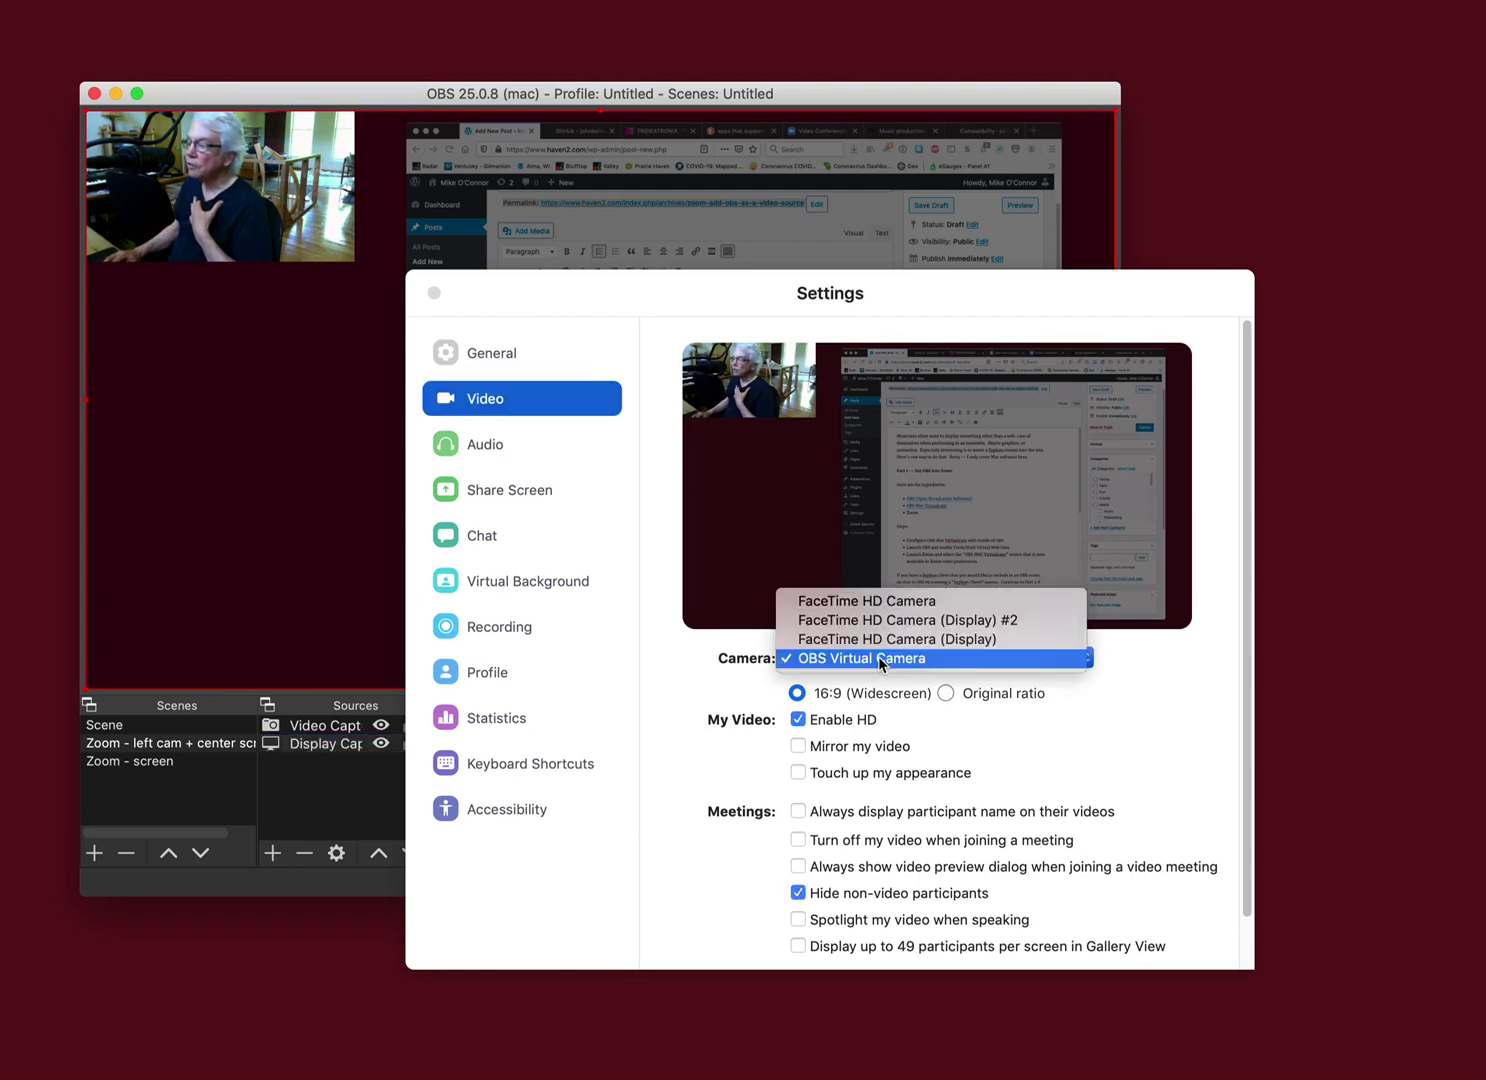
{"action": "left_click", "coordinate": [861, 601]}
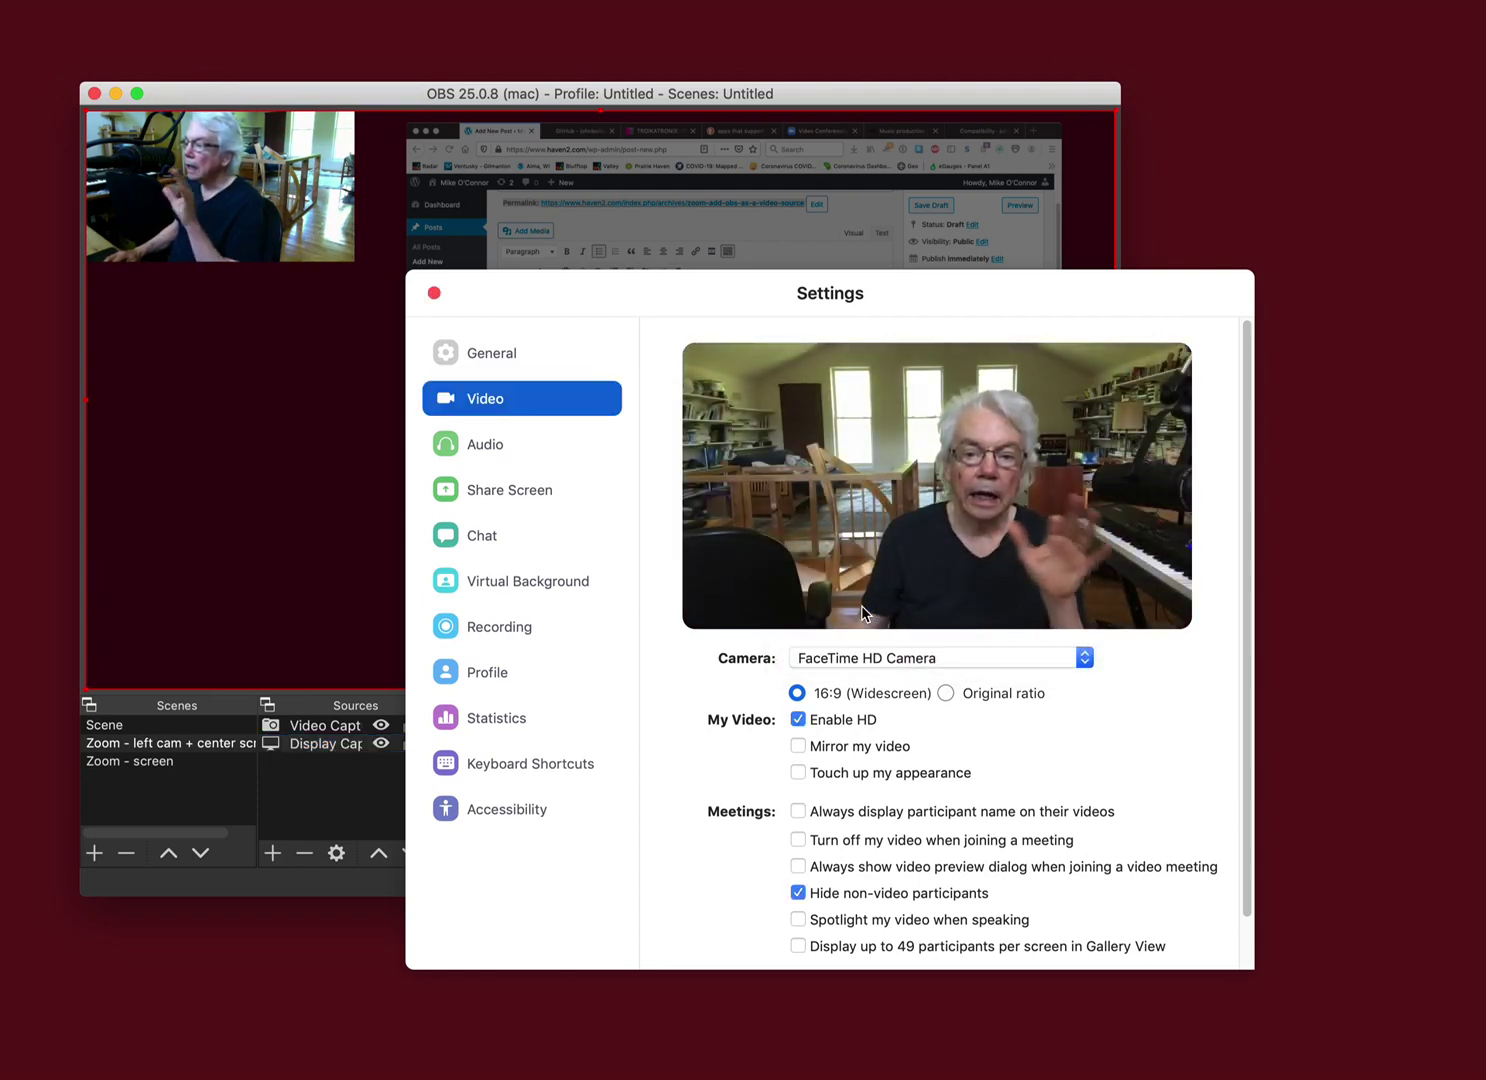
{"action": "left_click", "coordinate": [941, 656]}
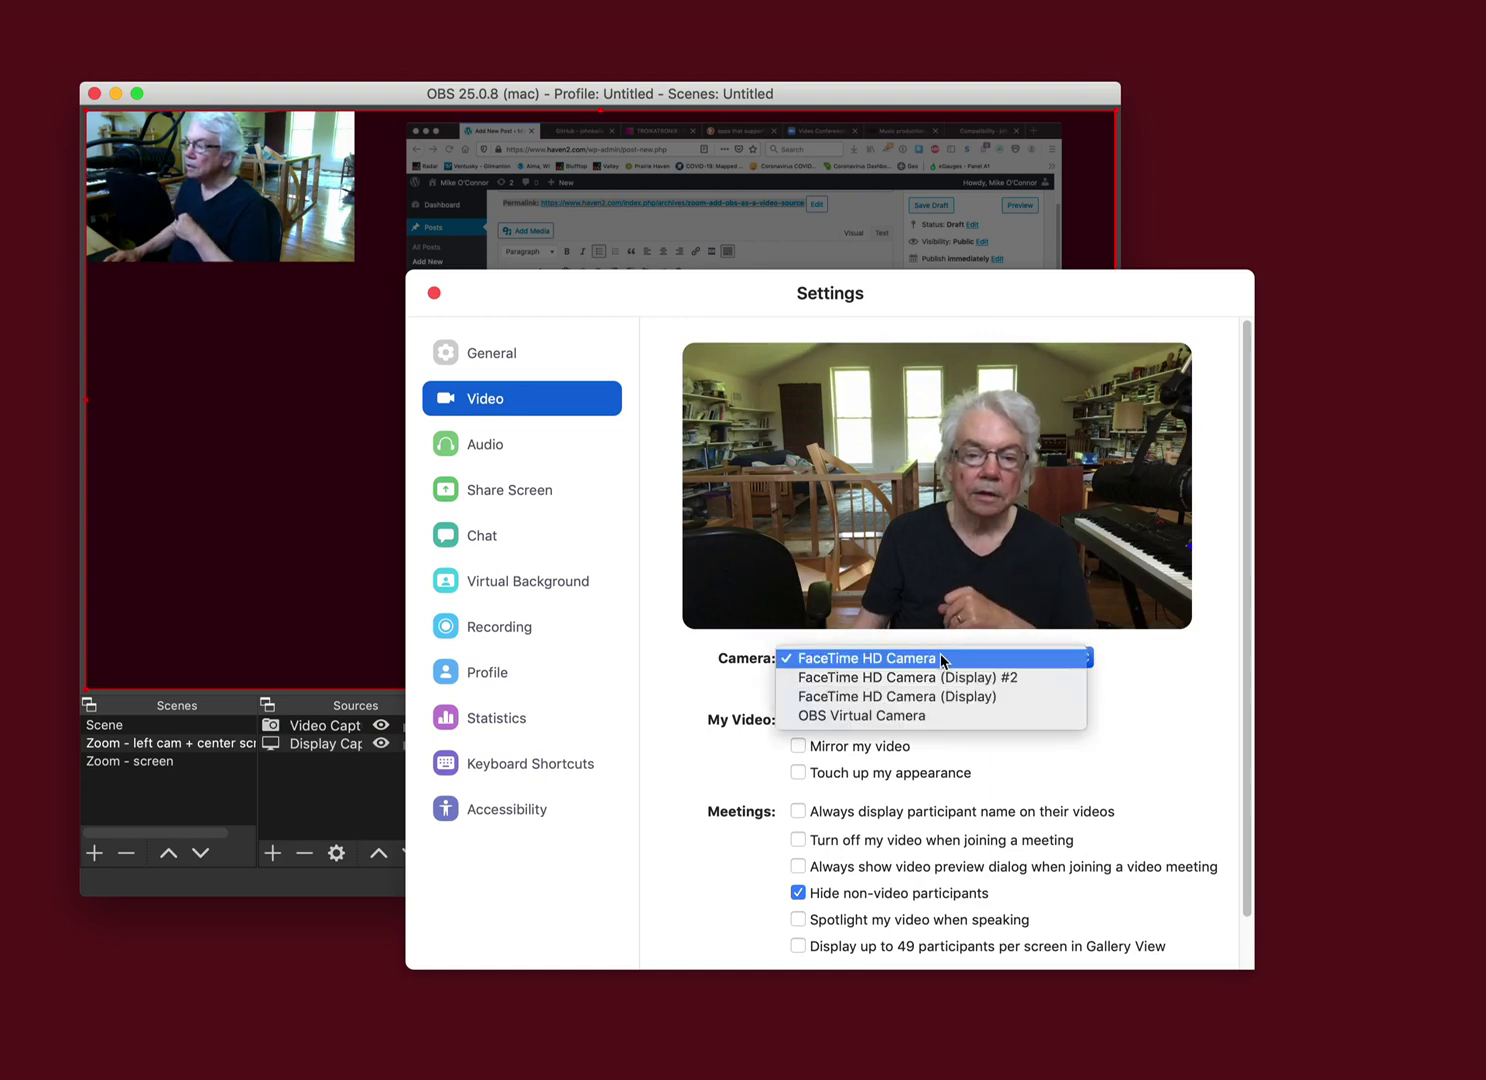
{"action": "left_click", "coordinate": [928, 710]}
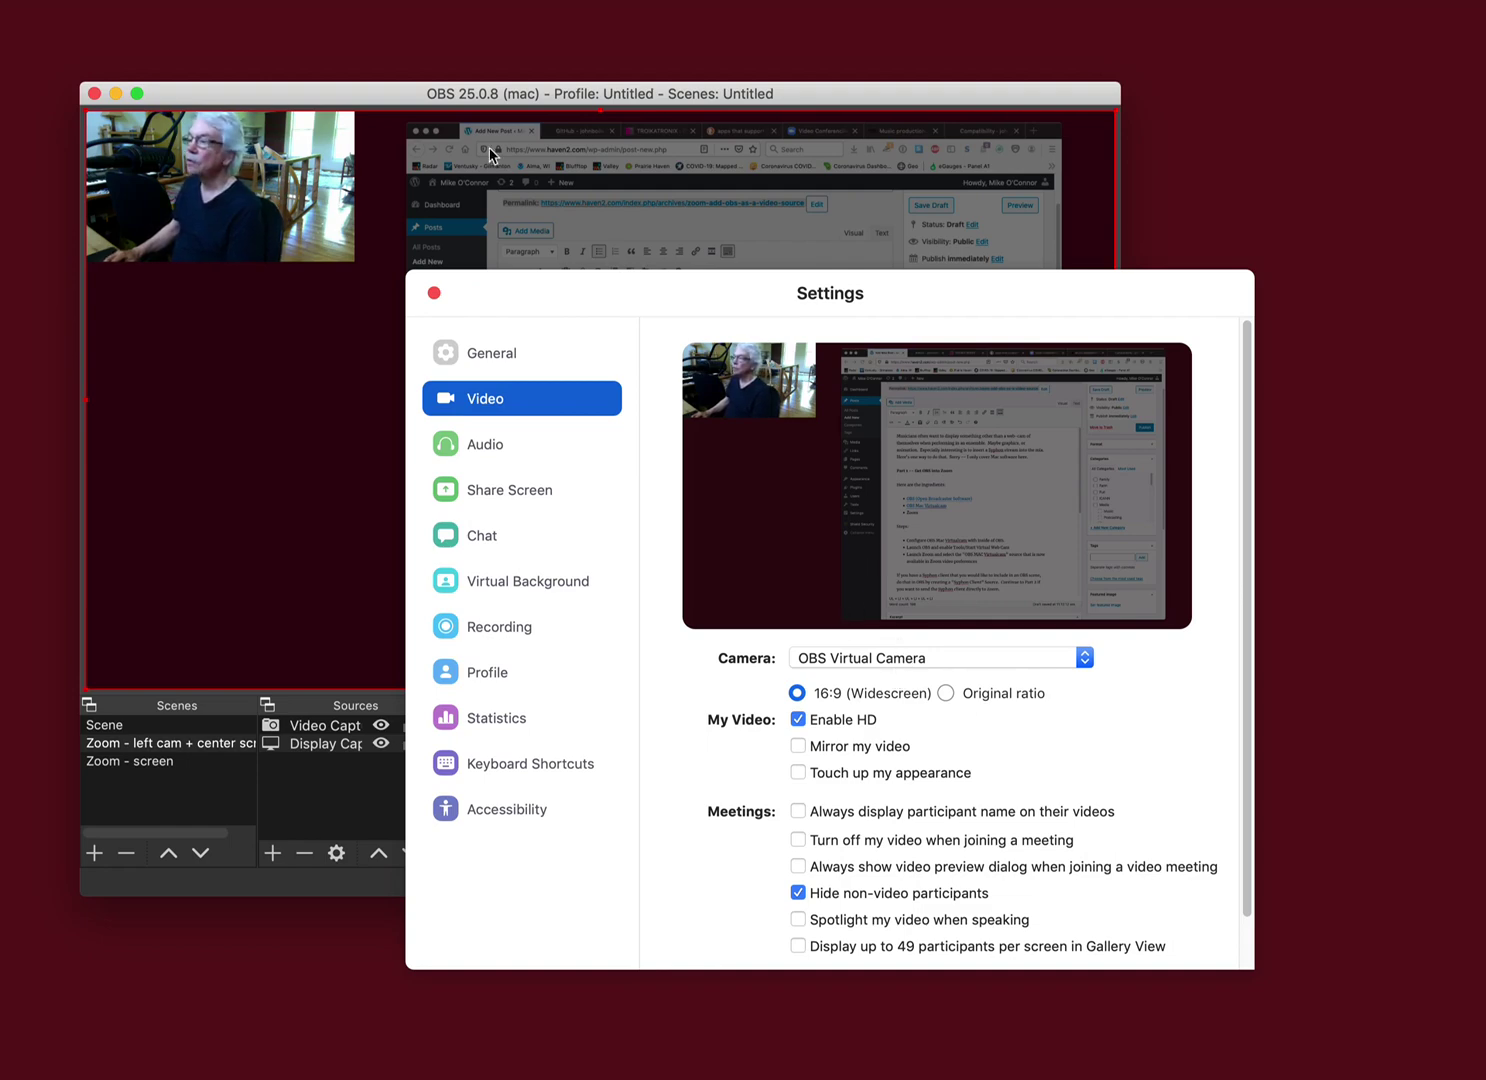
Bring OBS to the front and stop its virtual camera.
{"action": "left_click", "coordinate": [730, 200]}
{"action": "left_click", "coordinate": [215, 0]}
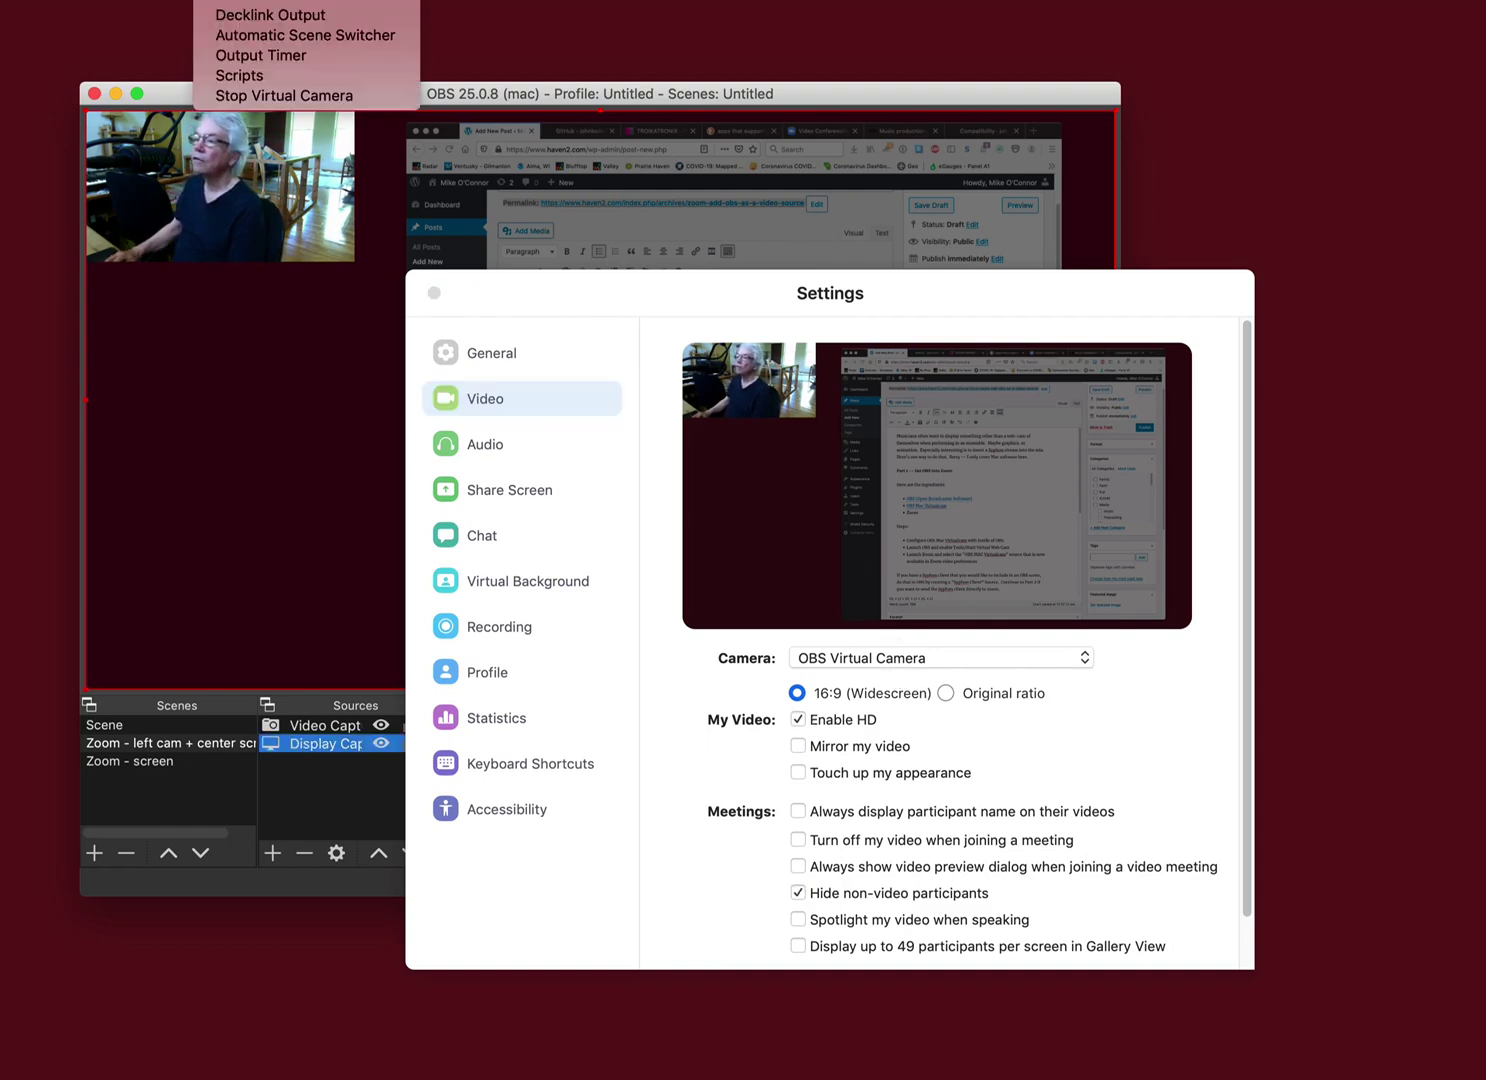
{"action": "left_click", "coordinate": [250, 95]}
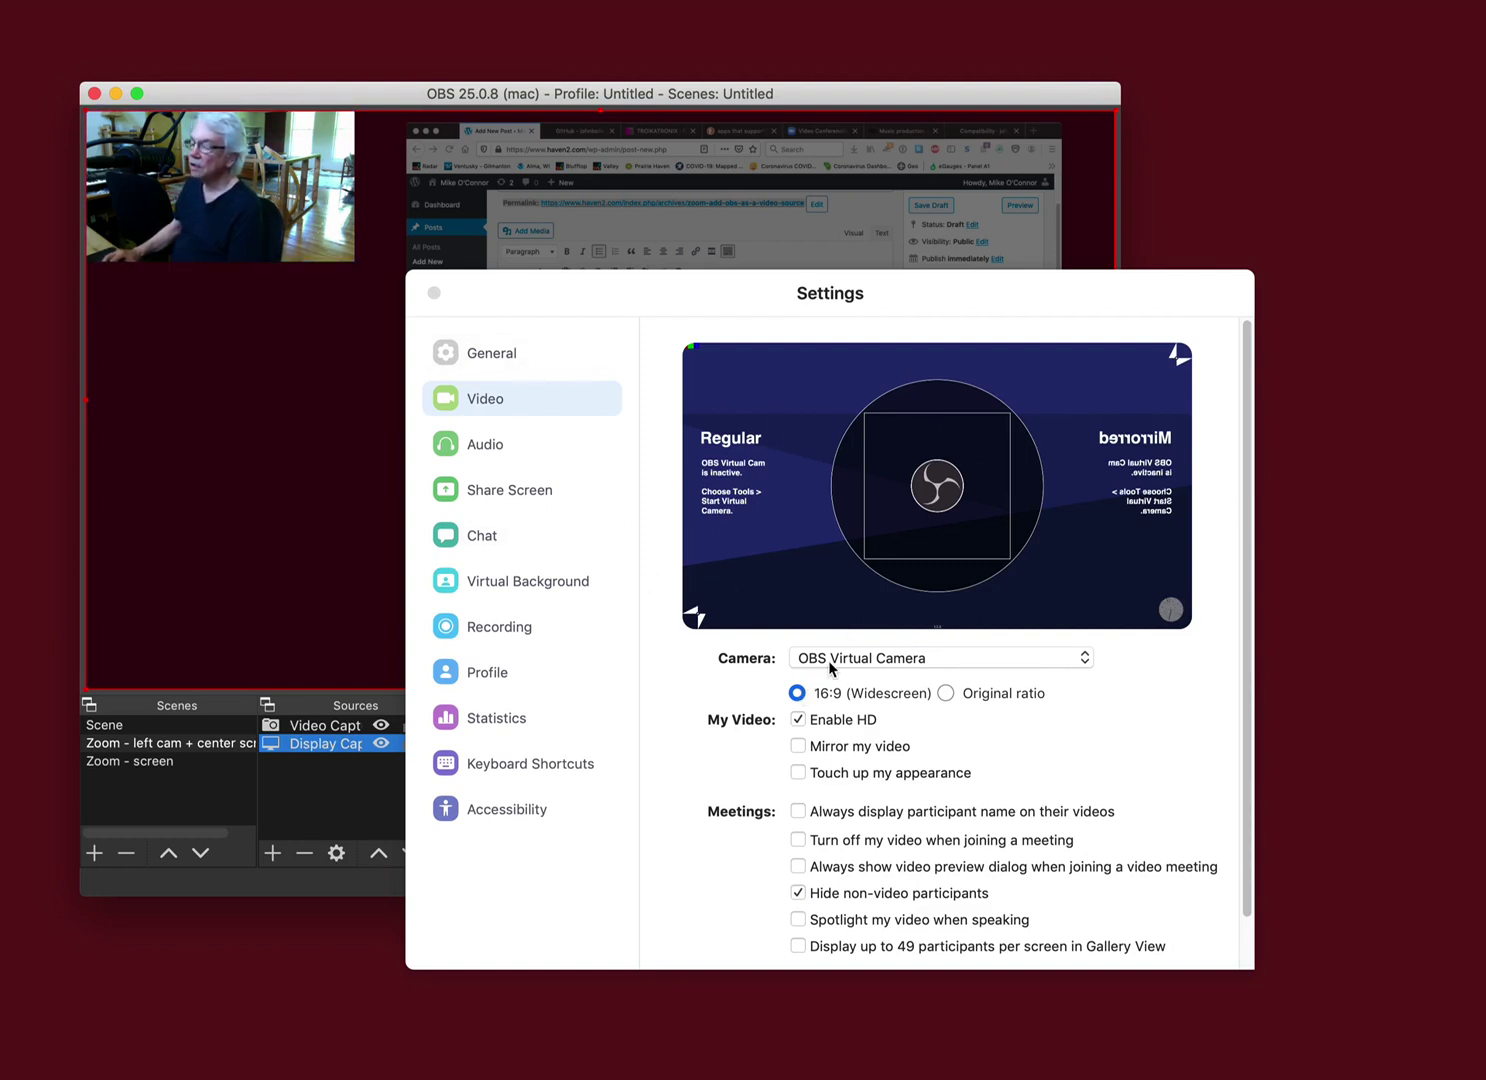
Nudge Zoom's Settings, keep OBS Virtual Camera as the camera, and close Settings with Cmd+W.
{"action": "mouse_move", "coordinate": [714, 297]}
{"action": "left_mouse_down"}
{"action": "mouse_move", "coordinate": [796, 325]}
{"action": "mouse_move", "coordinate": [687, 308]}
{"action": "left_mouse_up"}
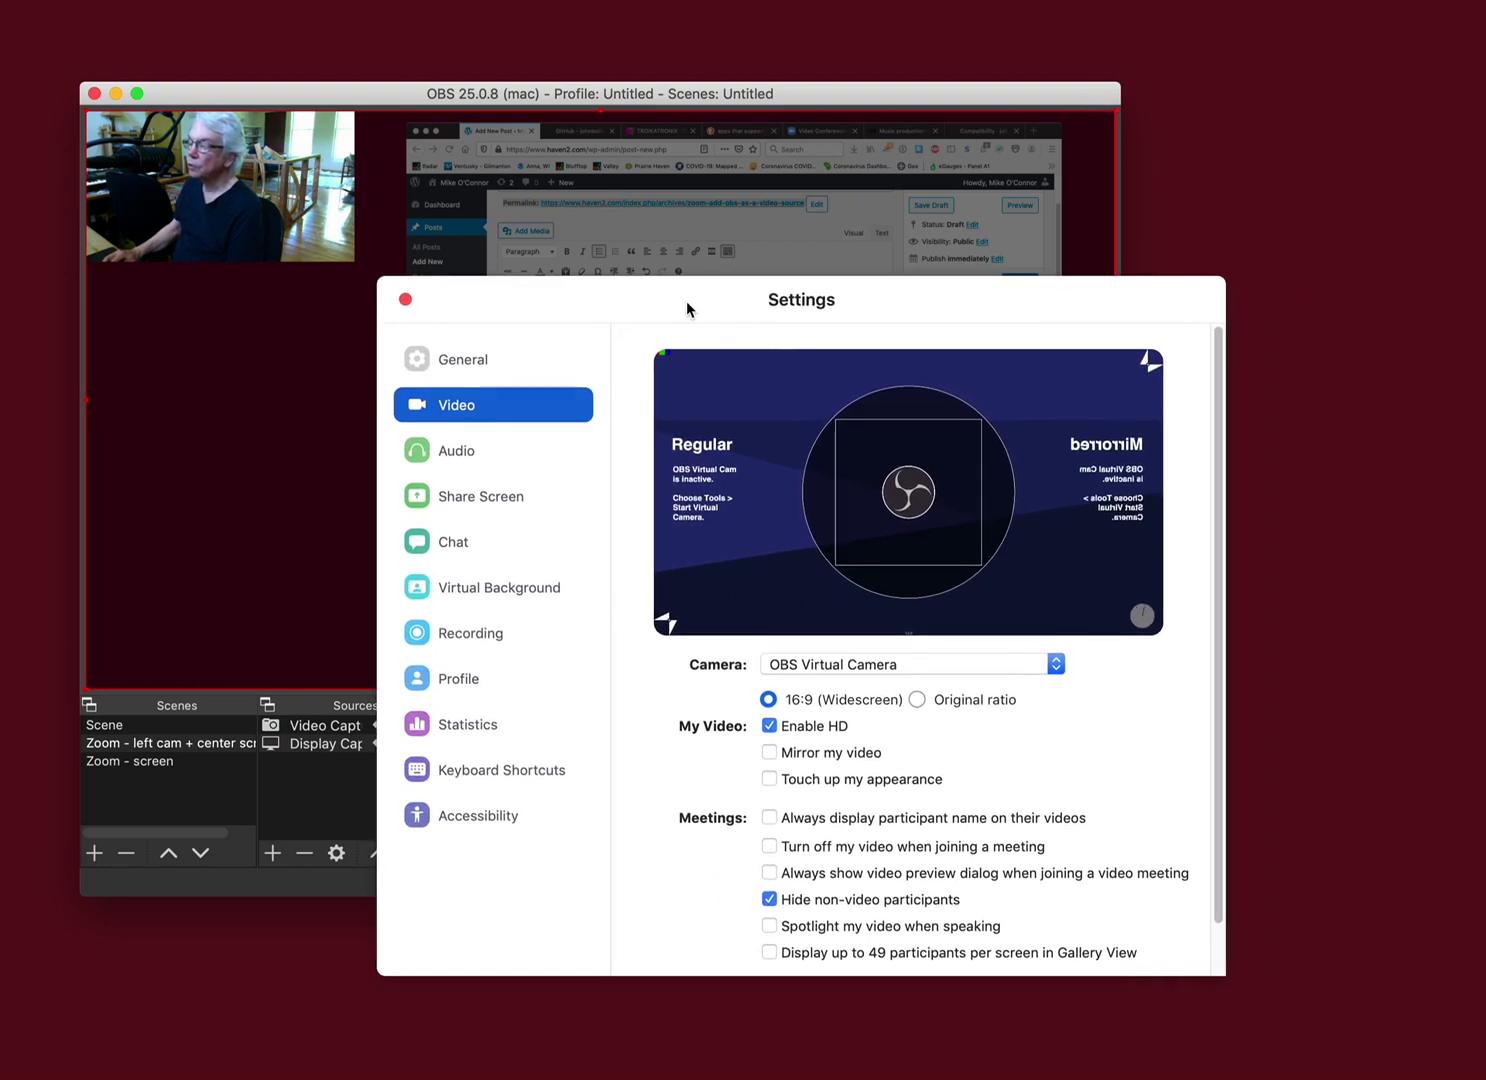
{"action": "left_click", "coordinate": [807, 668]}
{"action": "left_click", "coordinate": [807, 665]}
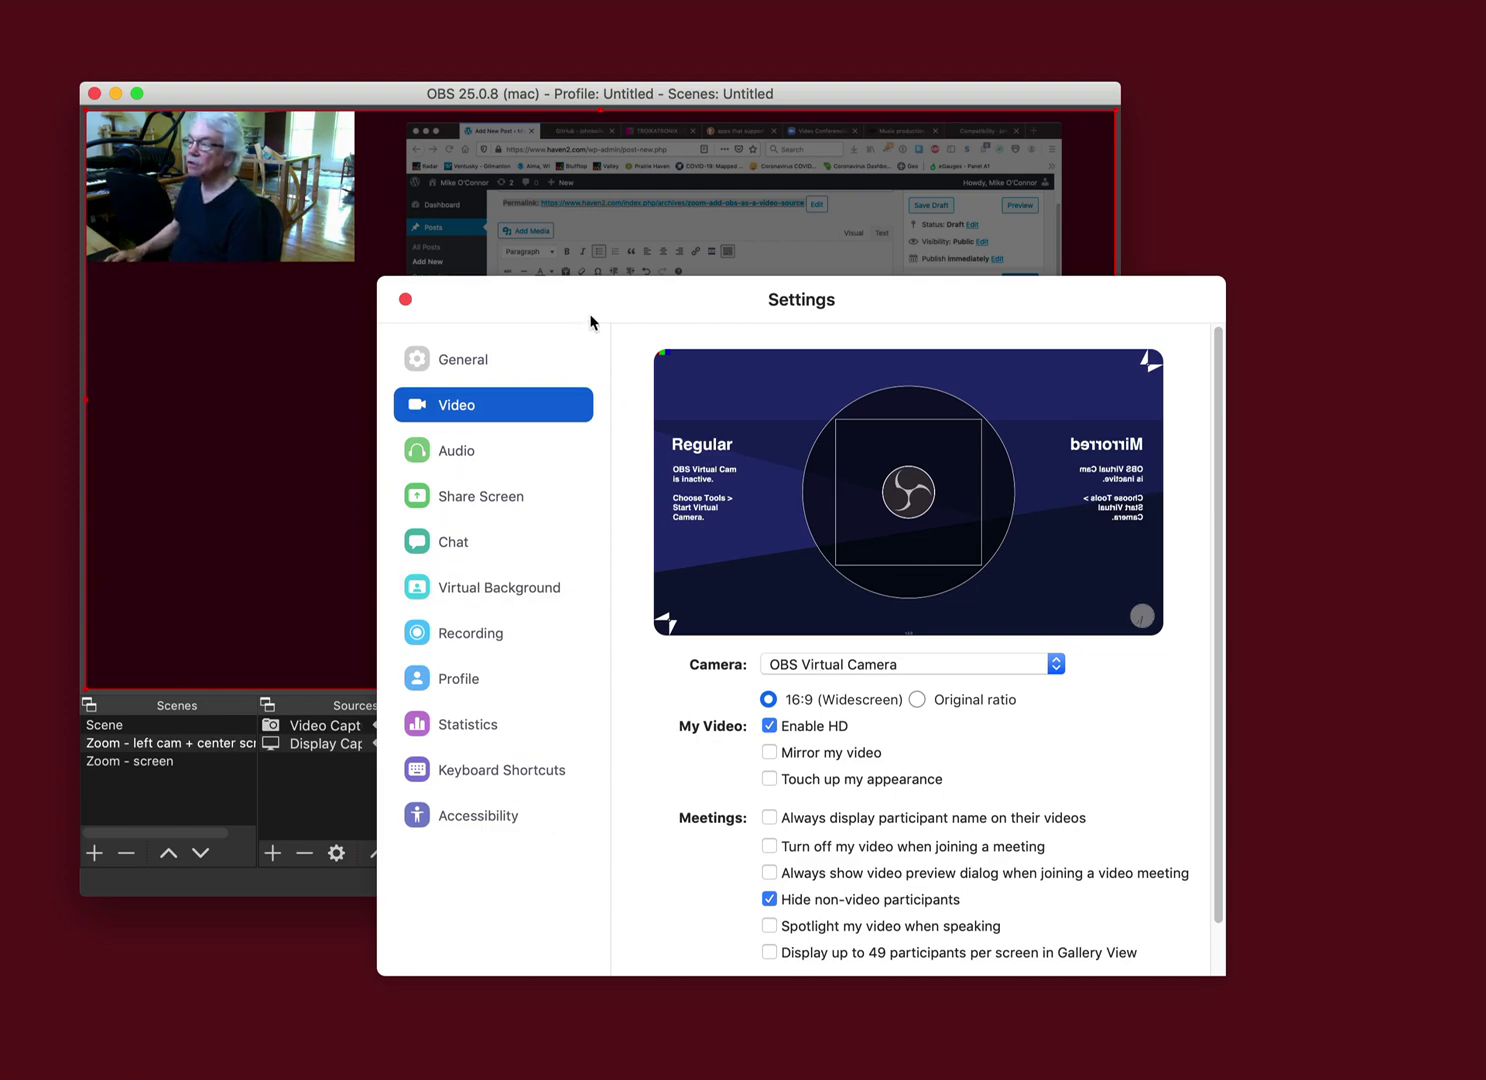
{"action": "key", "text": "super+w"}
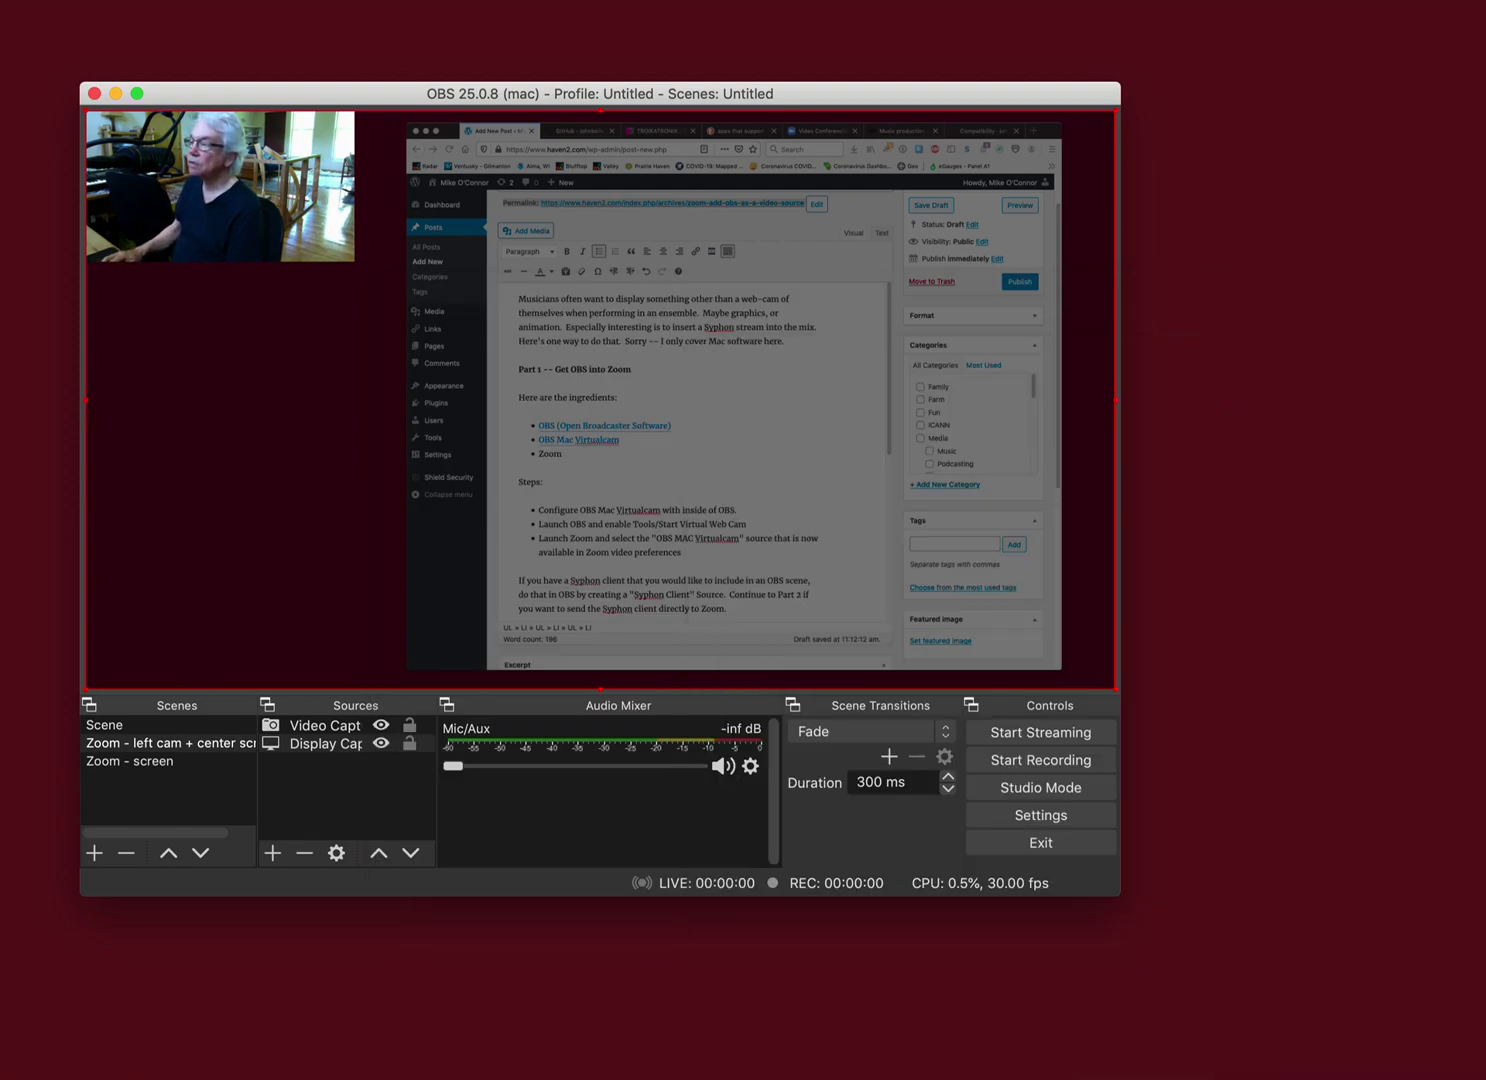
Cycle OBS scenes to 'Zoom - left cam + center screen' and place Zoom's reopened video settings left.
{"action": "left_click", "coordinate": [108, 731]}
{"action": "left_click", "coordinate": [111, 763]}
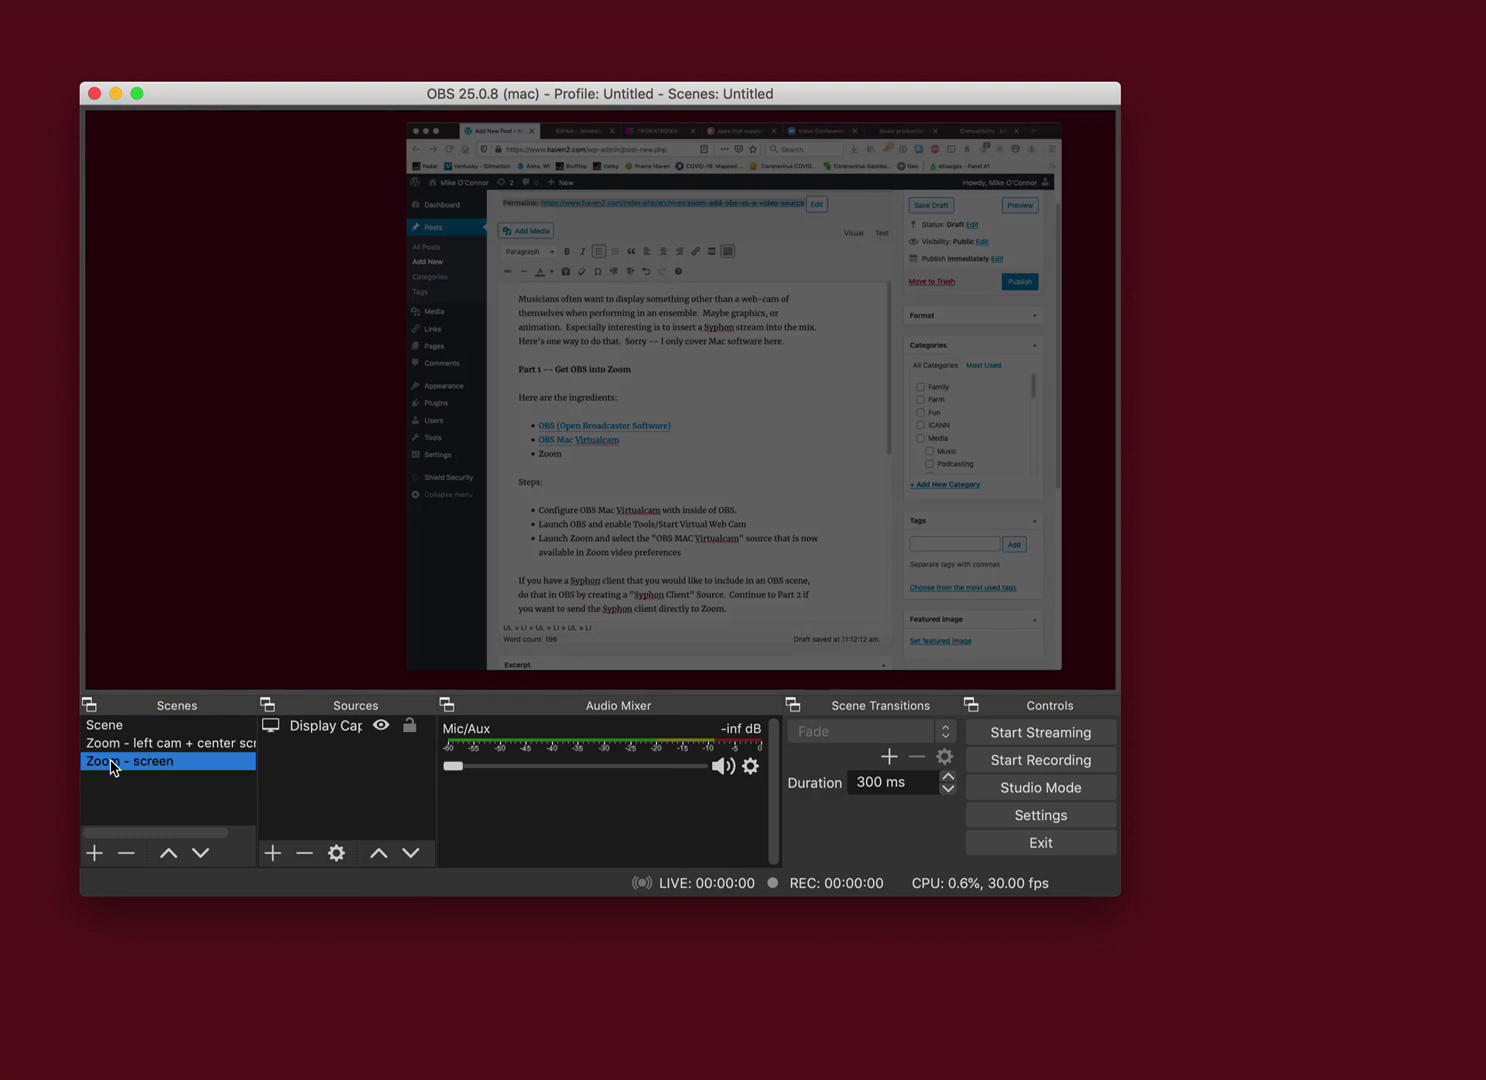
{"action": "left_click", "coordinate": [120, 728]}
{"action": "left_click", "coordinate": [121, 746]}
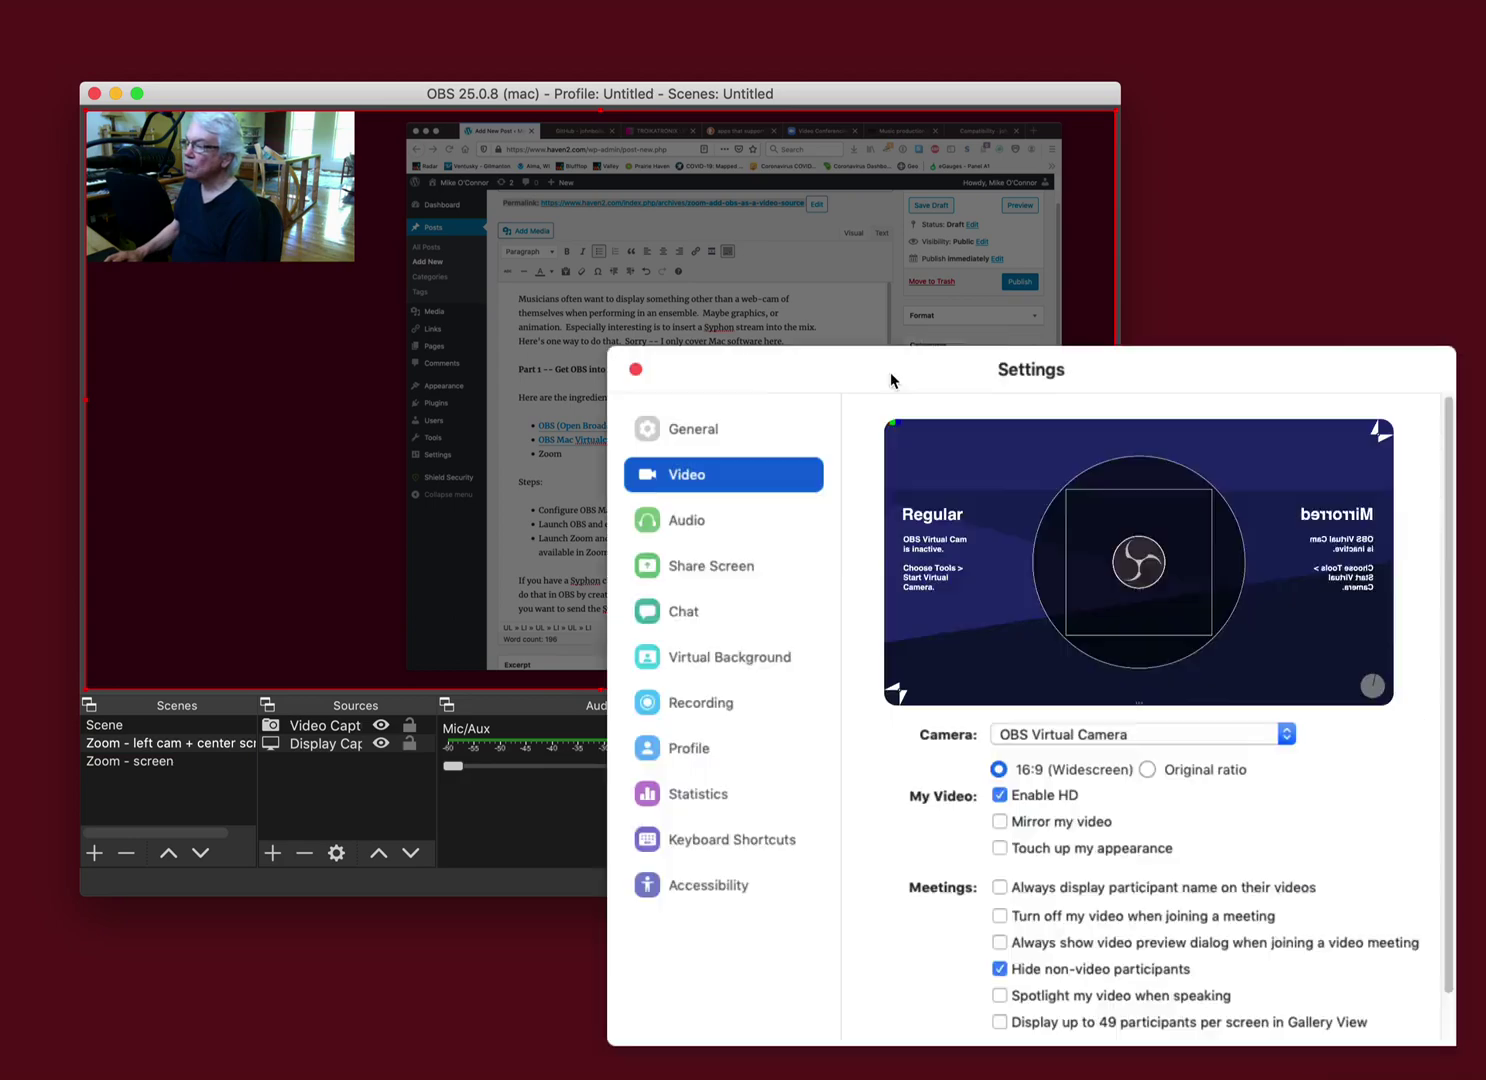
{"action": "left_click_drag", "start_coordinate": [890, 372], "coordinate": [448, 361]}
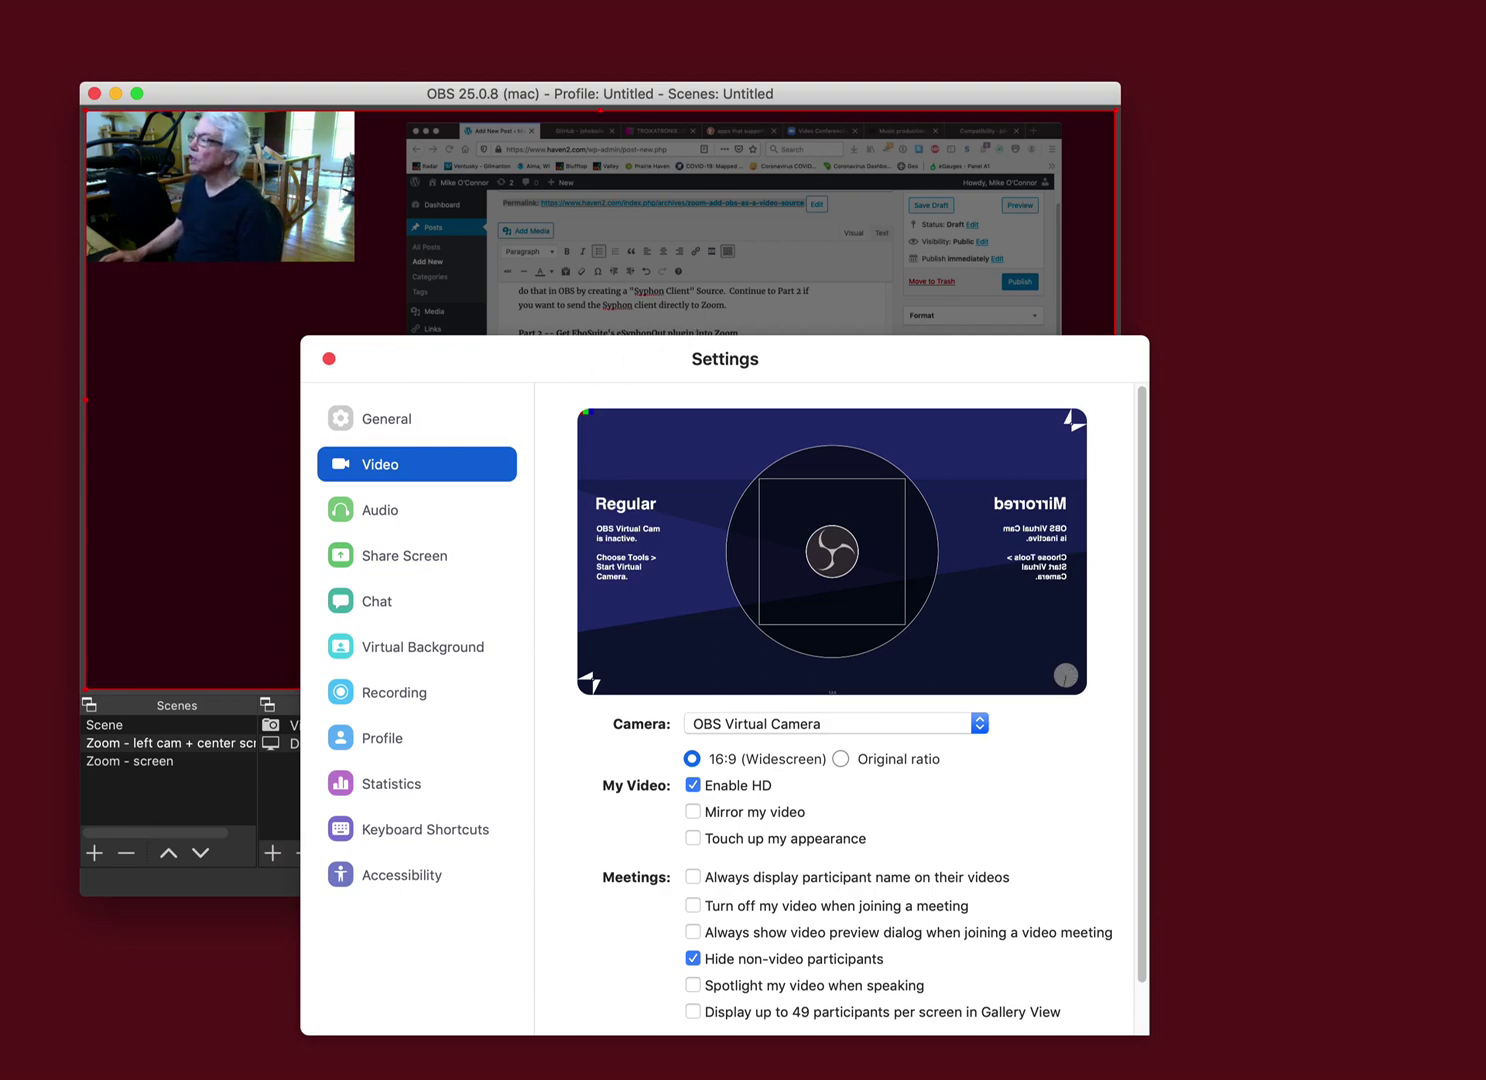
{"action": "key", "text": "super+space"}
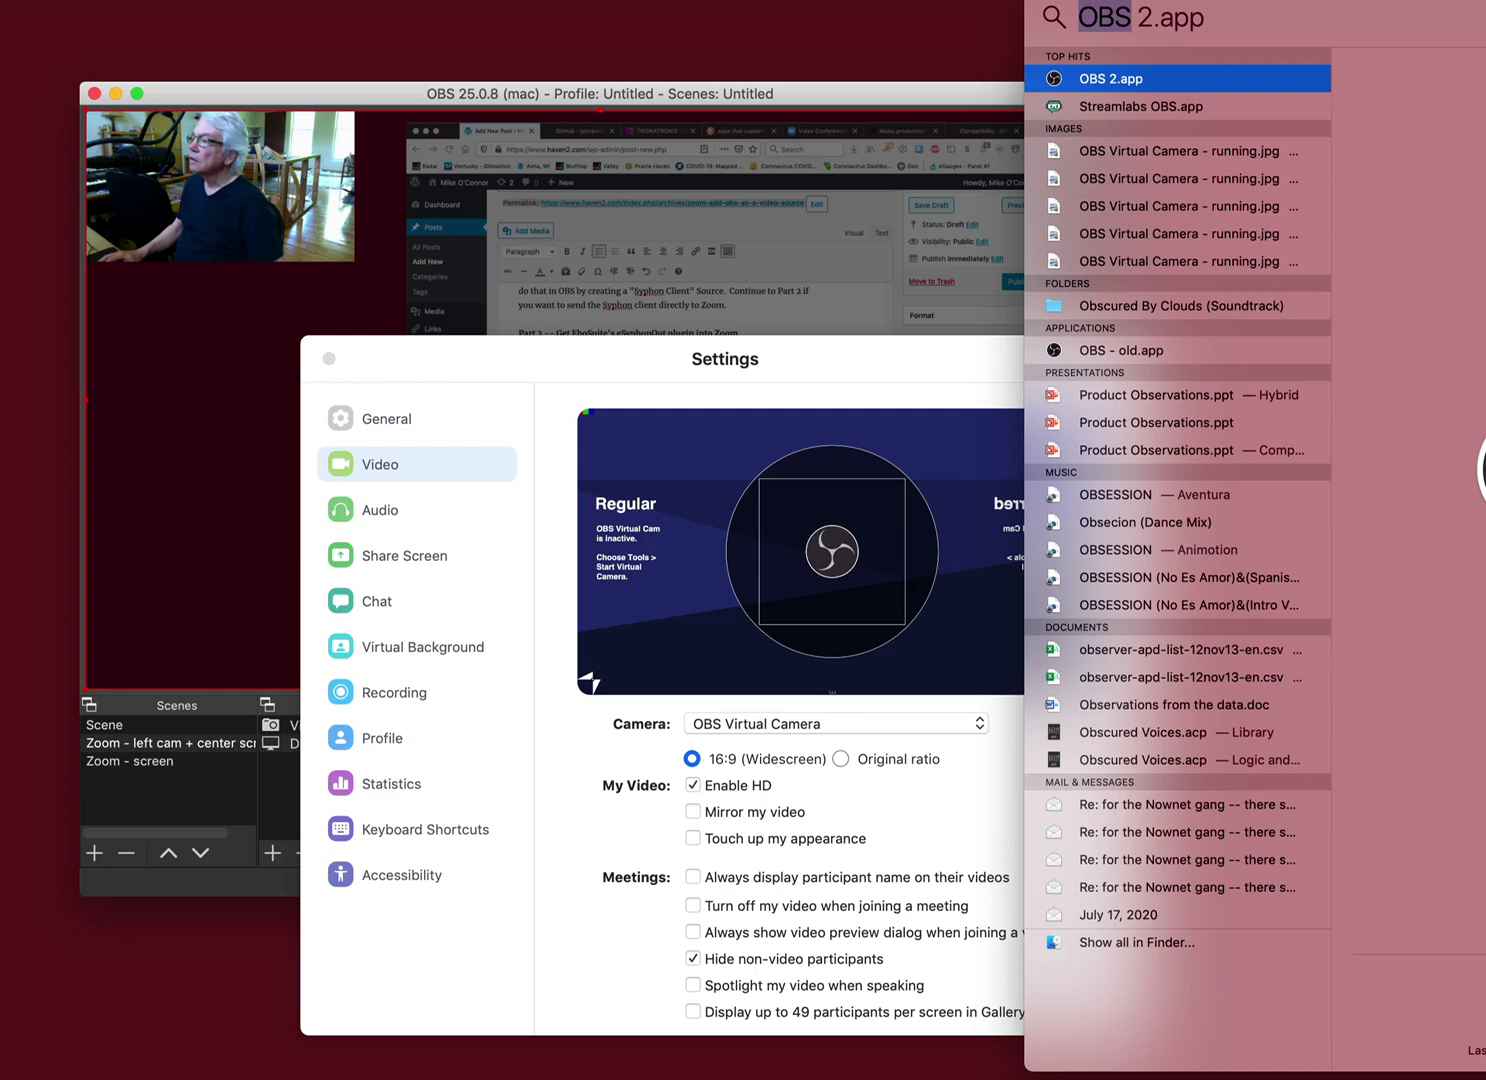
Launch Syphon Virtual Webcam via Spotlight, keep Master - EboSuite as its source, and move it aside.
{"action": "type", "text": "sy"}
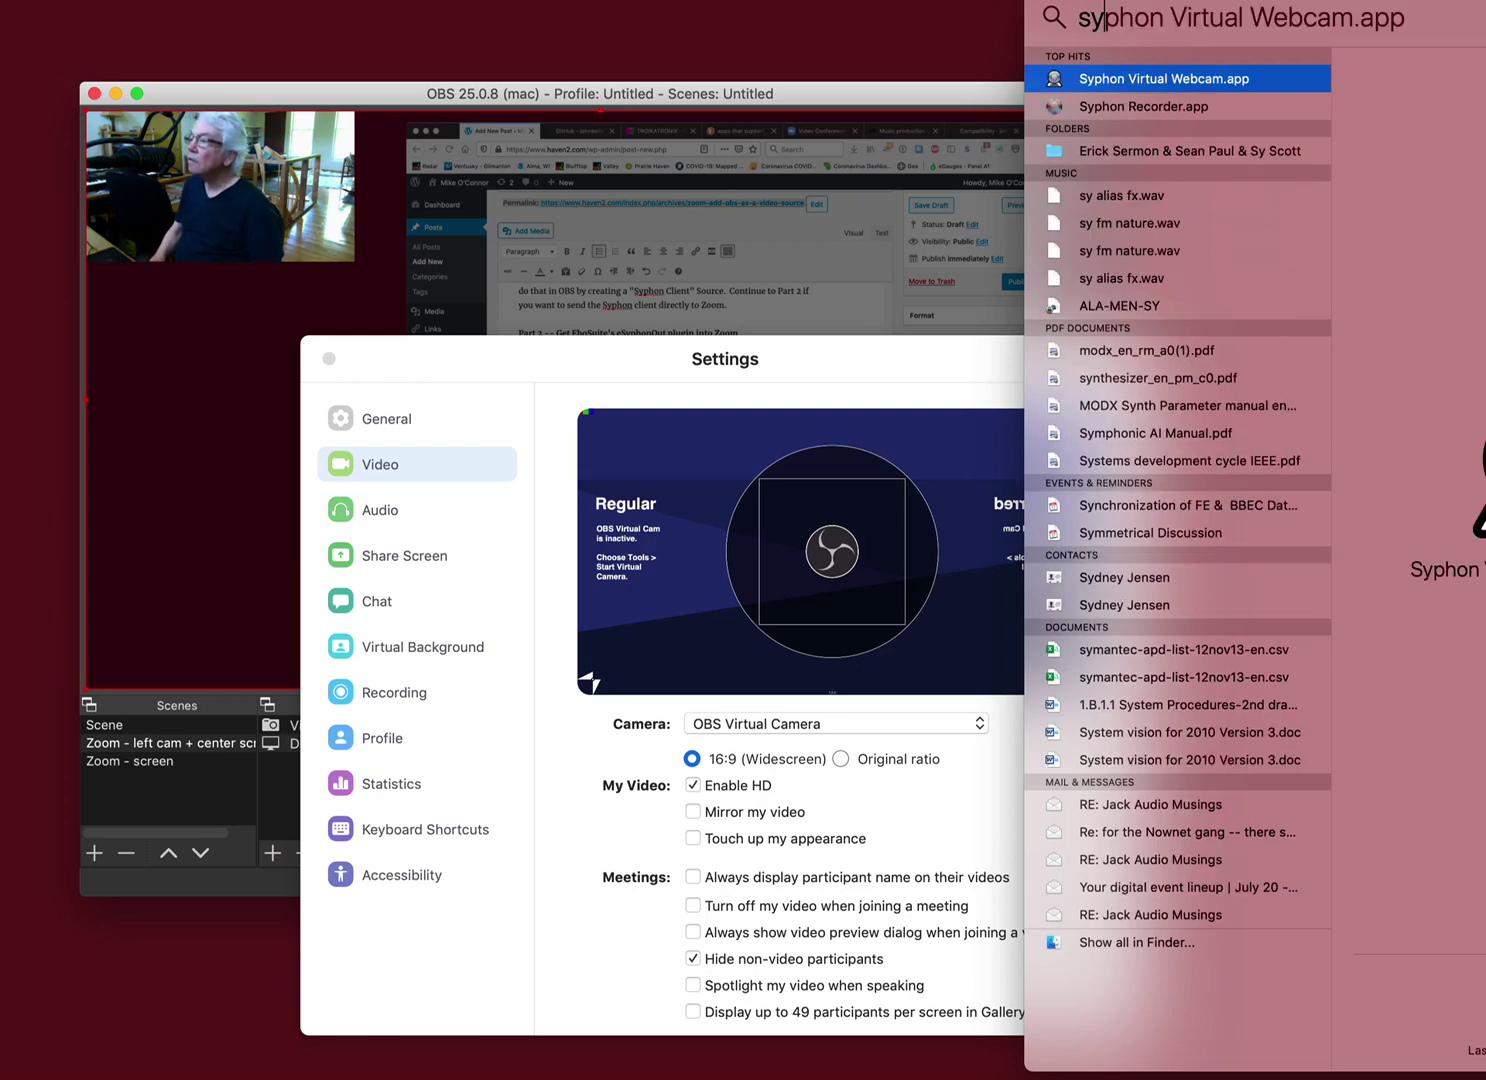
{"action": "key", "text": "Return"}
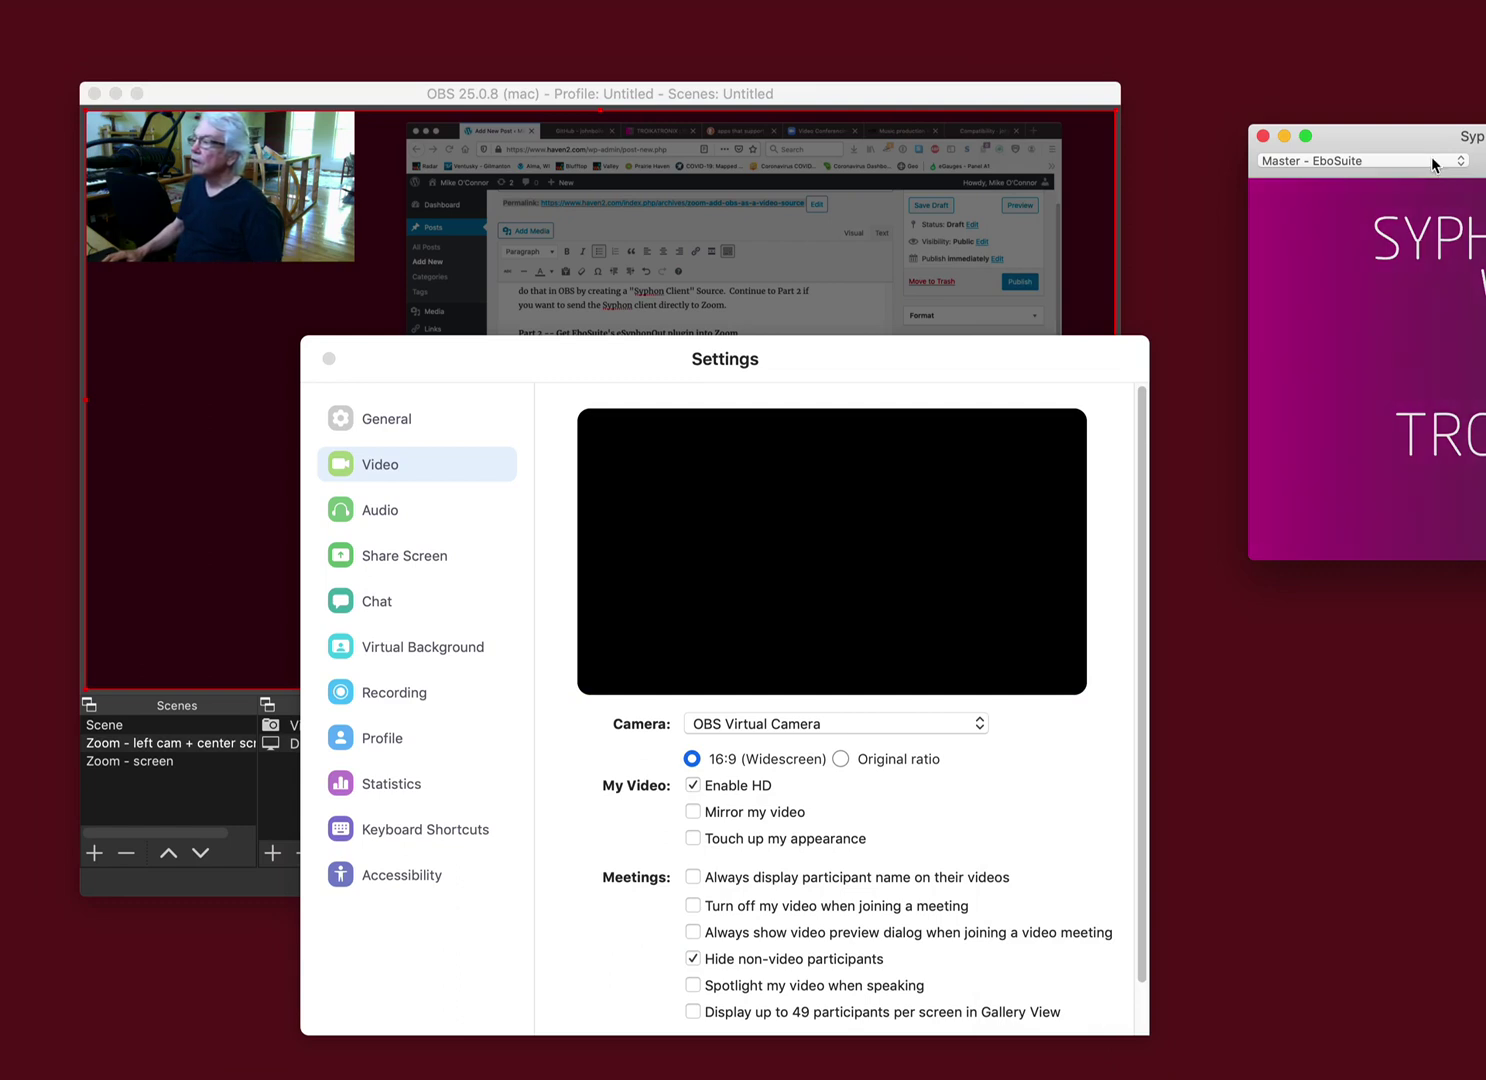
{"action": "left_click_drag", "start_coordinate": [1433, 140], "coordinate": [731, 24]}
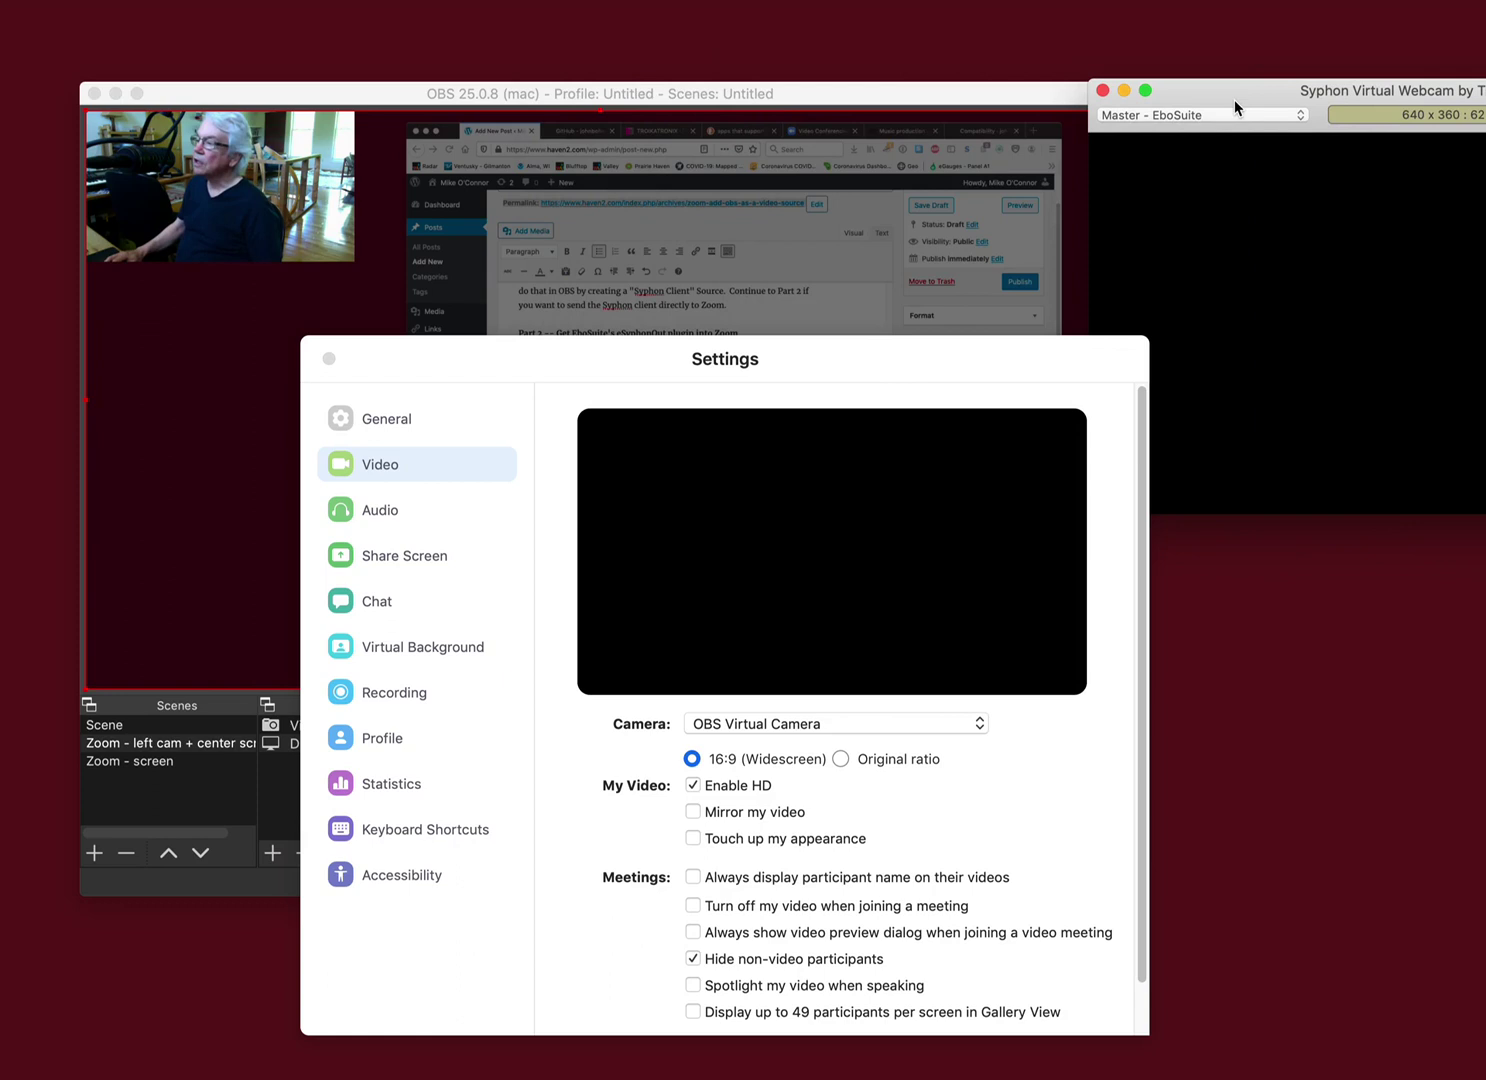
{"action": "left_click_drag", "start_coordinate": [1235, 103], "coordinate": [990, 106]}
{"action": "left_click", "coordinate": [960, 116]}
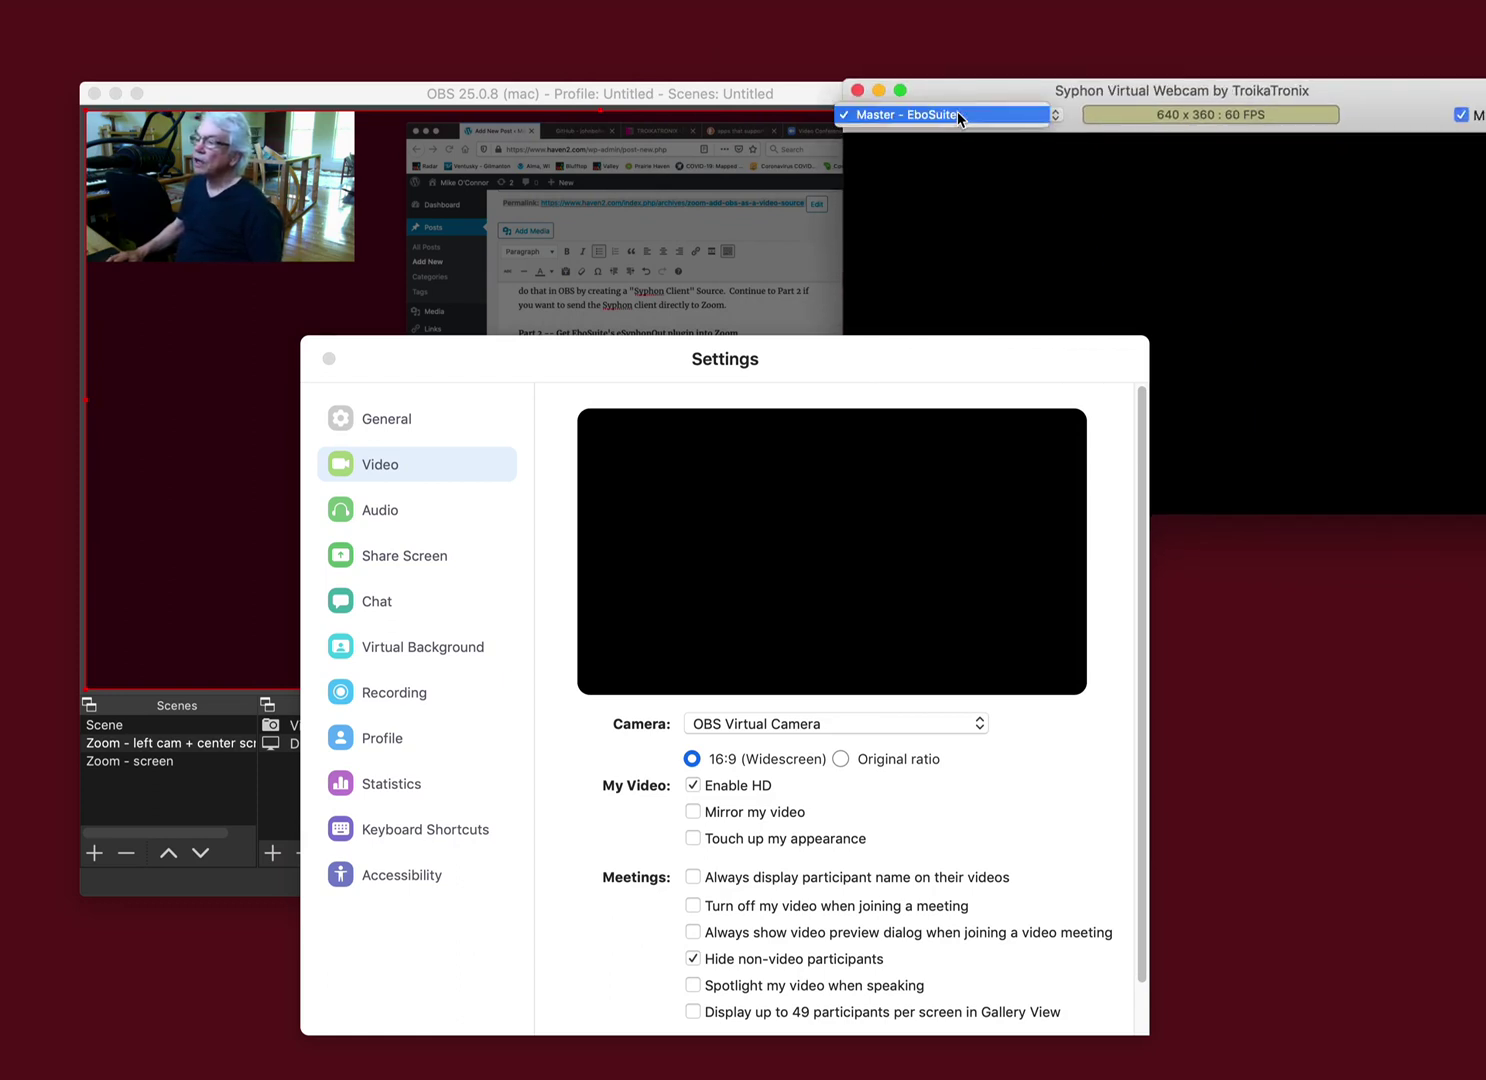
{"action": "left_click", "coordinate": [957, 115]}
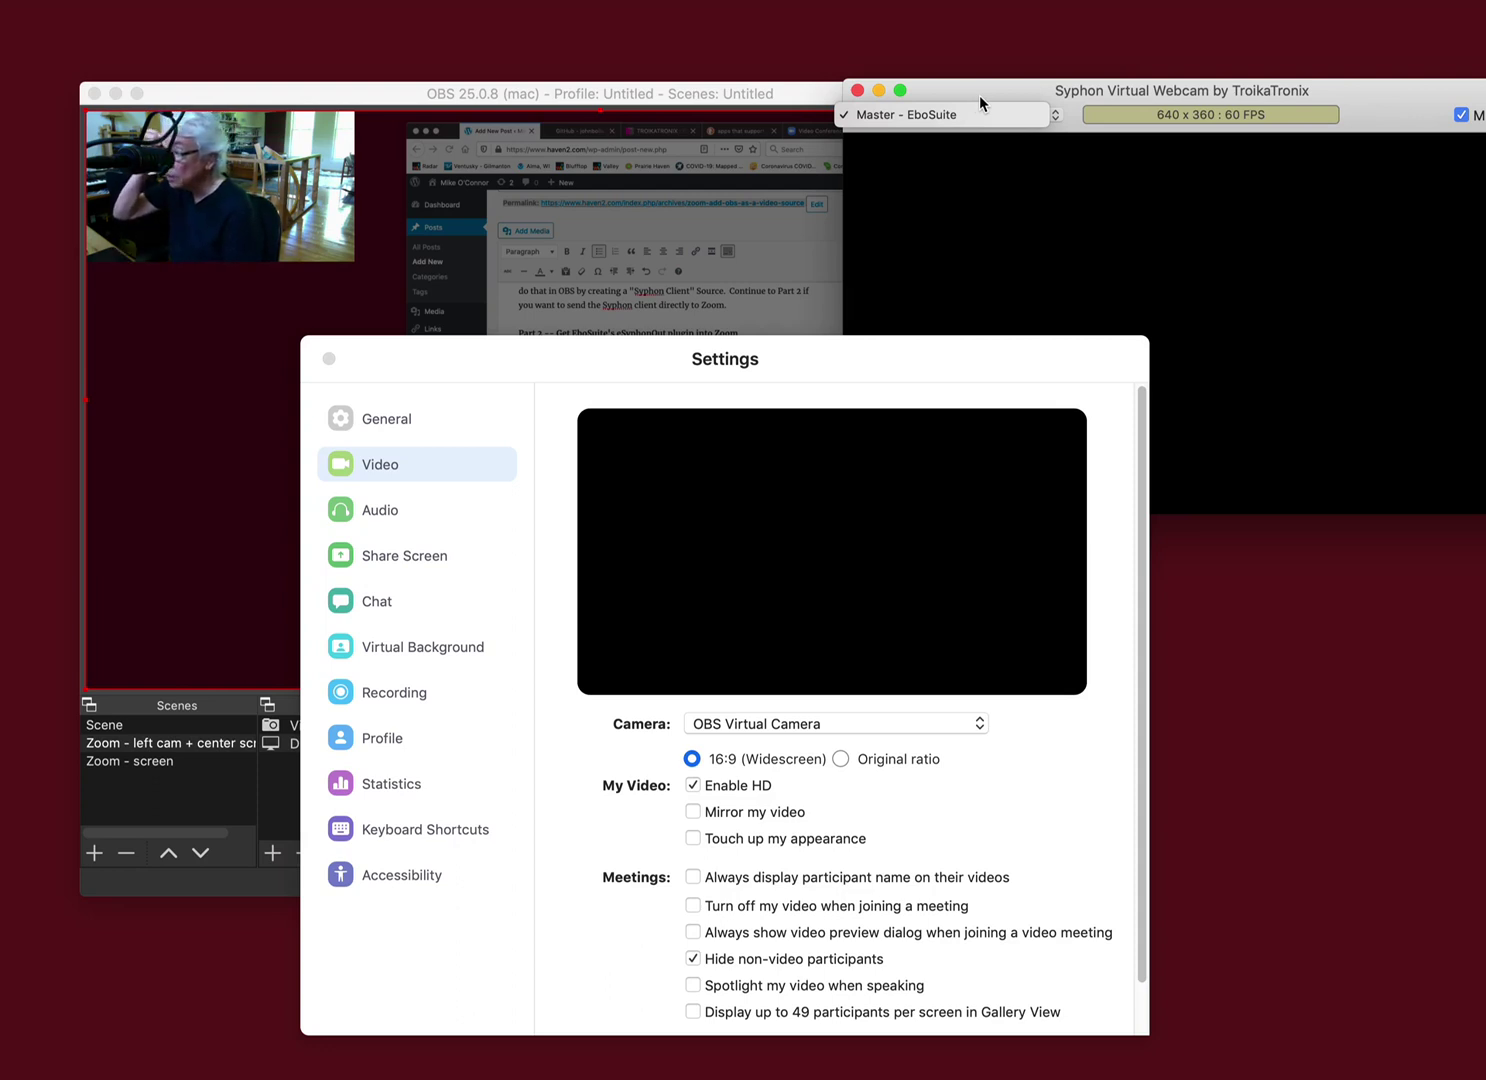
{"action": "left_click_drag", "start_coordinate": [969, 89], "coordinate": [1485, 140]}
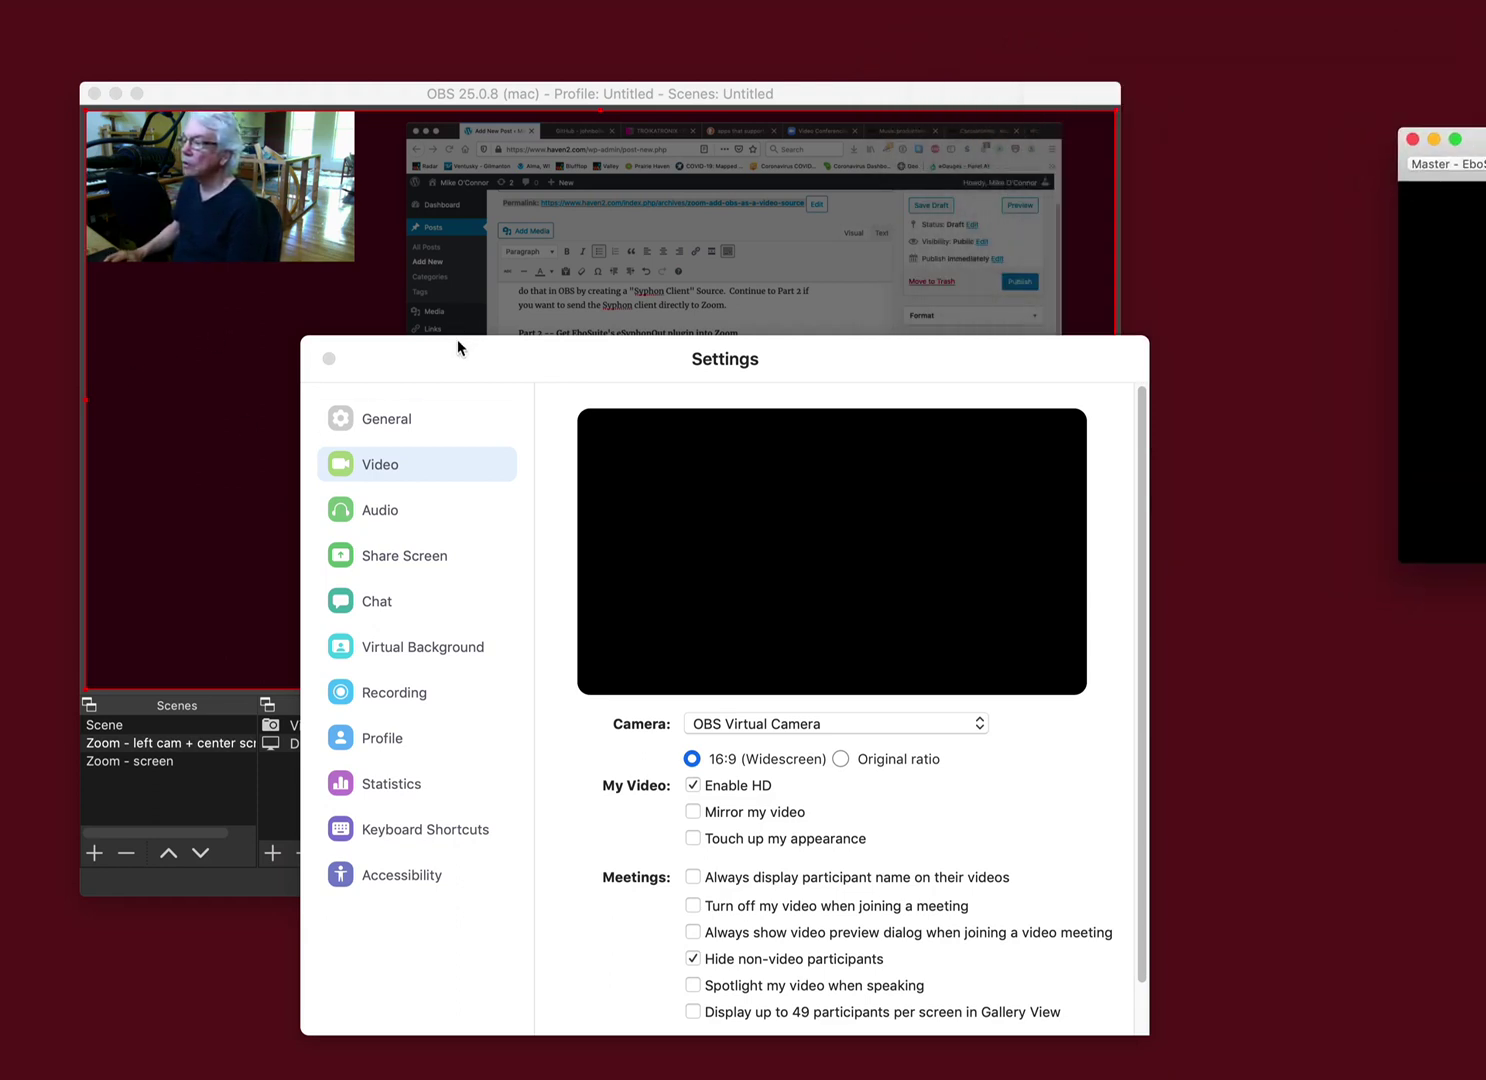
Bring Ableton Live's DVJ set into view and check eSyphonOut on the Master track.
{"action": "left_click_drag", "start_coordinate": [457, 339], "coordinate": [0, 600]}
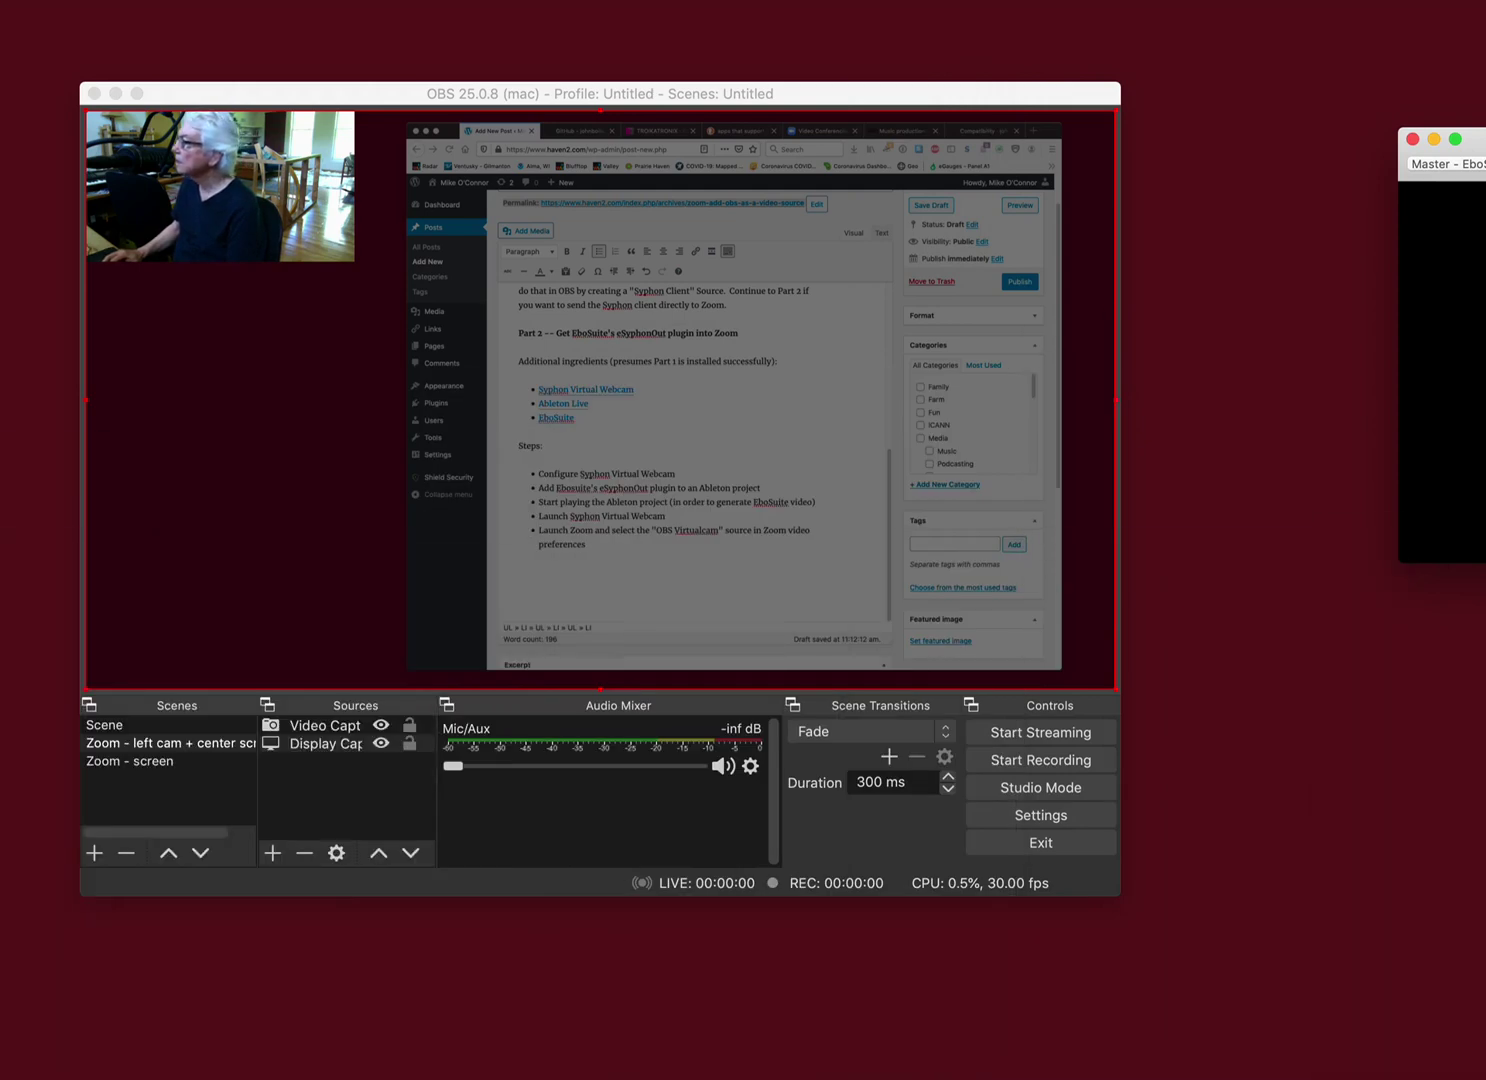
{"action": "left_click", "coordinate": [1278, 474]}
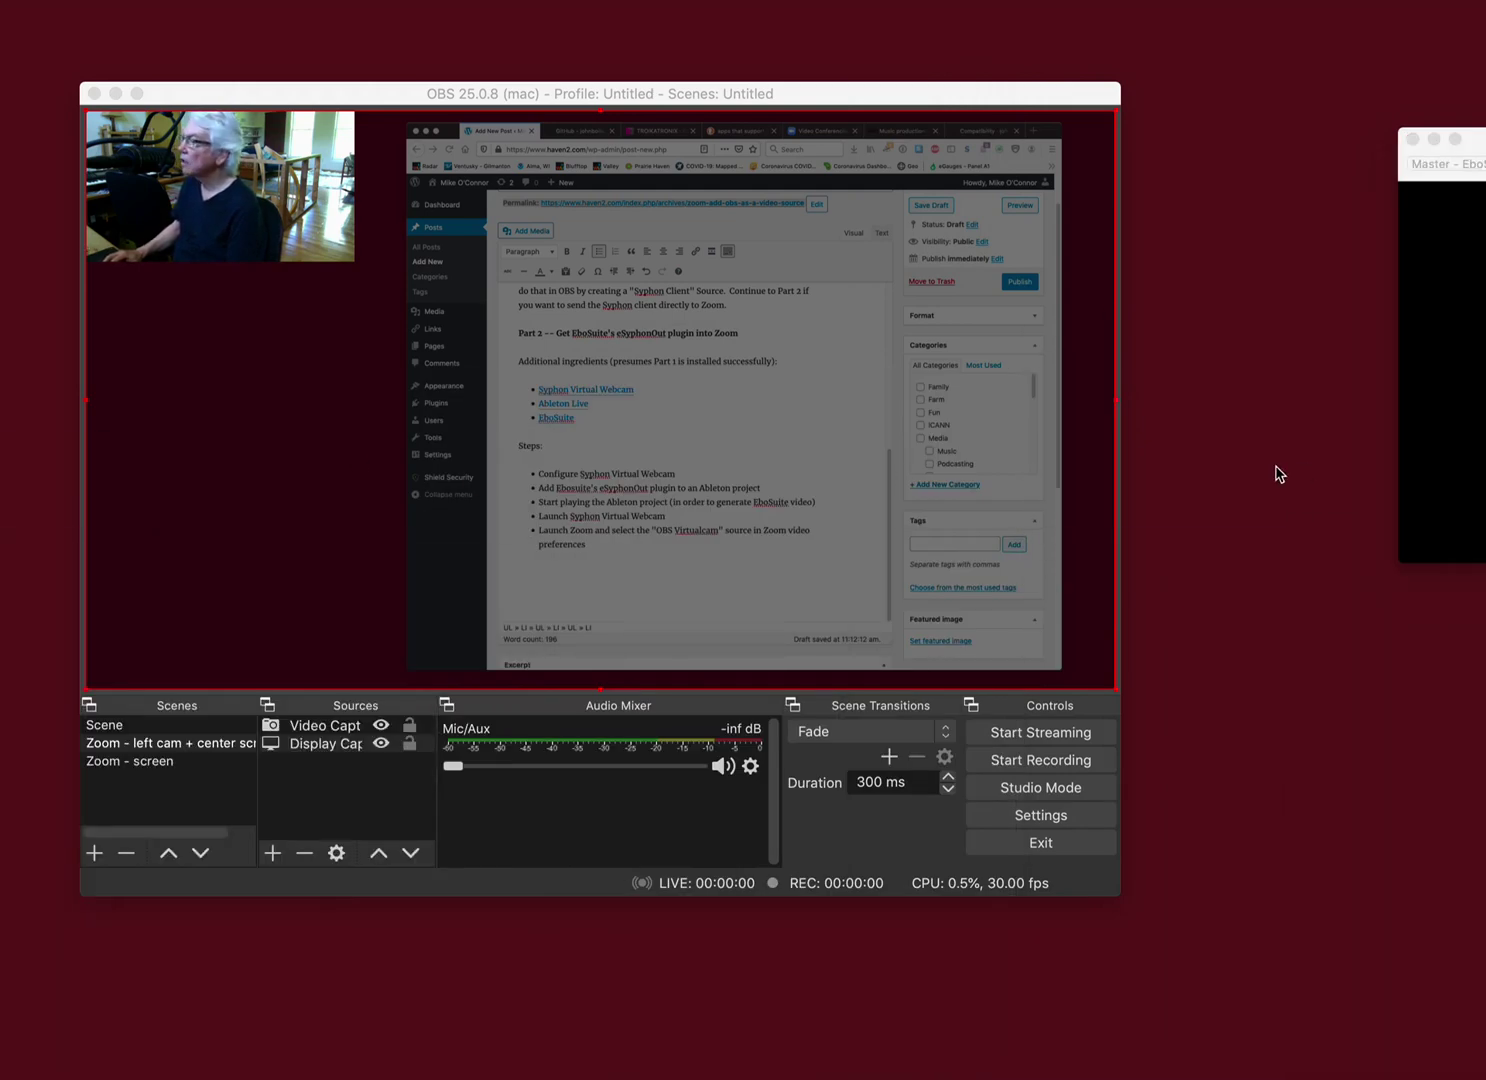
{"action": "left_click_drag", "start_coordinate": [1480, 480], "coordinate": [233, 84]}
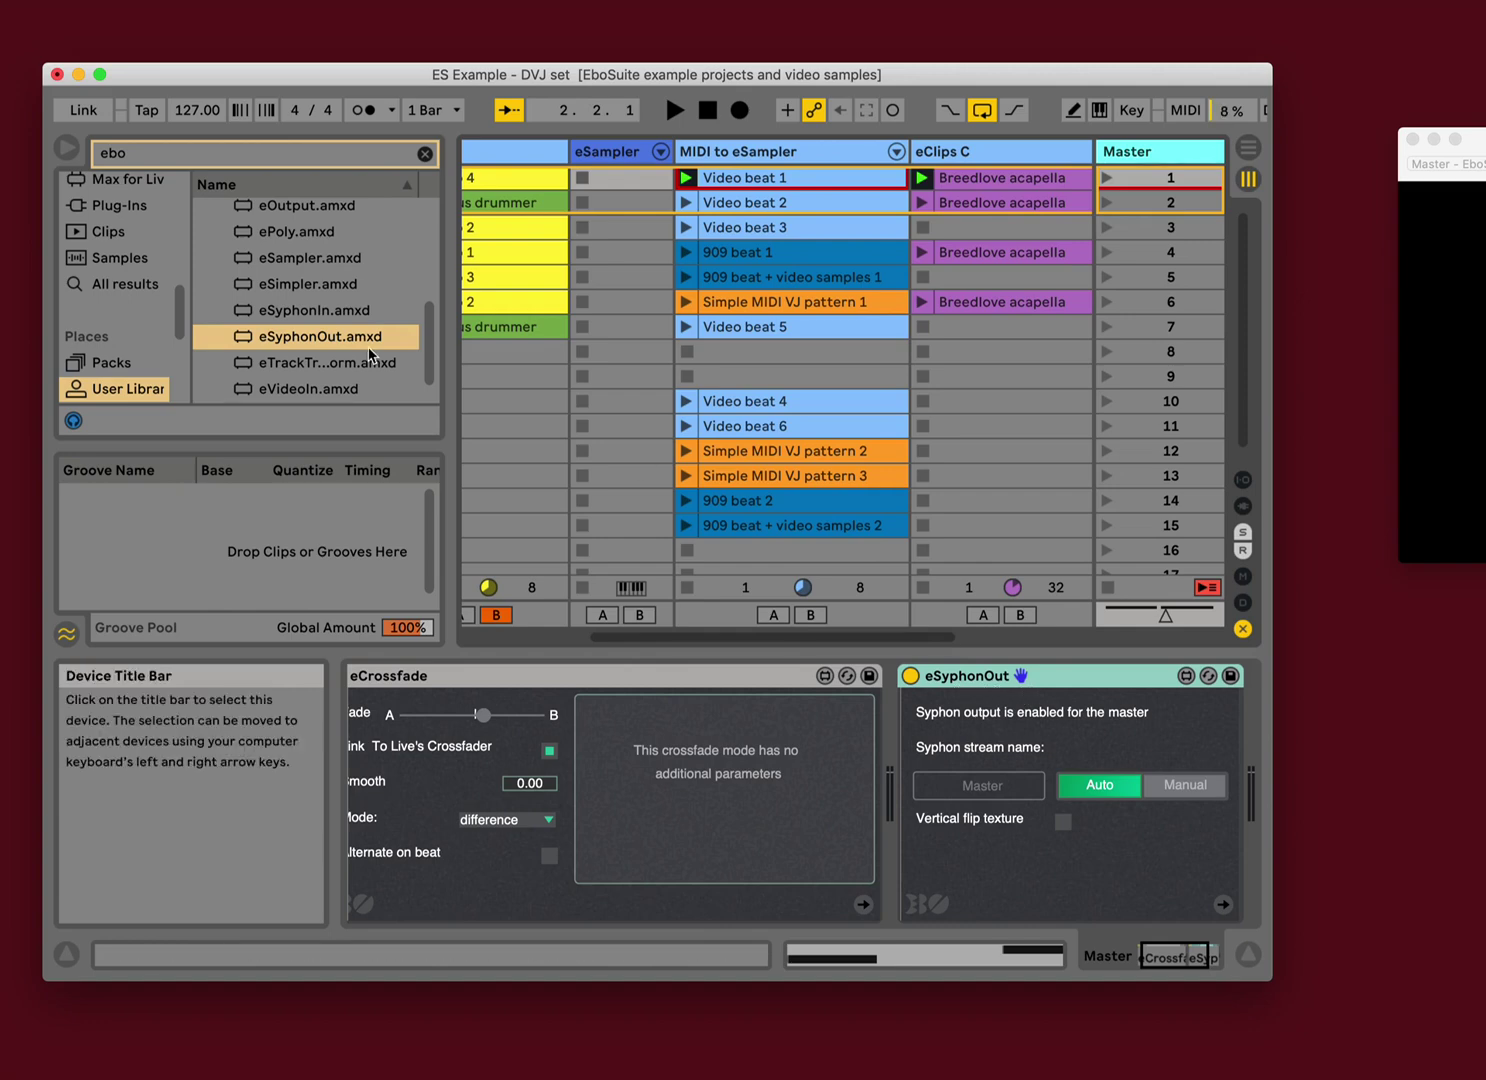
{"action": "scroll", "coordinate": [319, 237], "scroll_direction": "up", "scroll_amount": 1}
{"action": "scroll", "coordinate": [319, 245], "scroll_direction": "up", "scroll_amount": 5}
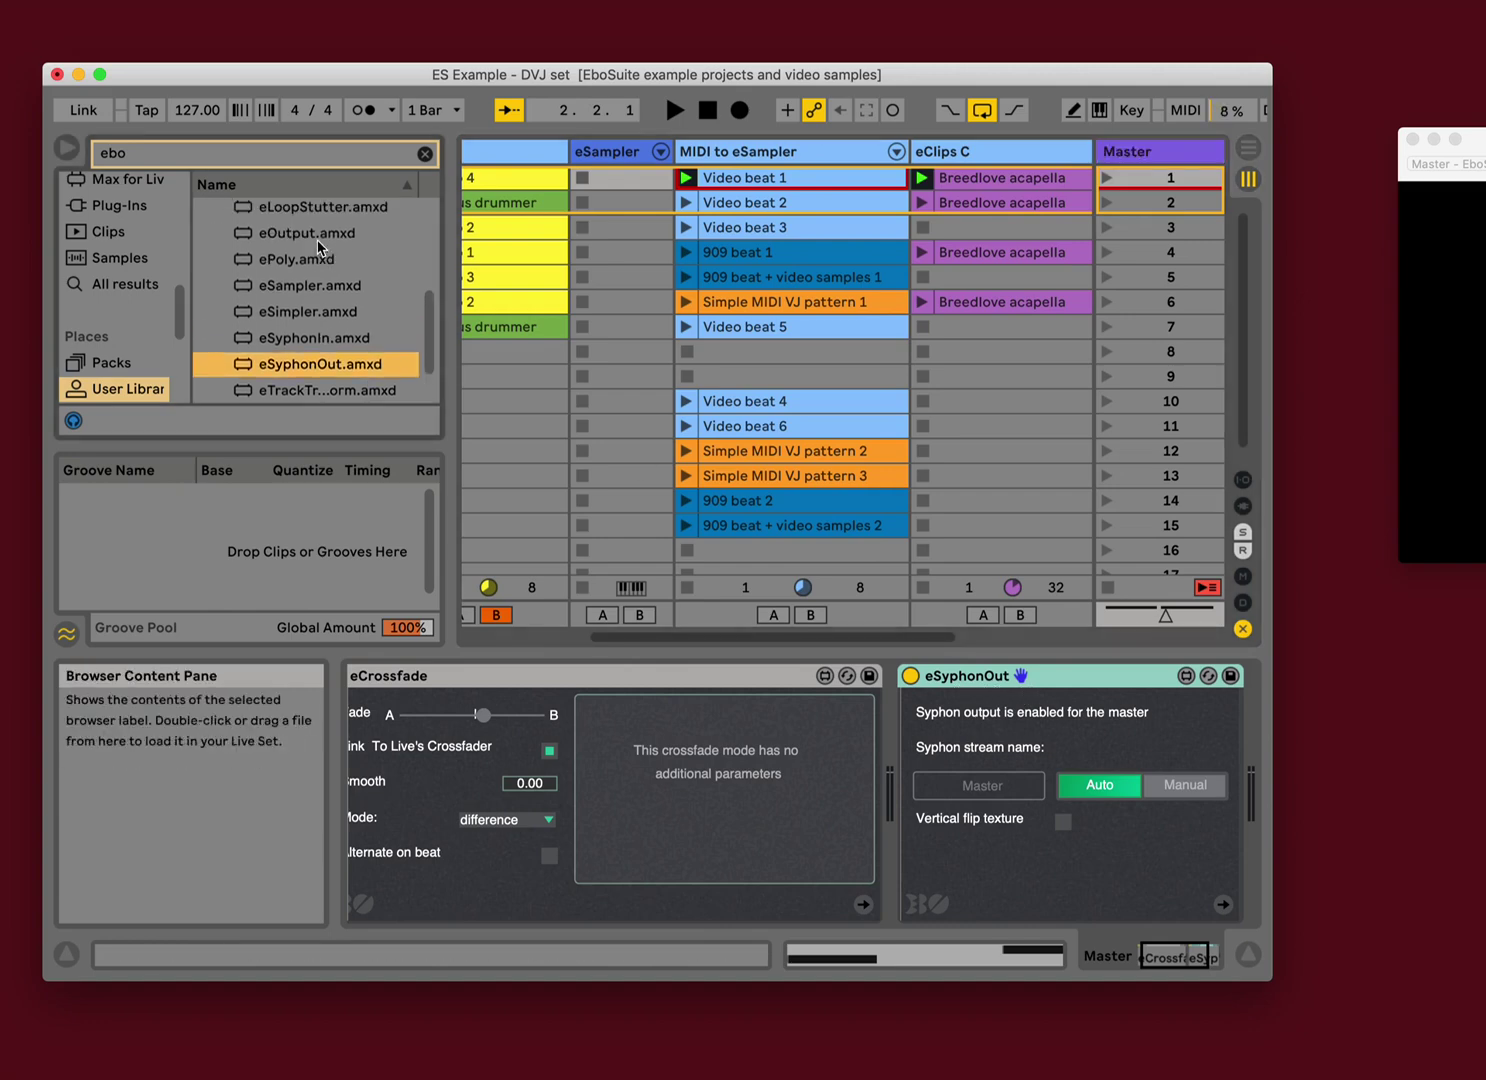
{"action": "scroll", "coordinate": [319, 249], "scroll_direction": "down", "scroll_amount": 5}
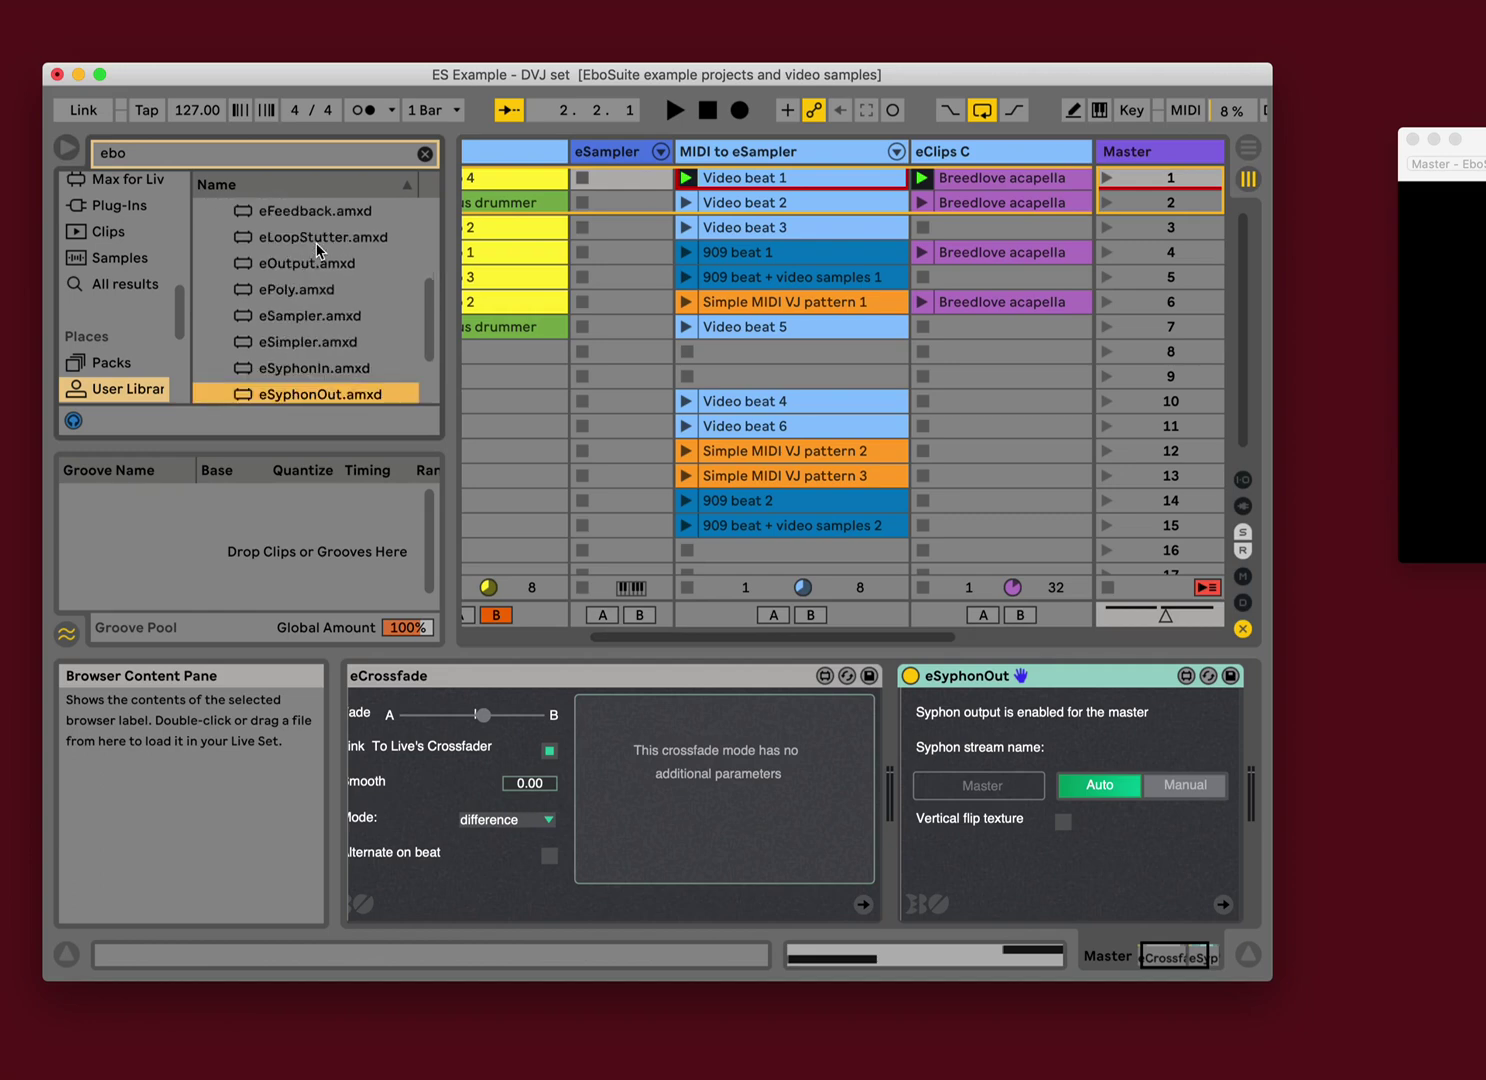
{"action": "scroll", "coordinate": [320, 280], "scroll_direction": "down", "scroll_amount": 1}
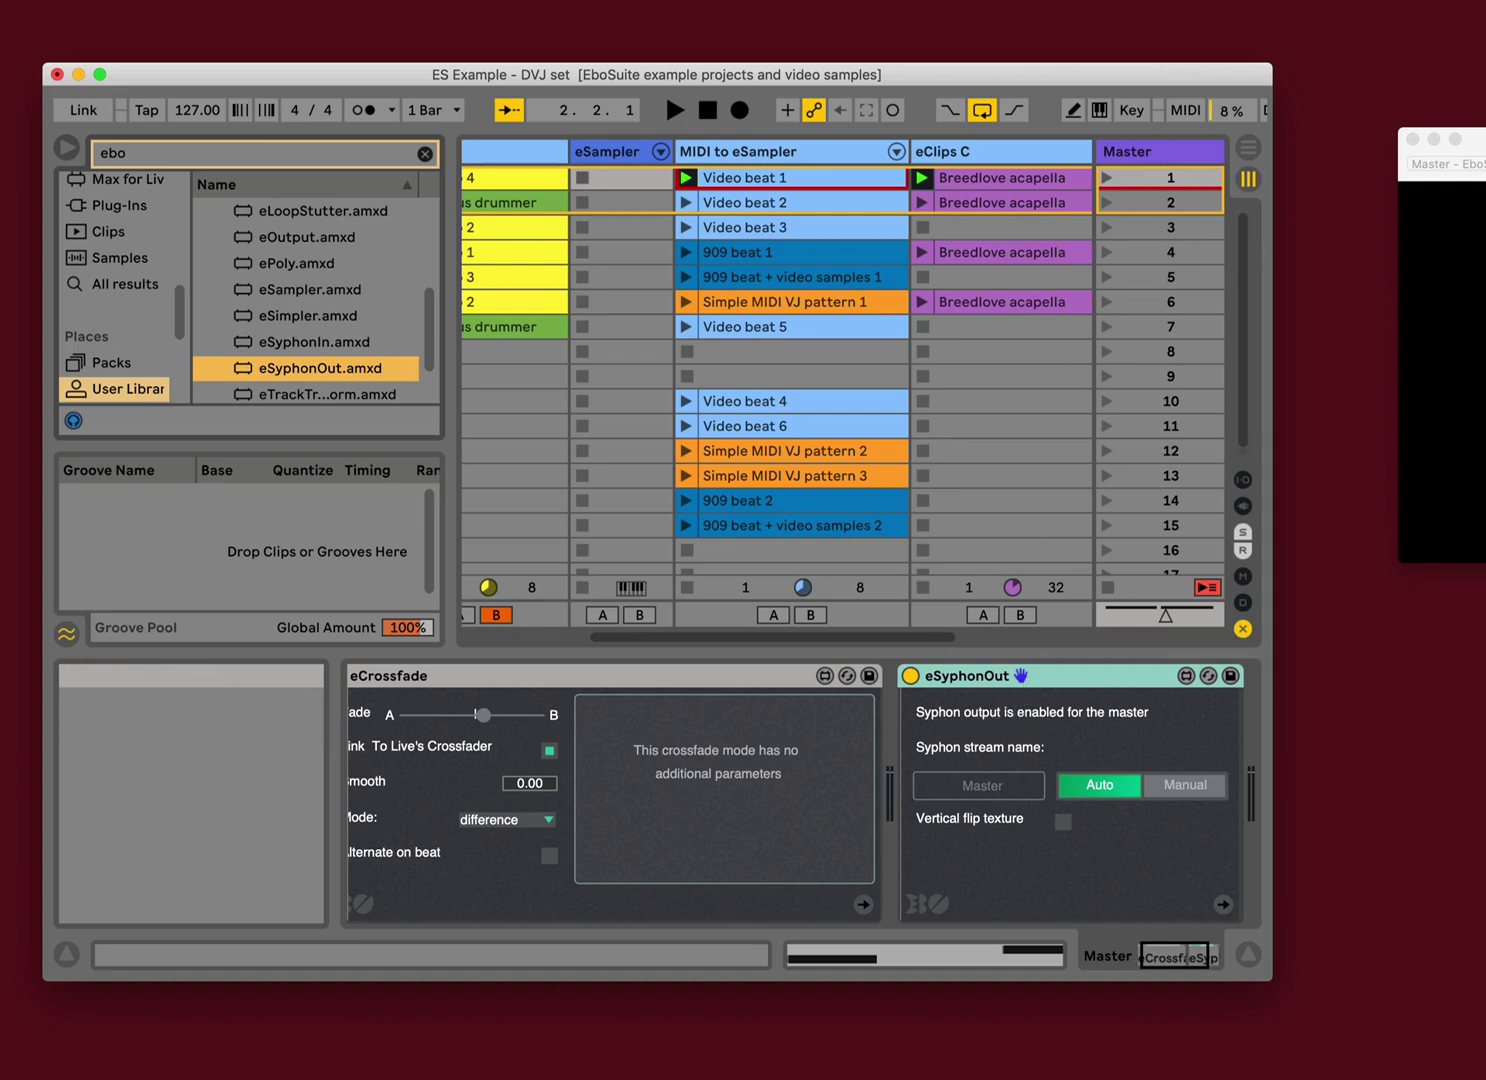
Start the Live set playing and arrange the Syphon webcam and Zoom video windows side by side.
{"action": "left_click", "coordinate": [1430, 300]}
{"action": "left_click_drag", "start_coordinate": [1480, 140], "coordinate": [997, 330]}
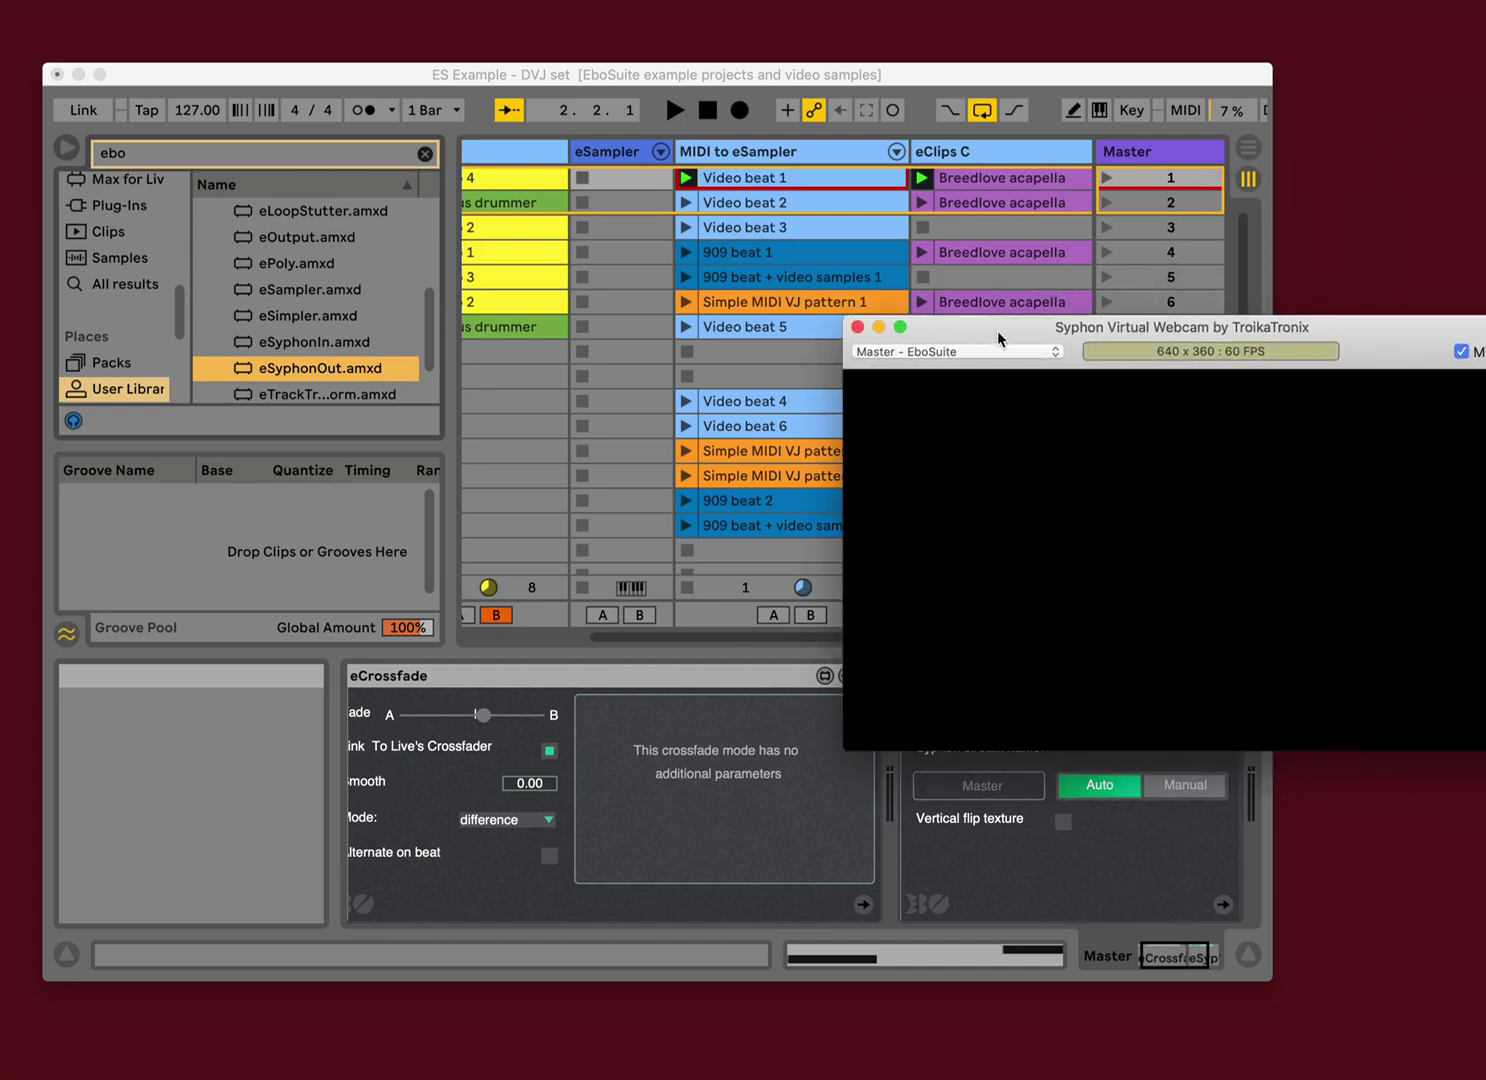
{"action": "left_click", "coordinate": [668, 116]}
{"action": "left_click", "coordinate": [672, 112]}
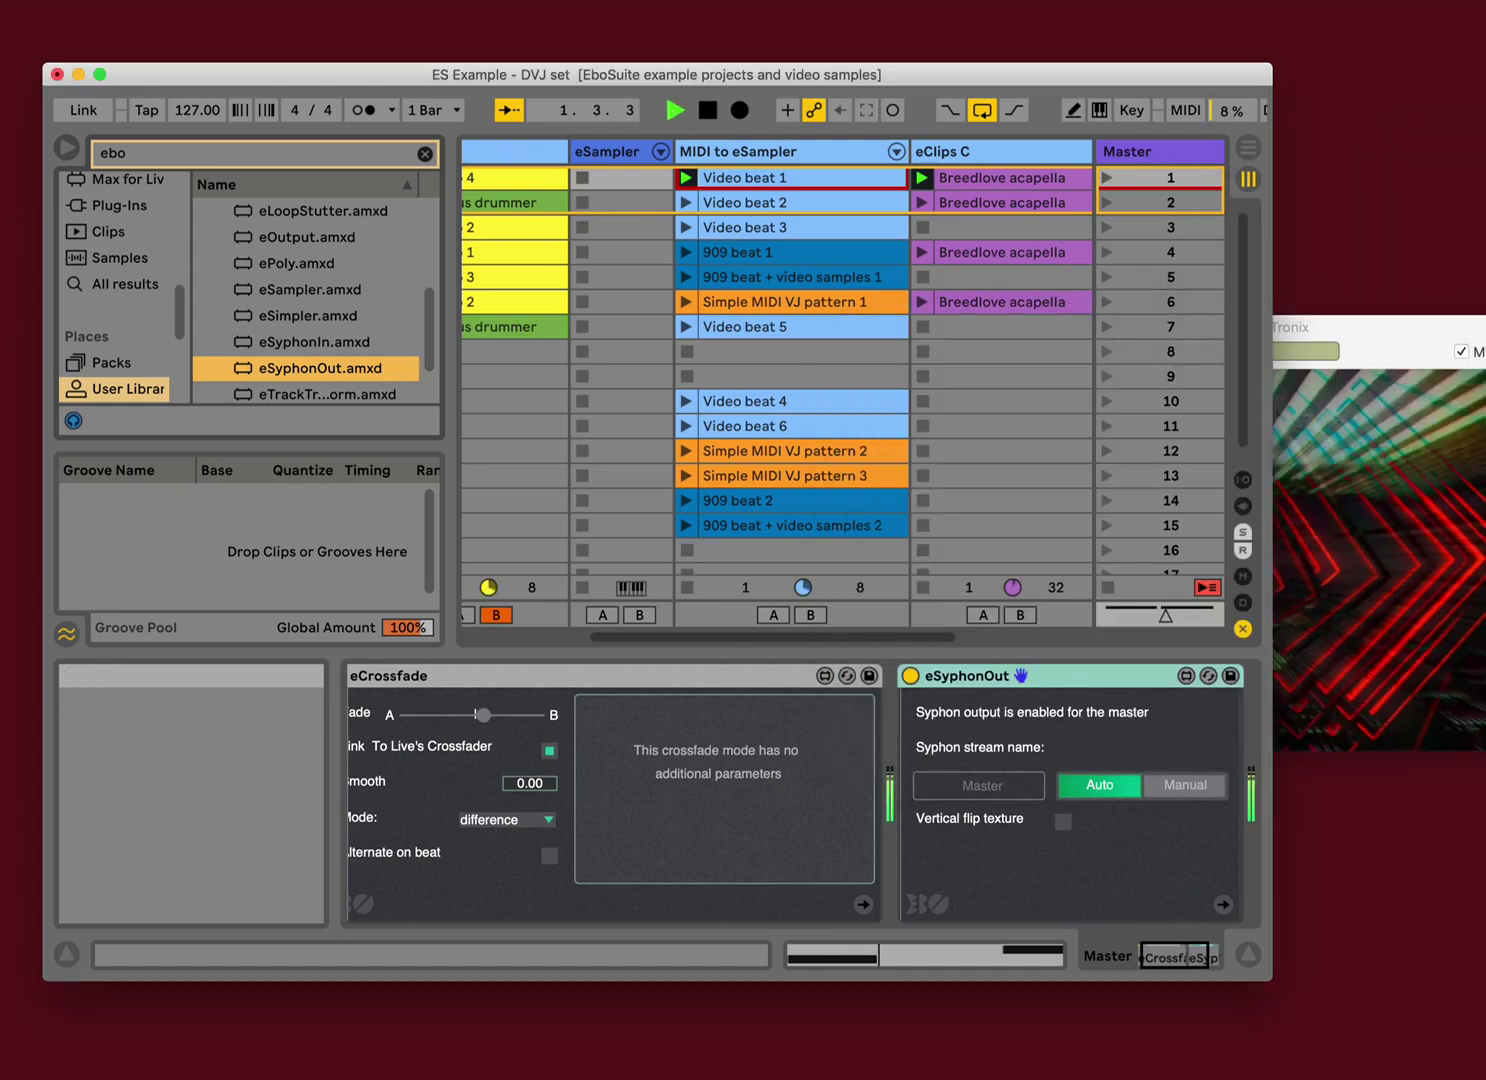
{"action": "left_click_drag", "start_coordinate": [1433, 350], "coordinate": [1287, 236]}
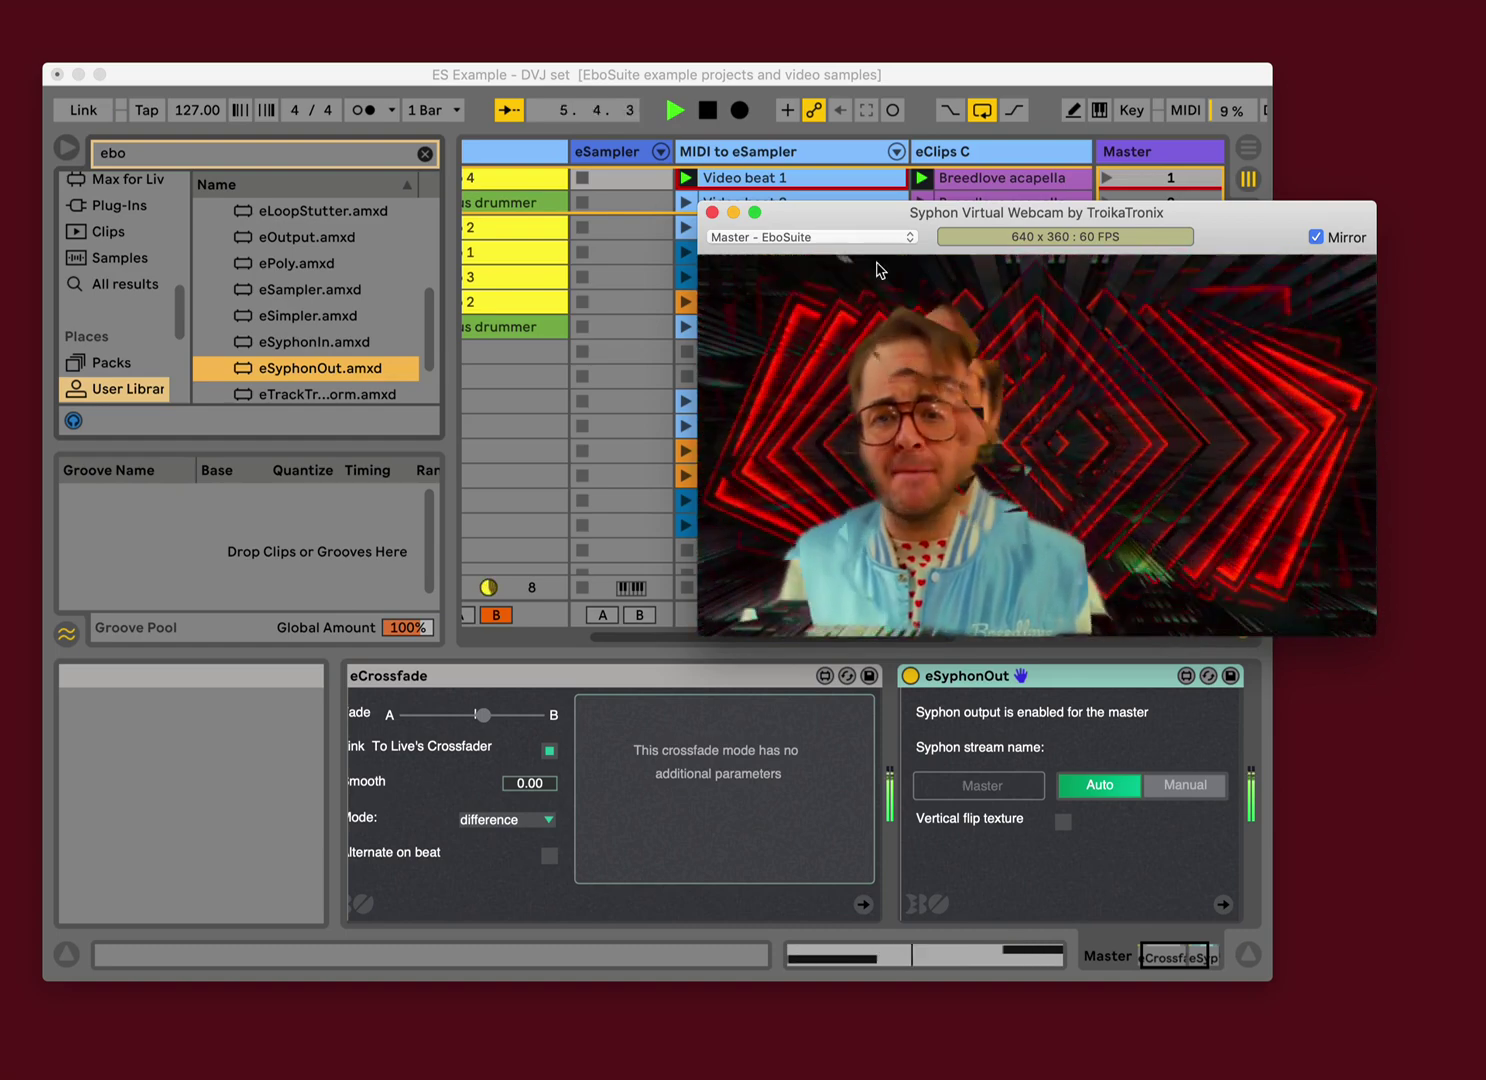
{"action": "left_click_drag", "start_coordinate": [841, 221], "coordinate": [1043, 72]}
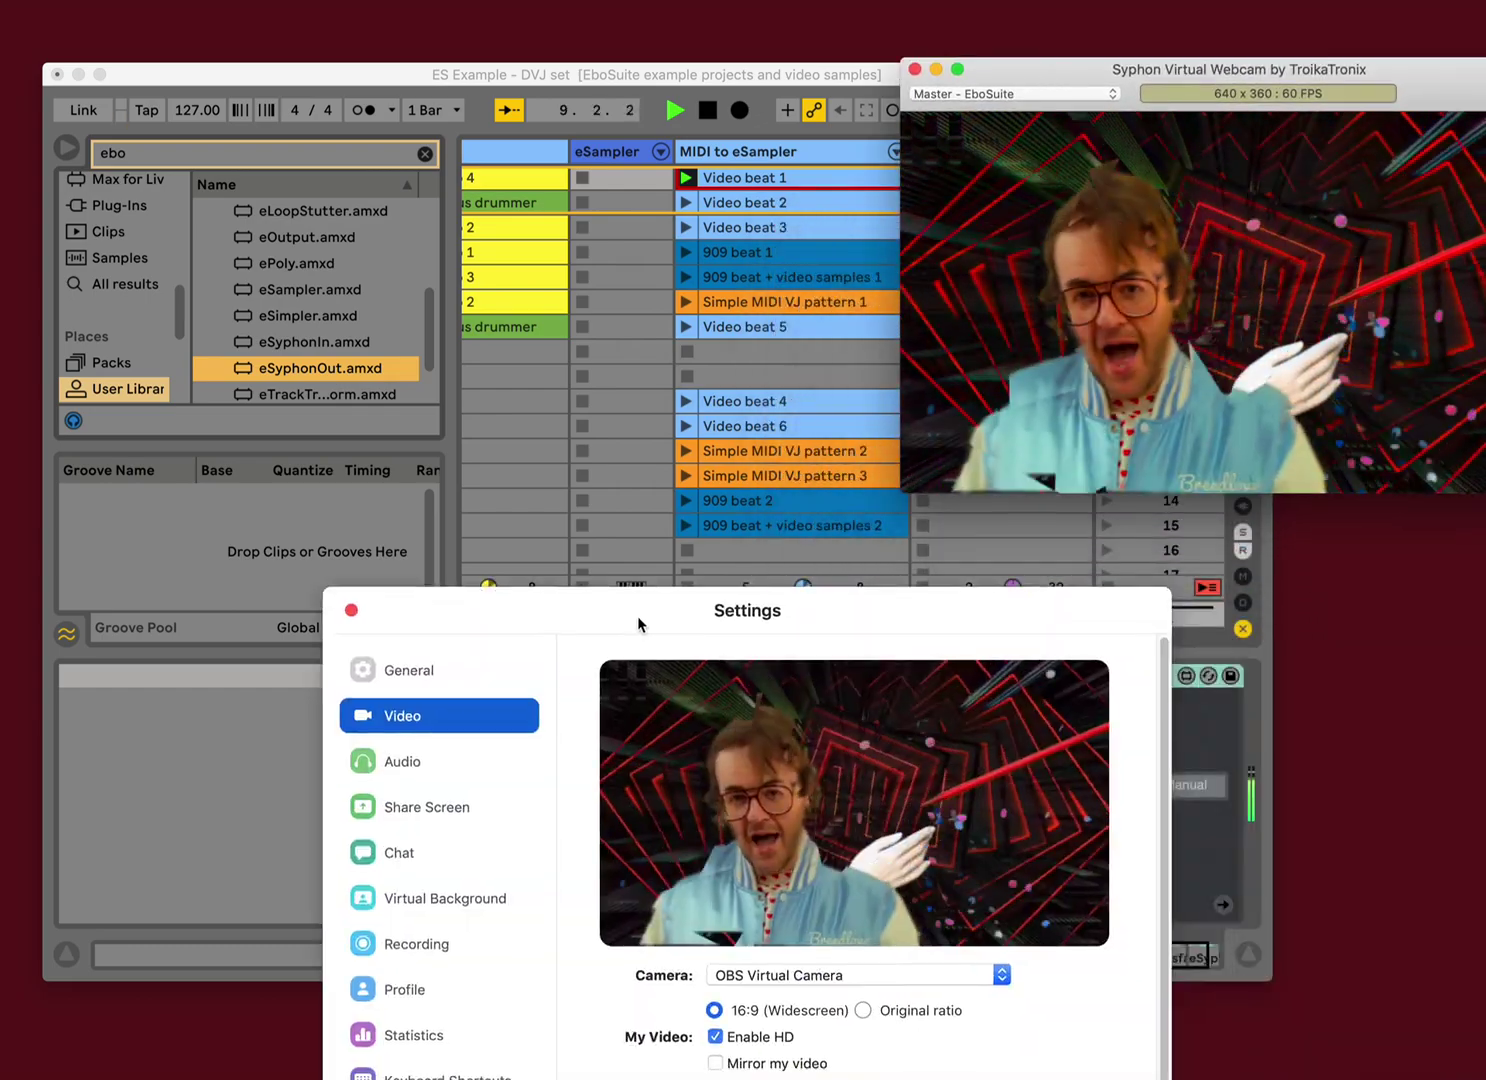
{"action": "left_click_drag", "start_coordinate": [637, 620], "coordinate": [617, 461]}
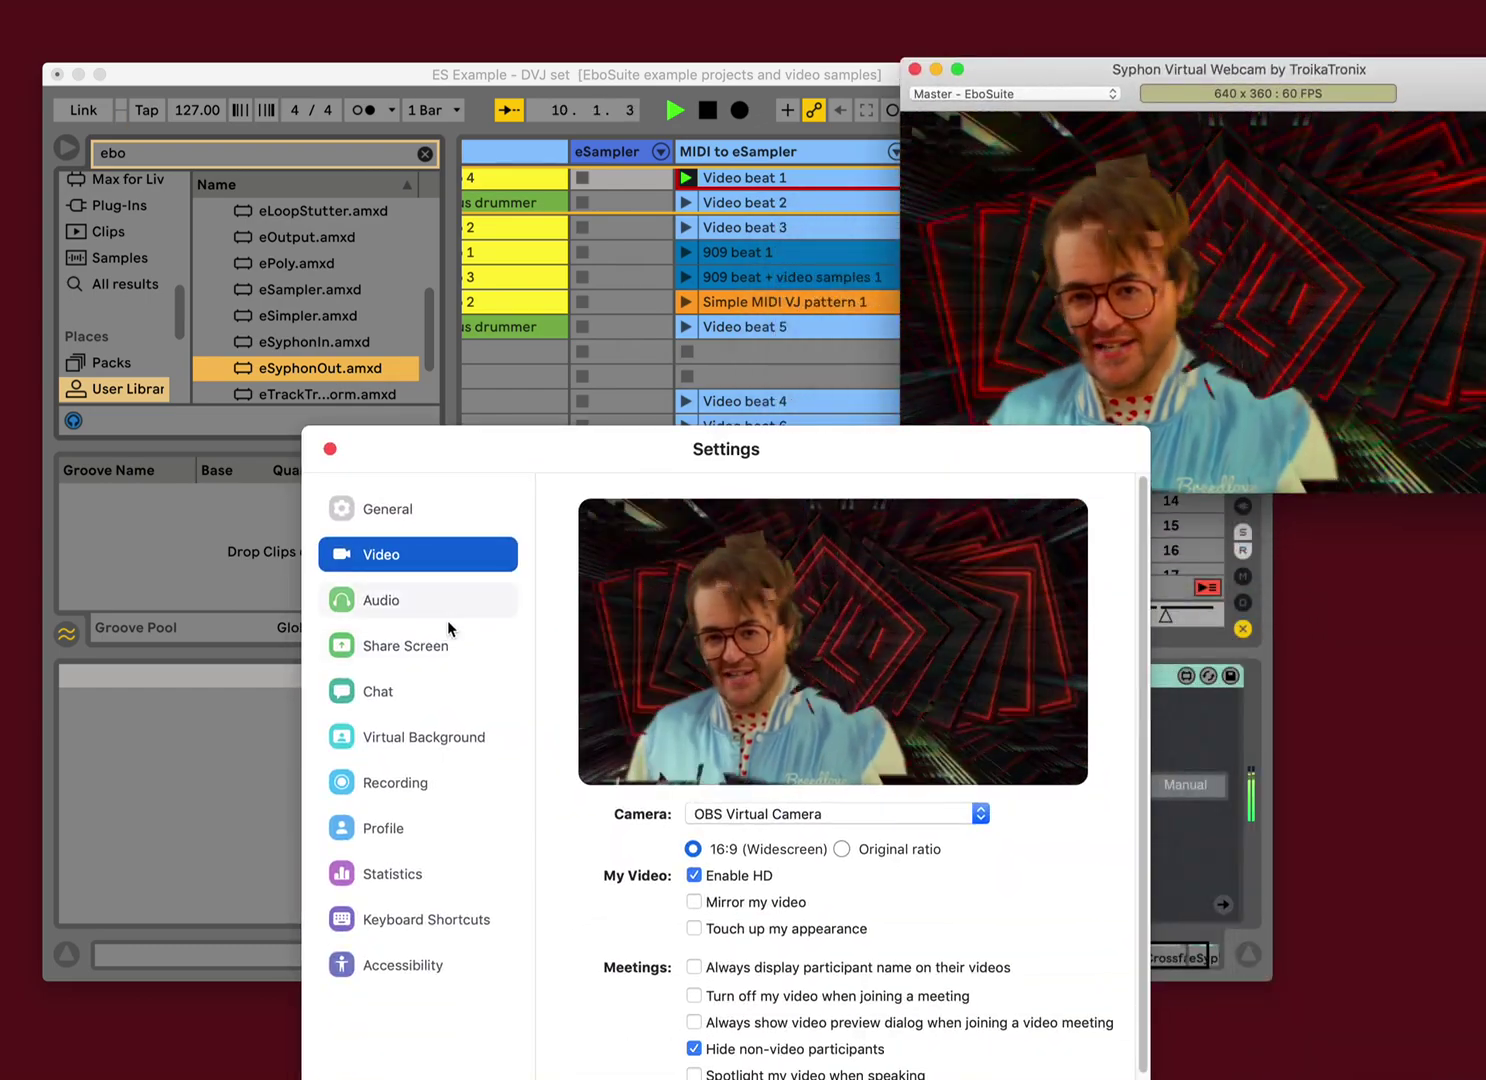
Arrange the Zoom Settings and Syphon Virtual Webcam windows so both EboSuite previews are visible.
{"action": "left_click_drag", "start_coordinate": [520, 448], "coordinate": [462, 342]}
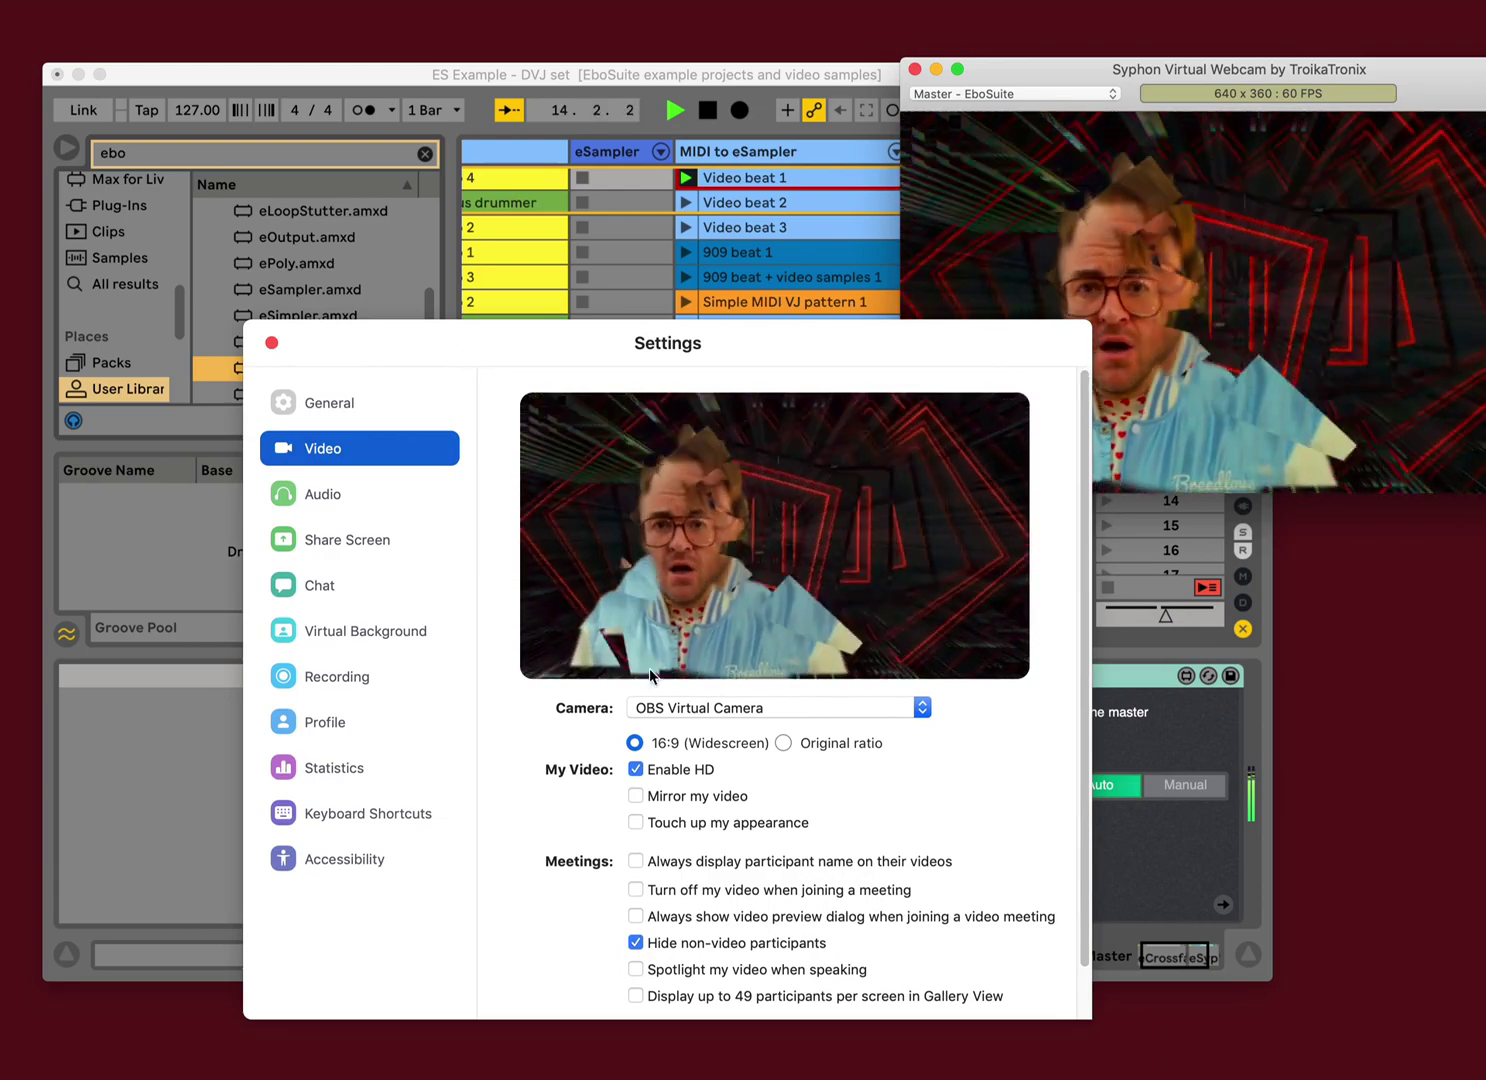
{"action": "left_click_drag", "start_coordinate": [1025, 77], "coordinate": [813, 66]}
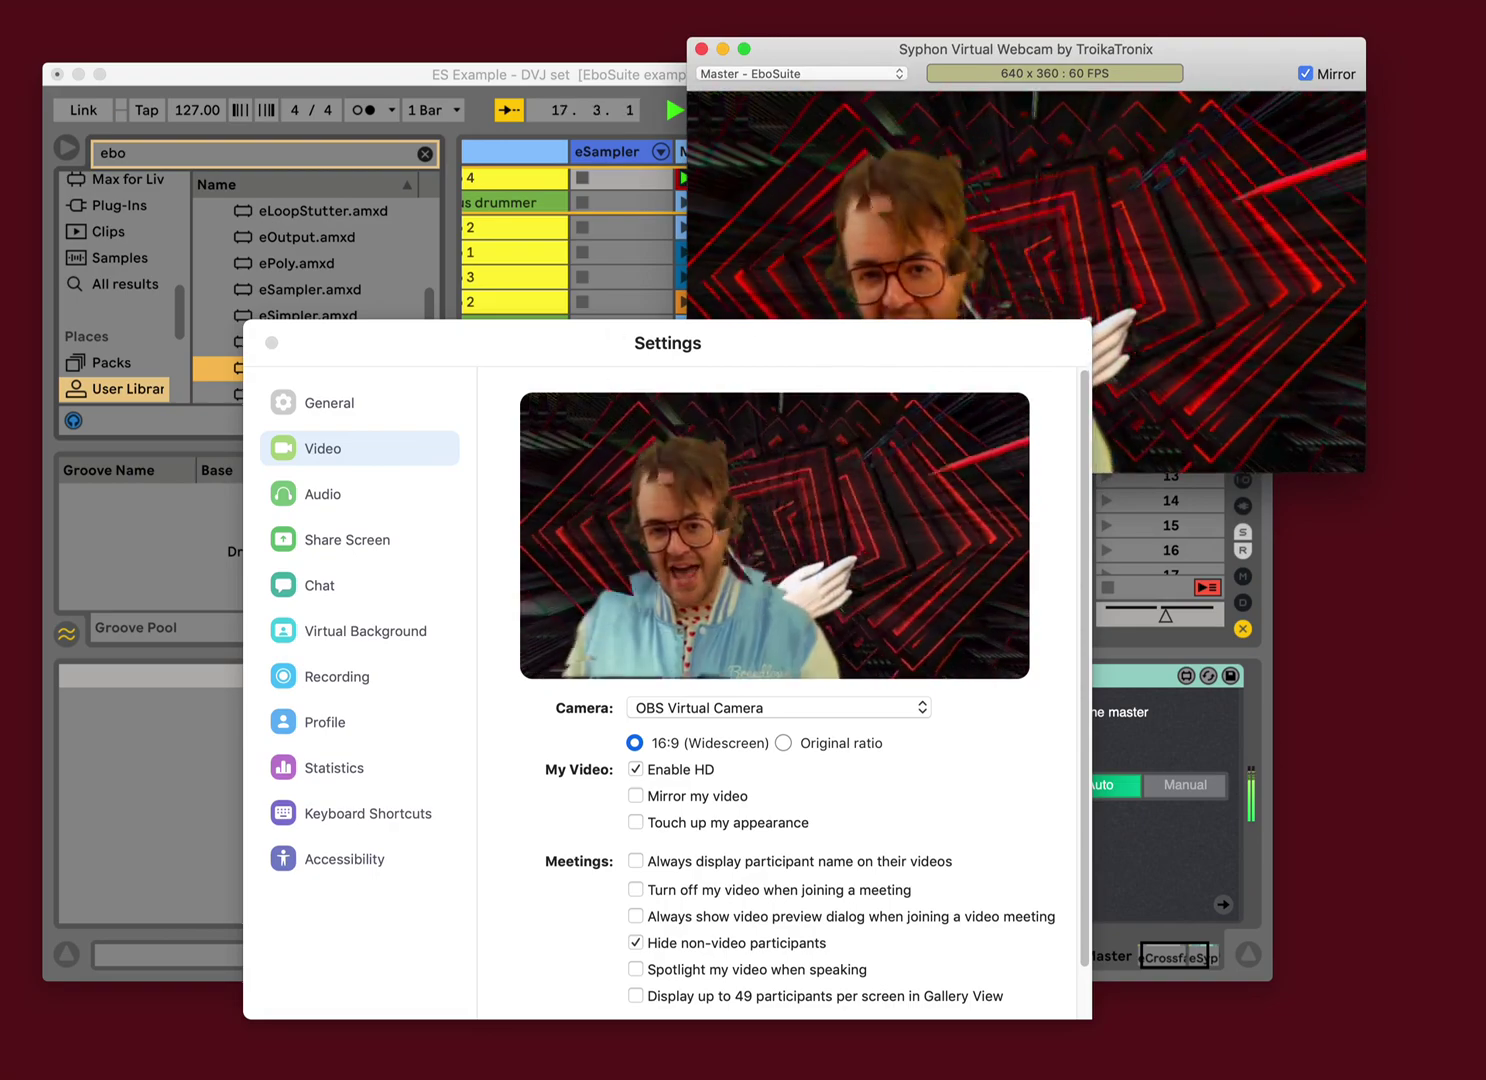
Launch OBS Studio through Spotlight search.
{"action": "key", "text": "super+space"}
{"action": "type", "text": "sy"}
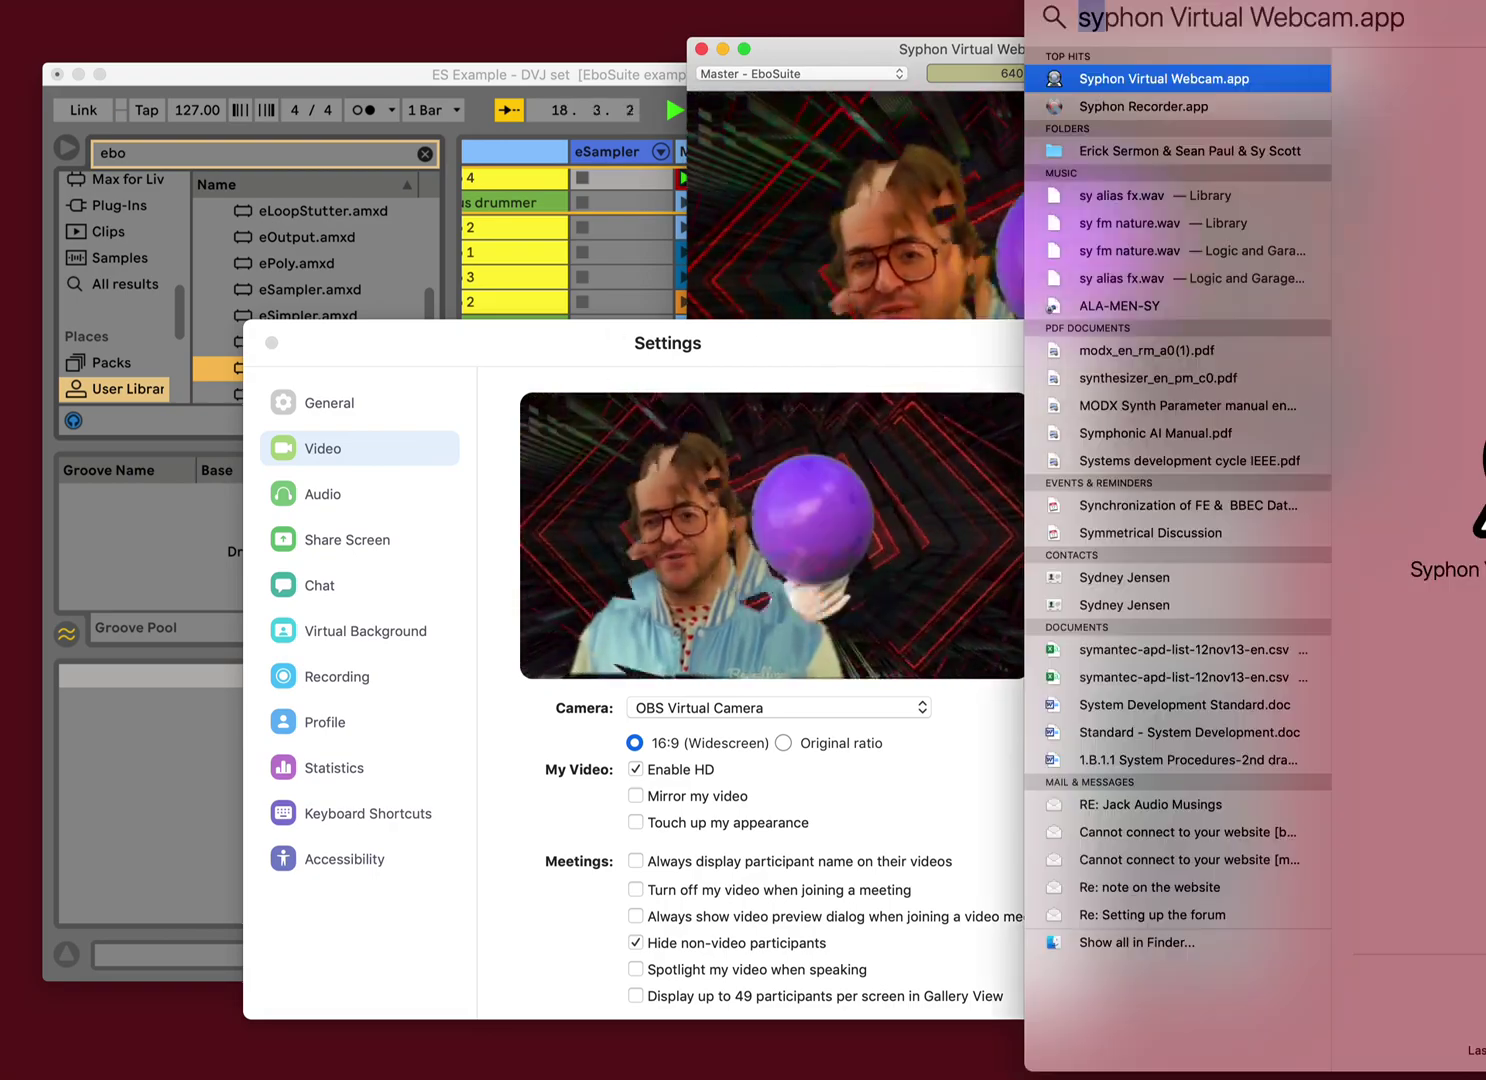
{"action": "type", "text": "obs"}
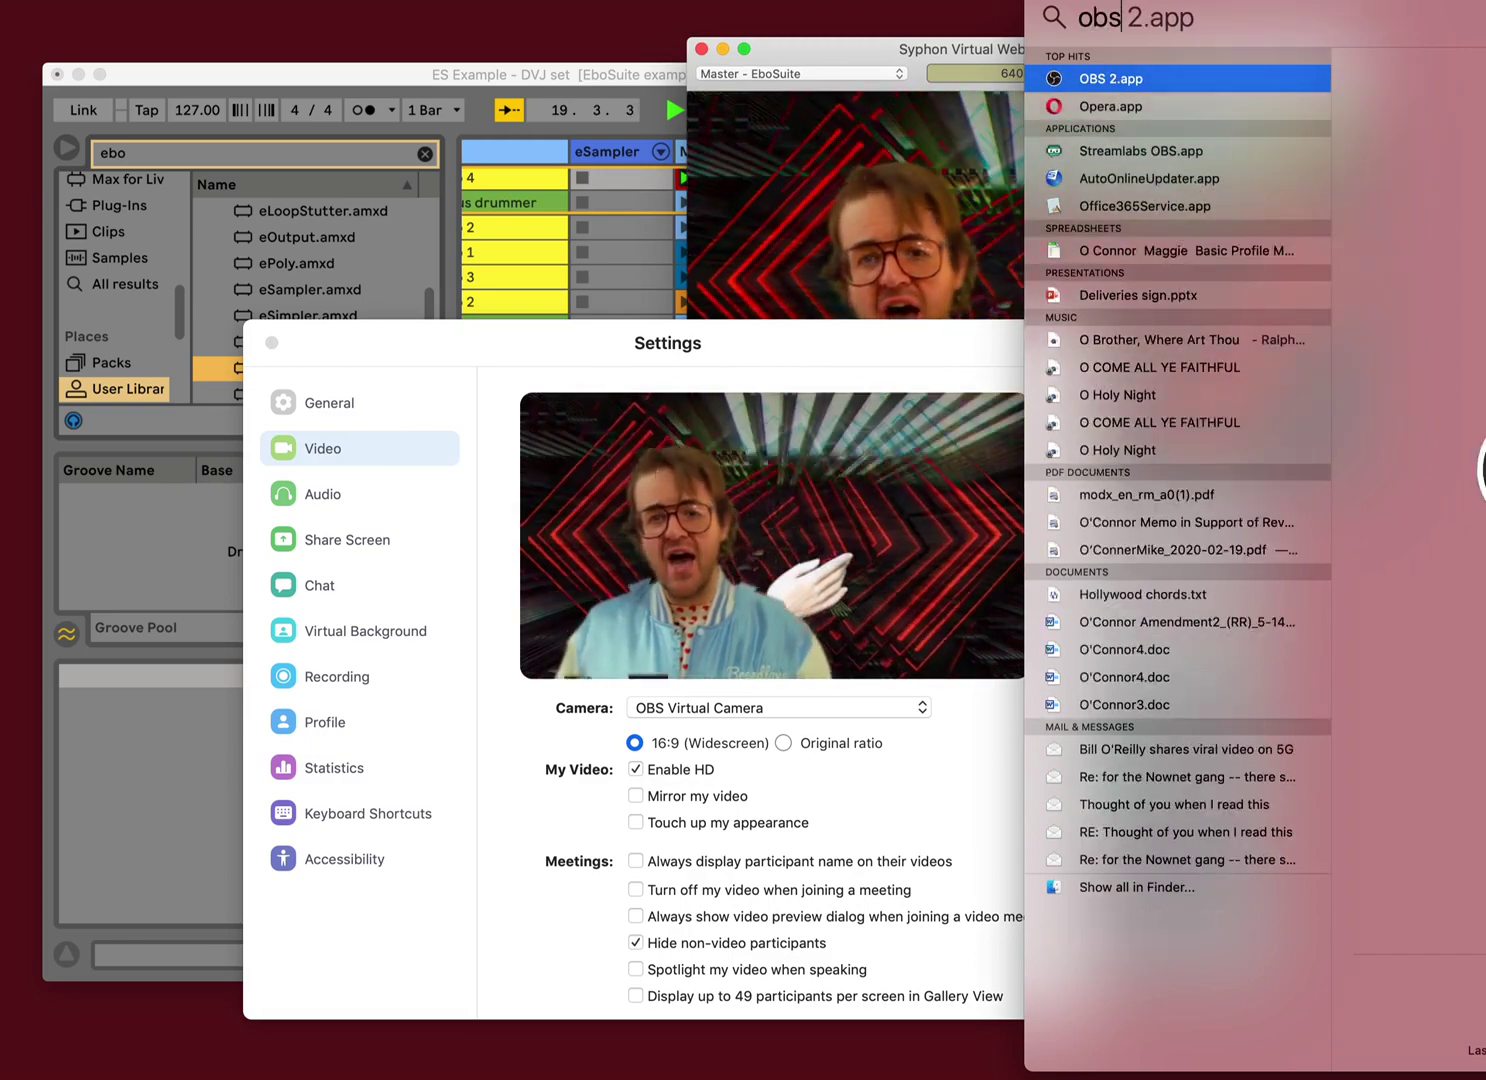
{"action": "key", "text": "Return"}
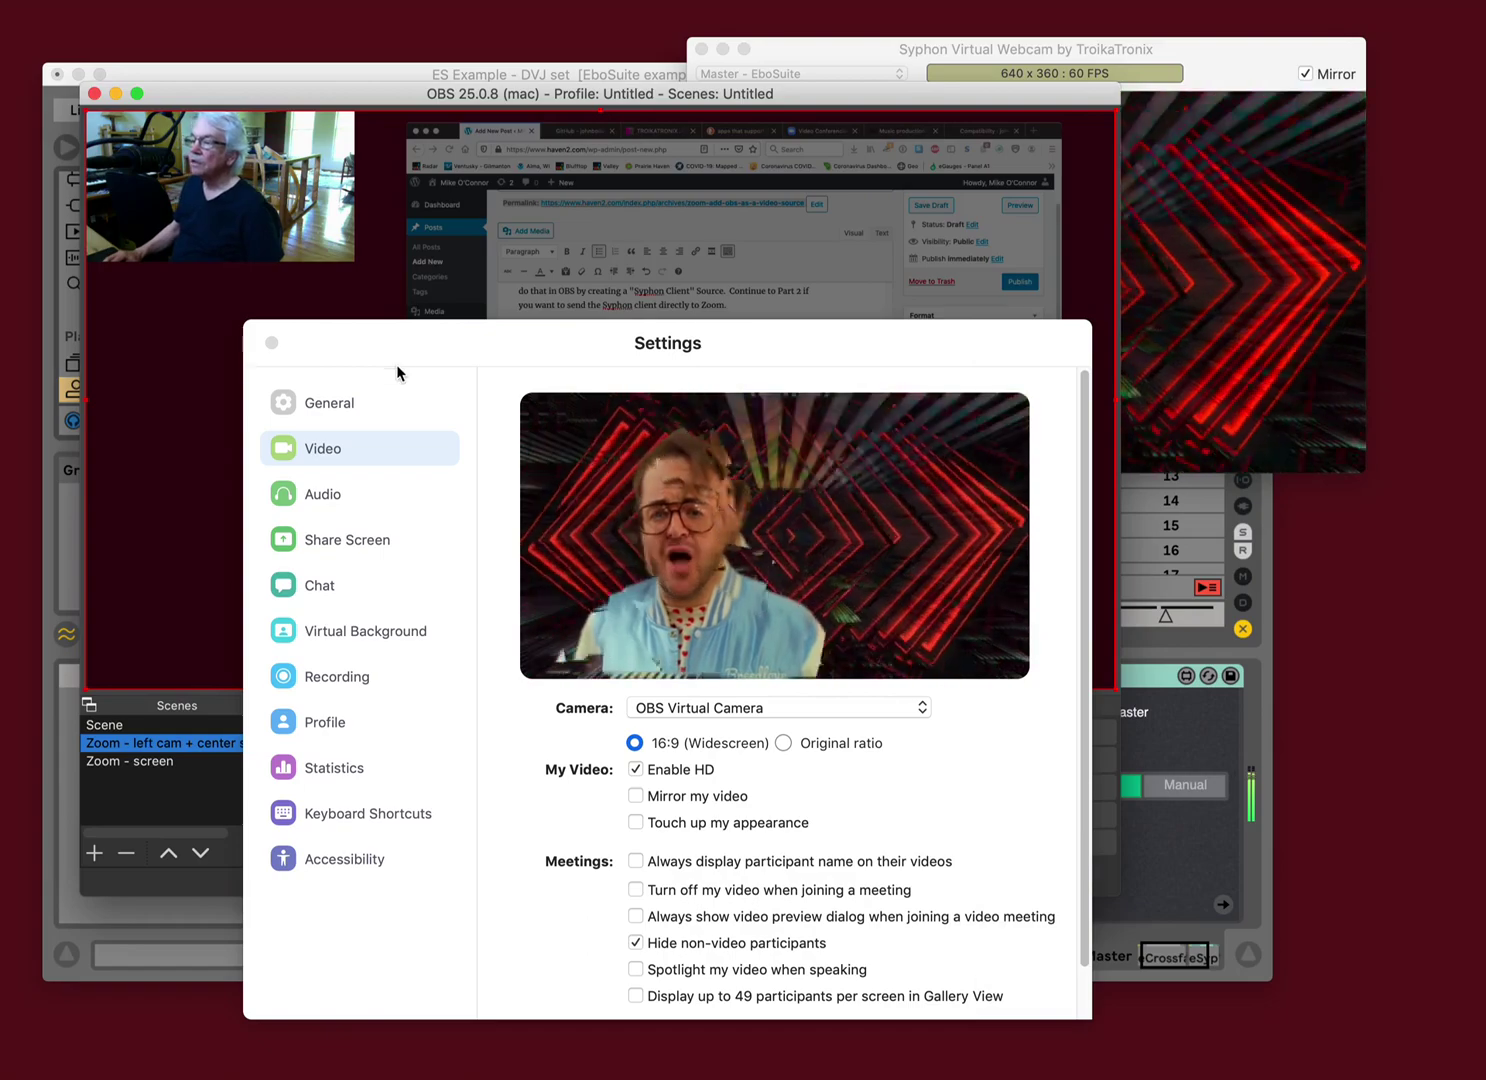
Reposition the OBS window and Zoom's video settings window so both are visible.
{"action": "left_click_drag", "start_coordinate": [397, 366], "coordinate": [489, 374]}
{"action": "left_click_drag", "start_coordinate": [292, 94], "coordinate": [231, 96]}
{"action": "left_click", "coordinate": [598, 365]}
{"action": "left_click_drag", "start_coordinate": [598, 365], "coordinate": [674, 377]}
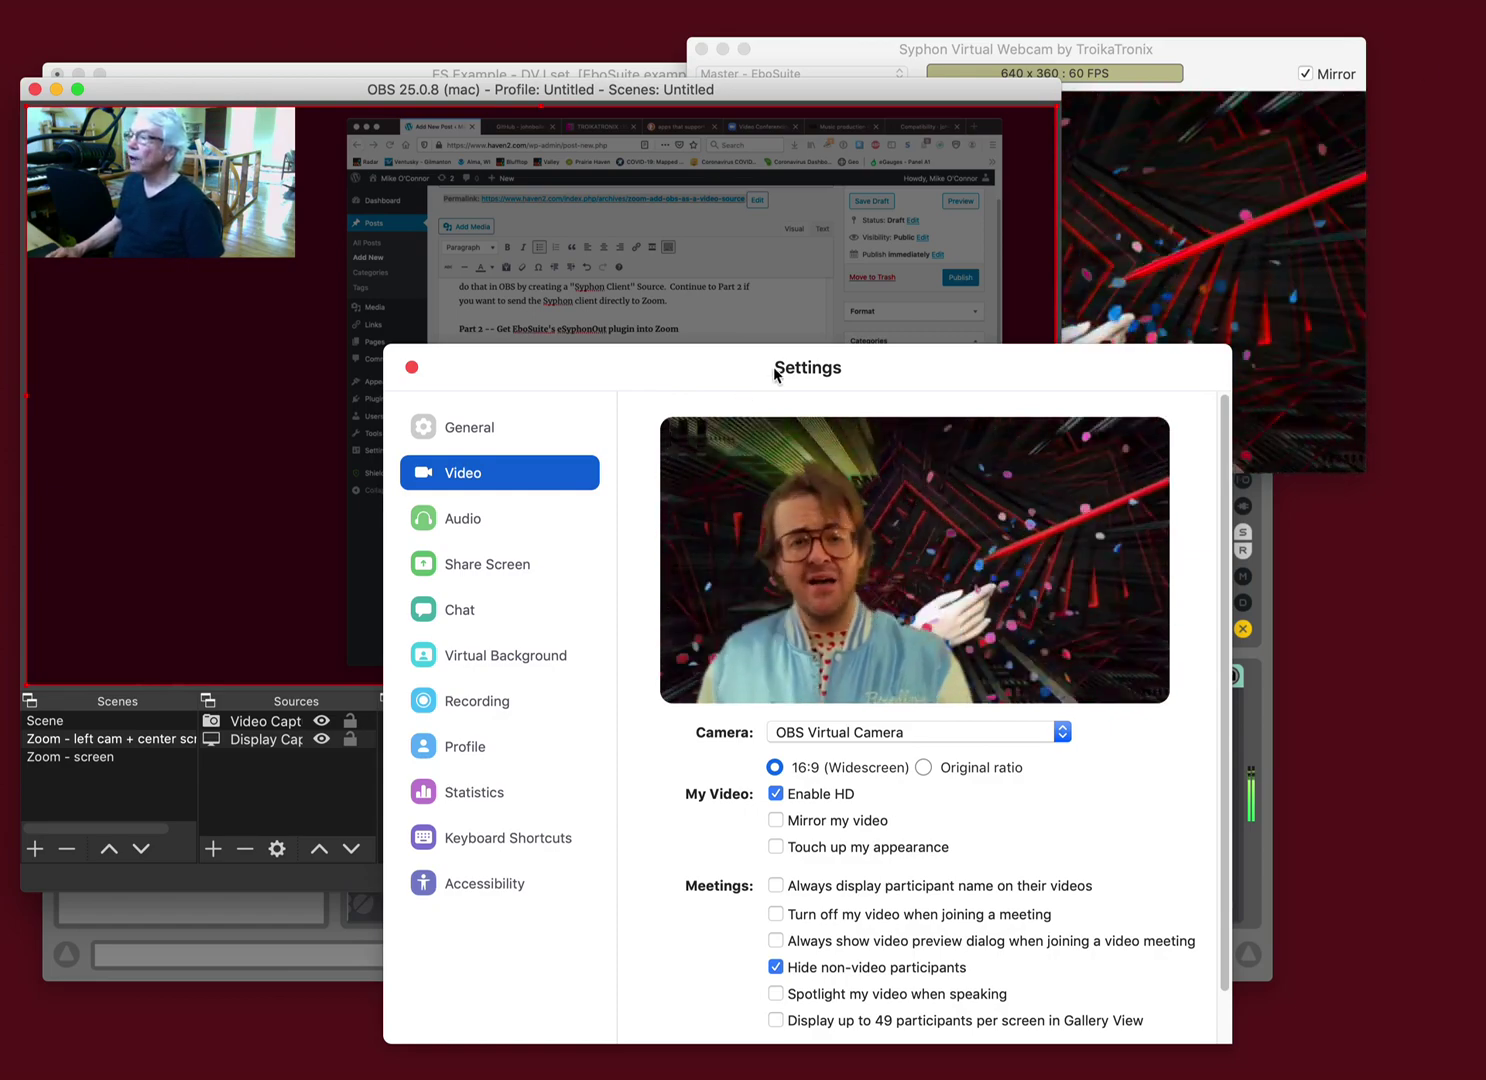
Quit Syphon Virtual Webcam so Zoom's preview switches to the OBS Virtual Camera placeholder.
{"action": "left_click", "coordinate": [868, 70]}
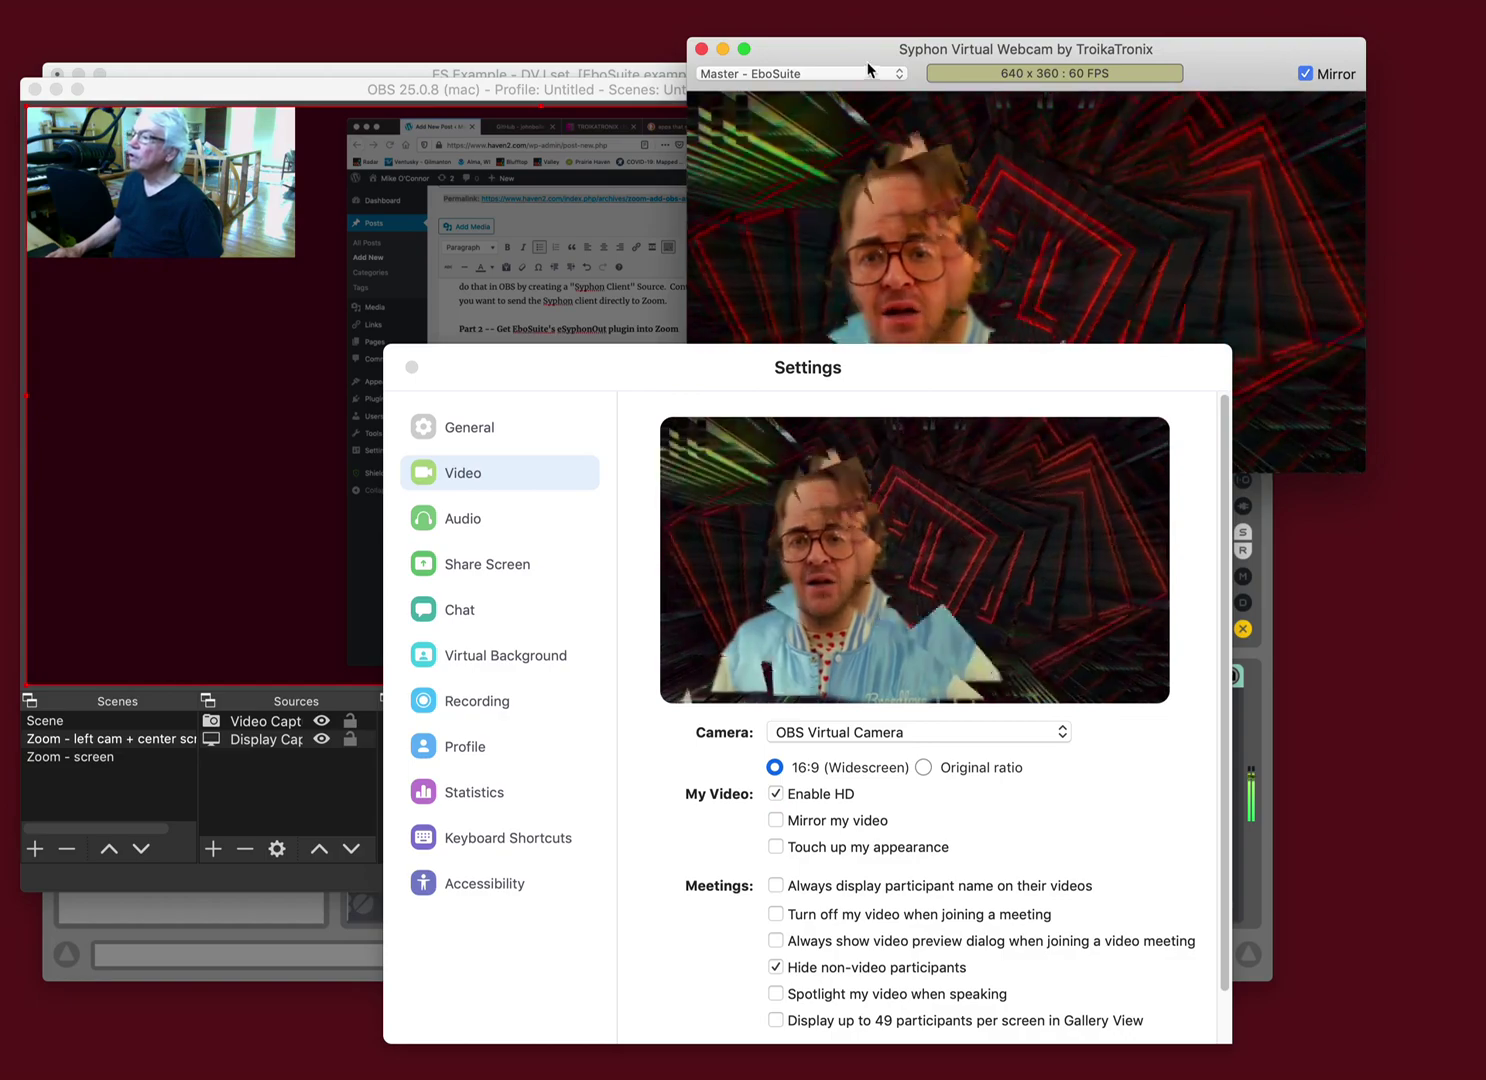
{"action": "left_click_drag", "start_coordinate": [868, 70], "coordinate": [668, 33]}
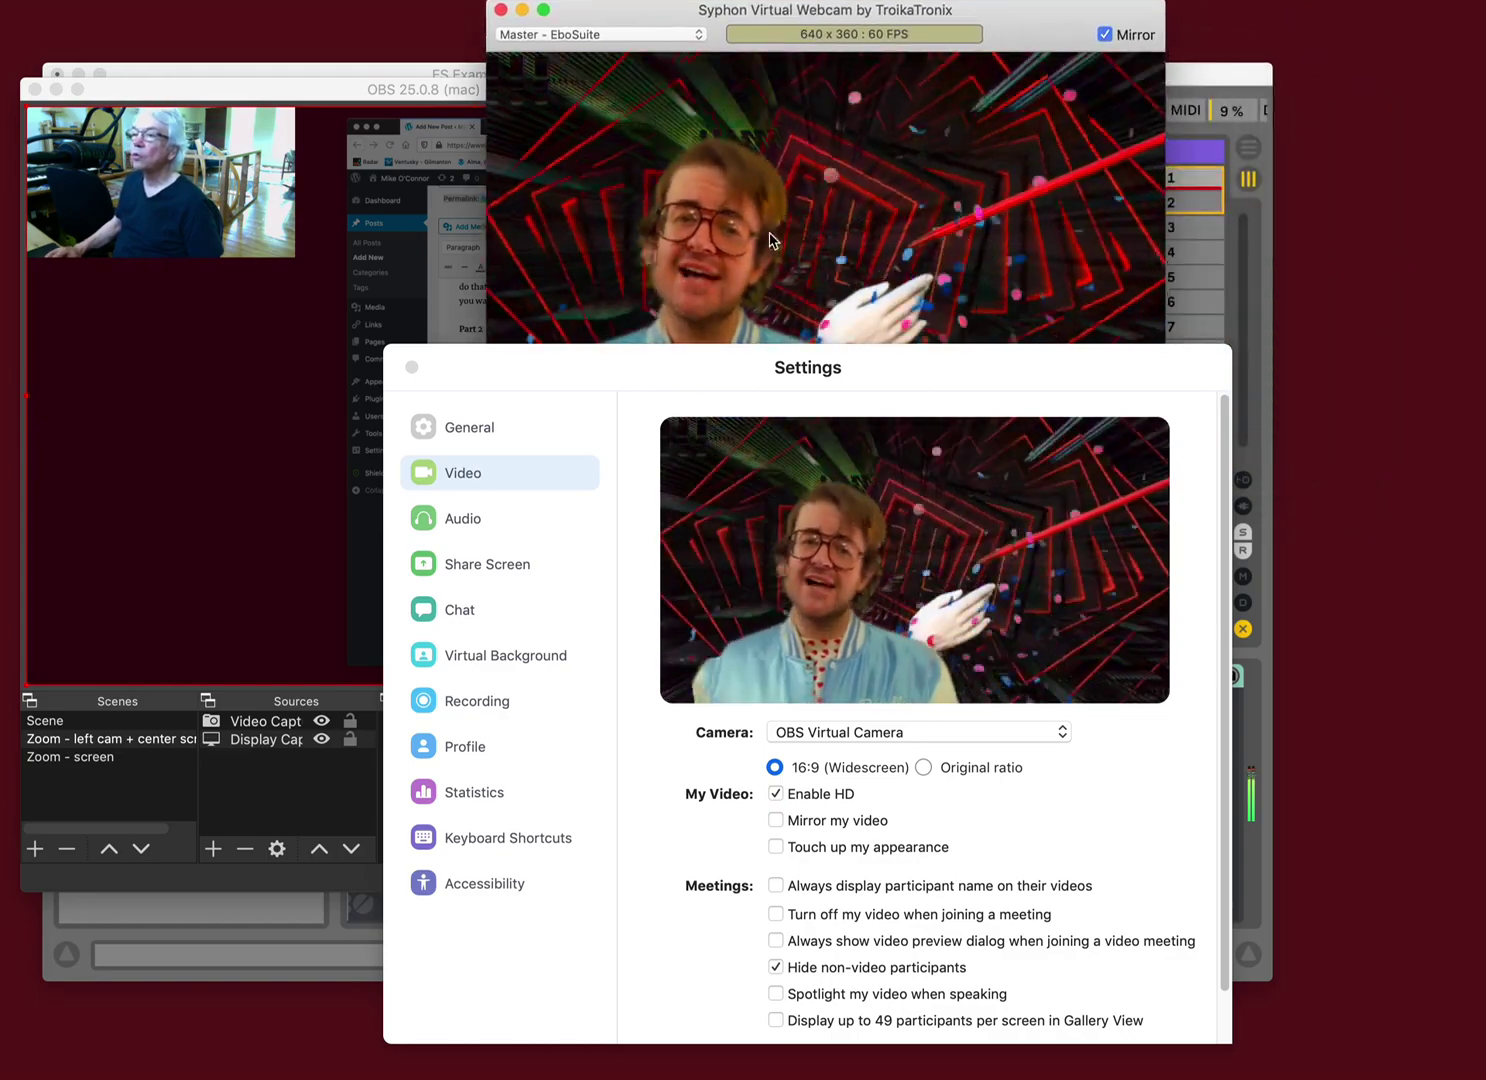
{"action": "left_click", "coordinate": [40, 0]}
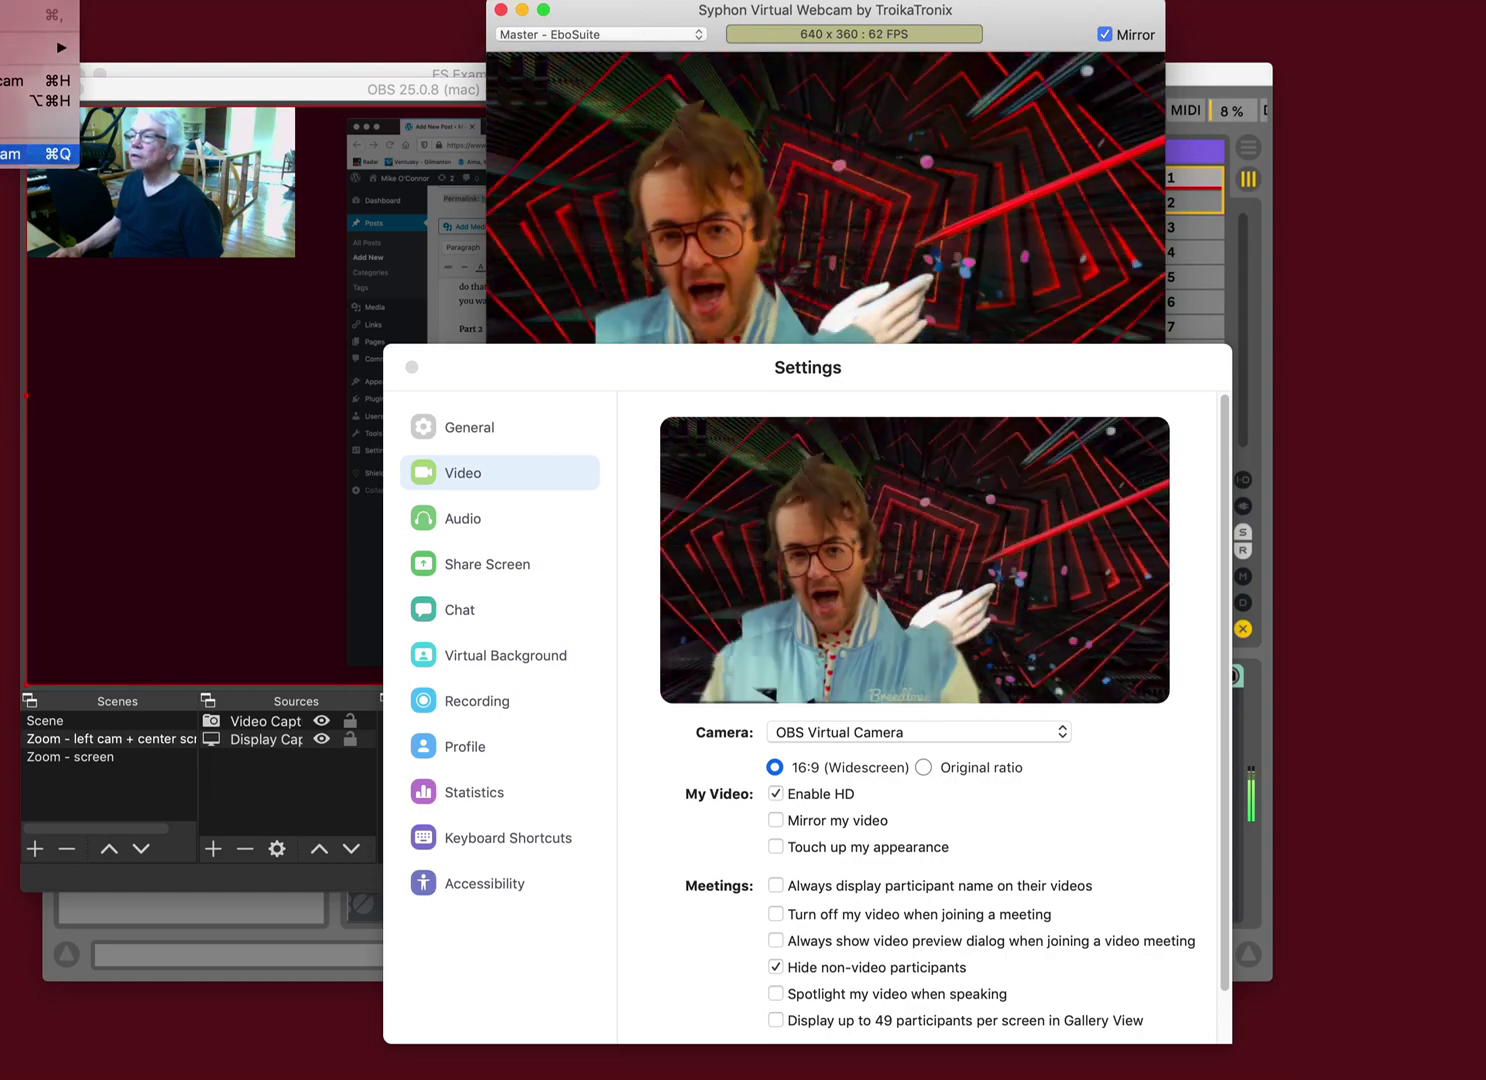
{"action": "left_click", "coordinate": [30, 153]}
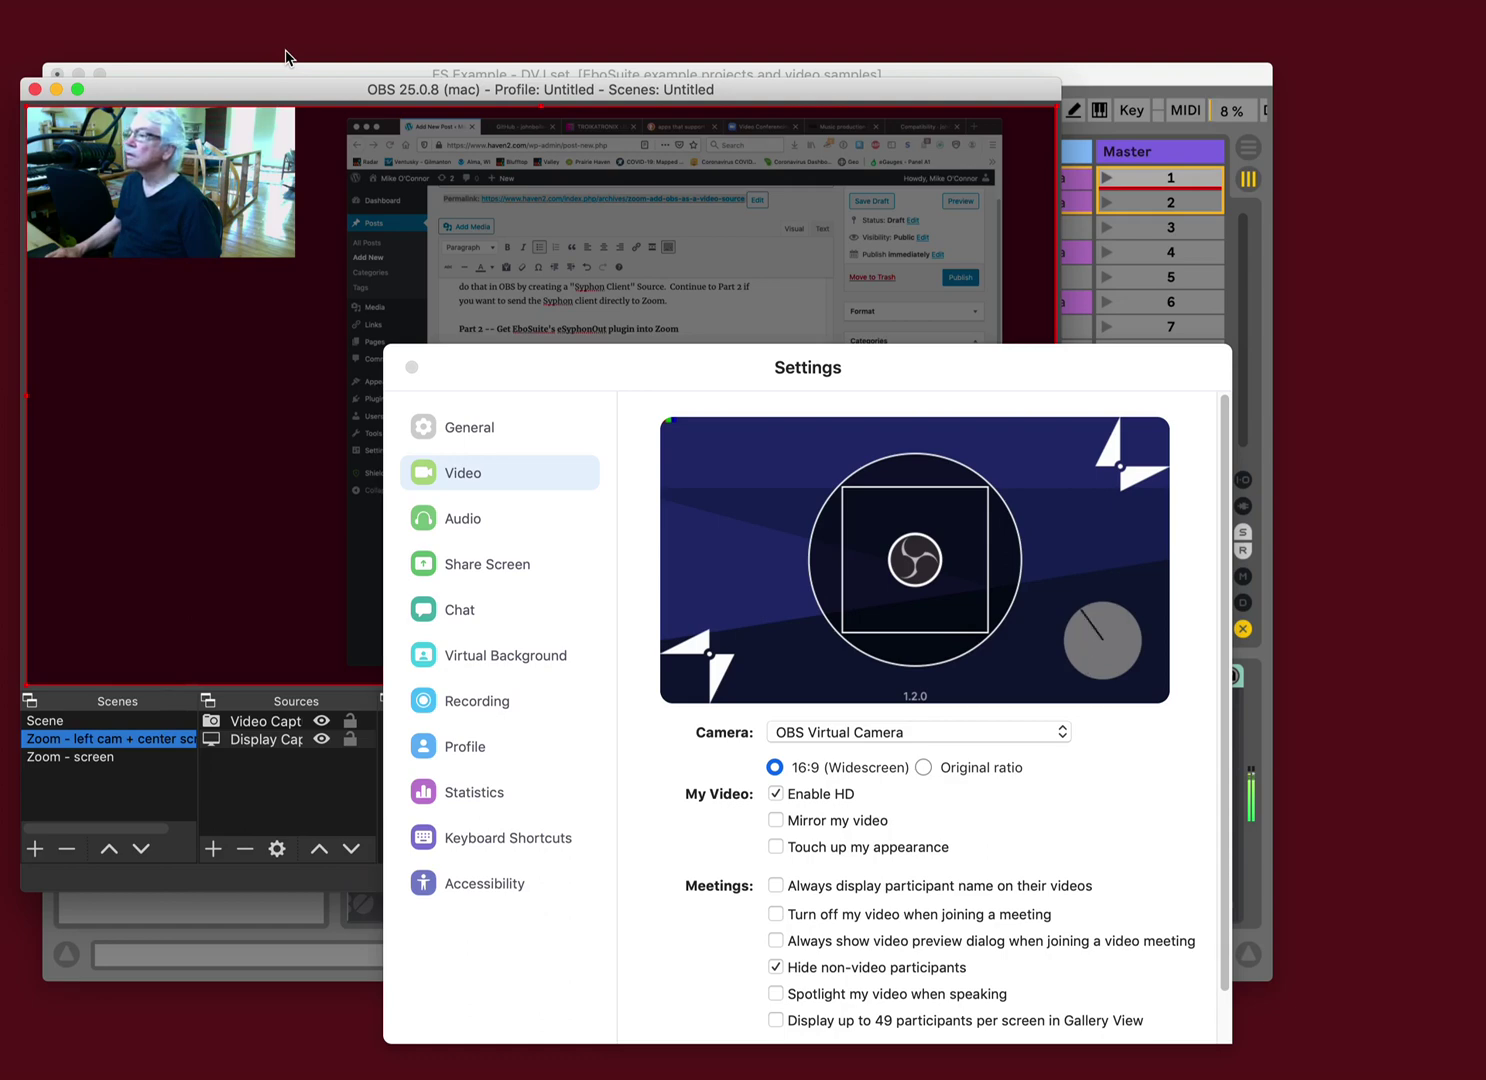
{"action": "left_click_drag", "start_coordinate": [290, 97], "coordinate": [295, 122]}
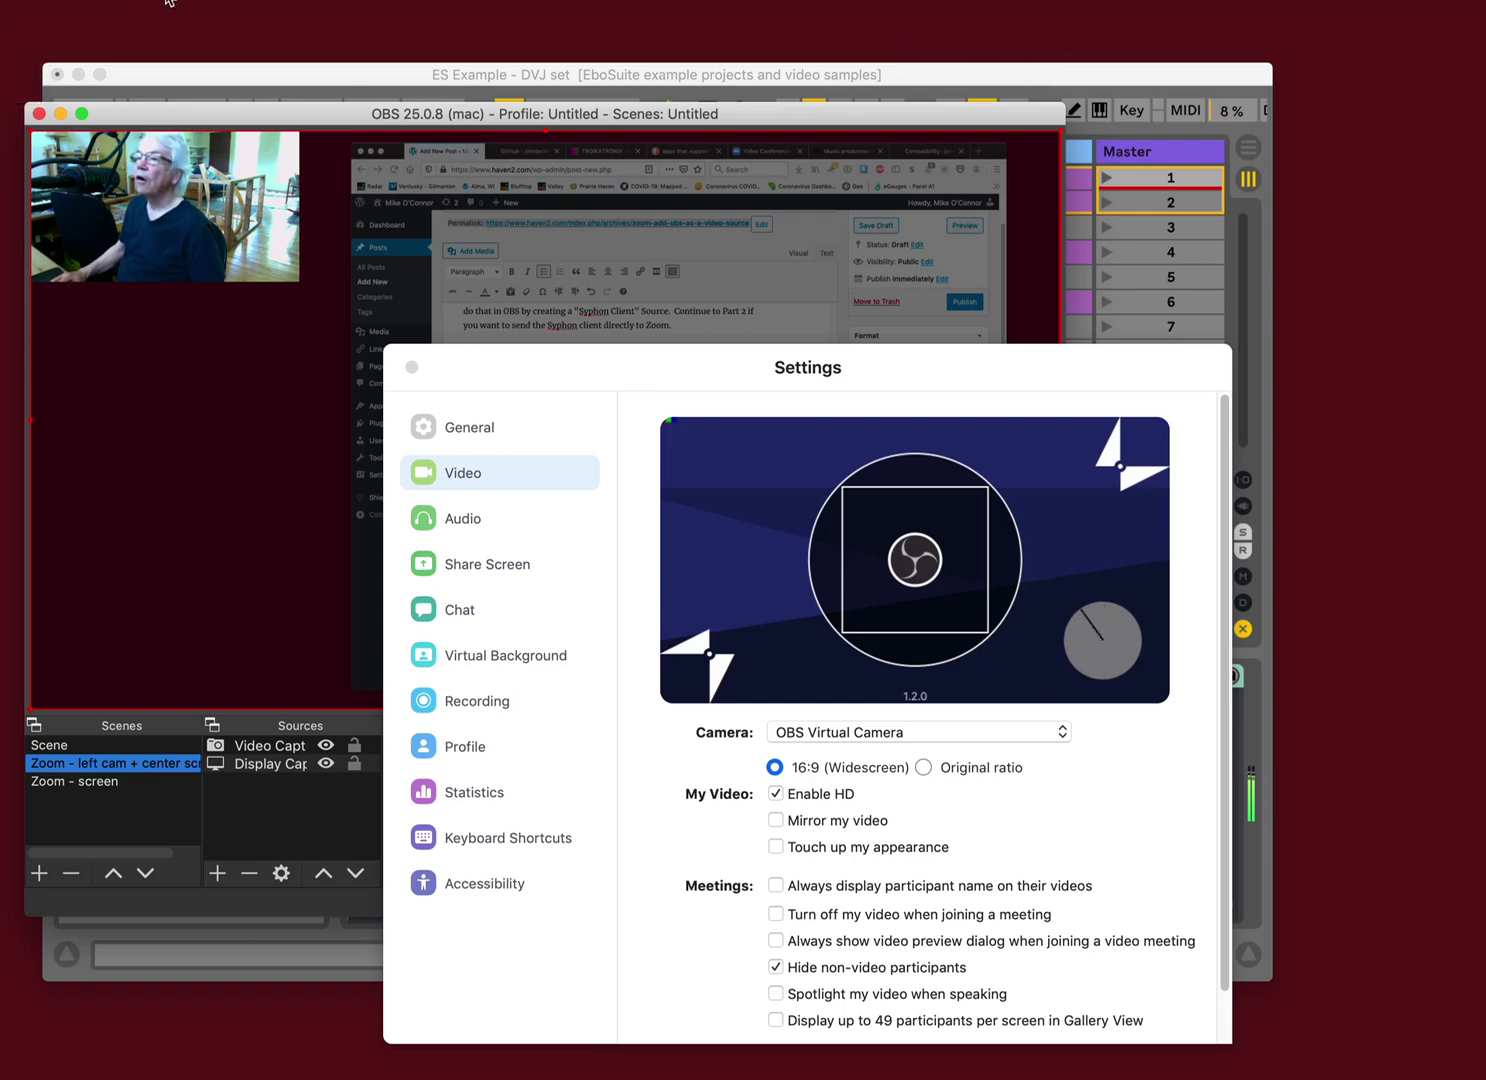
Start the OBS virtual camera and keep OBS Virtual Camera selected as Zoom's camera.
{"action": "left_click", "coordinate": [220, 0]}
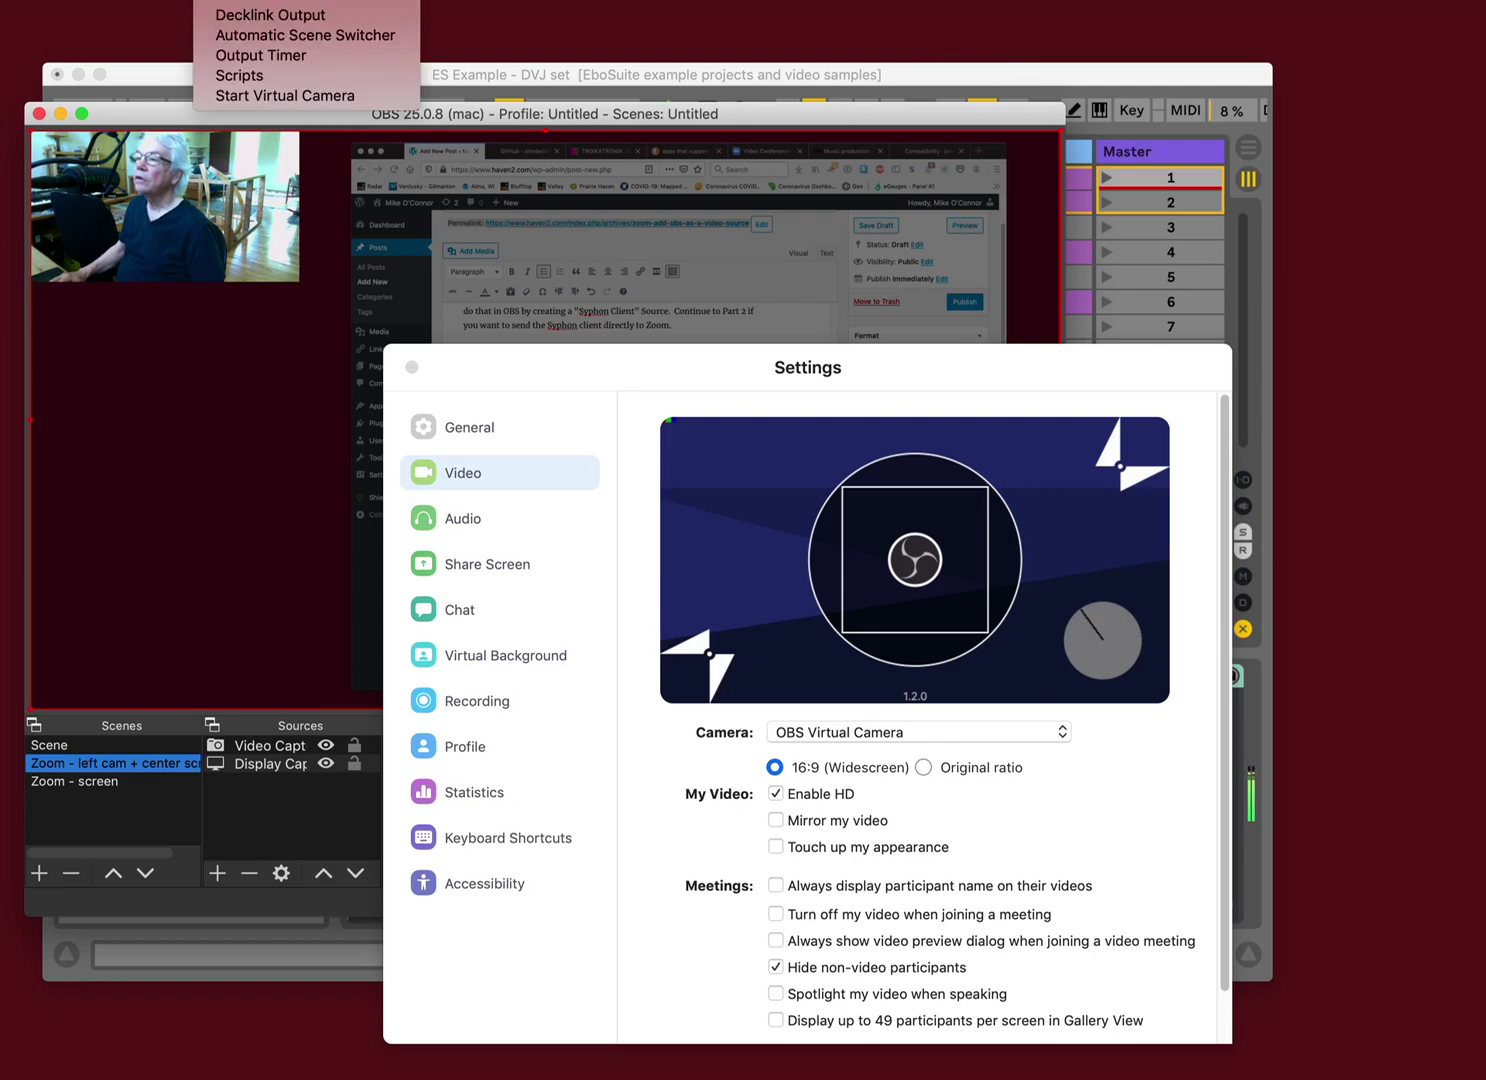
{"action": "left_click", "coordinate": [242, 96]}
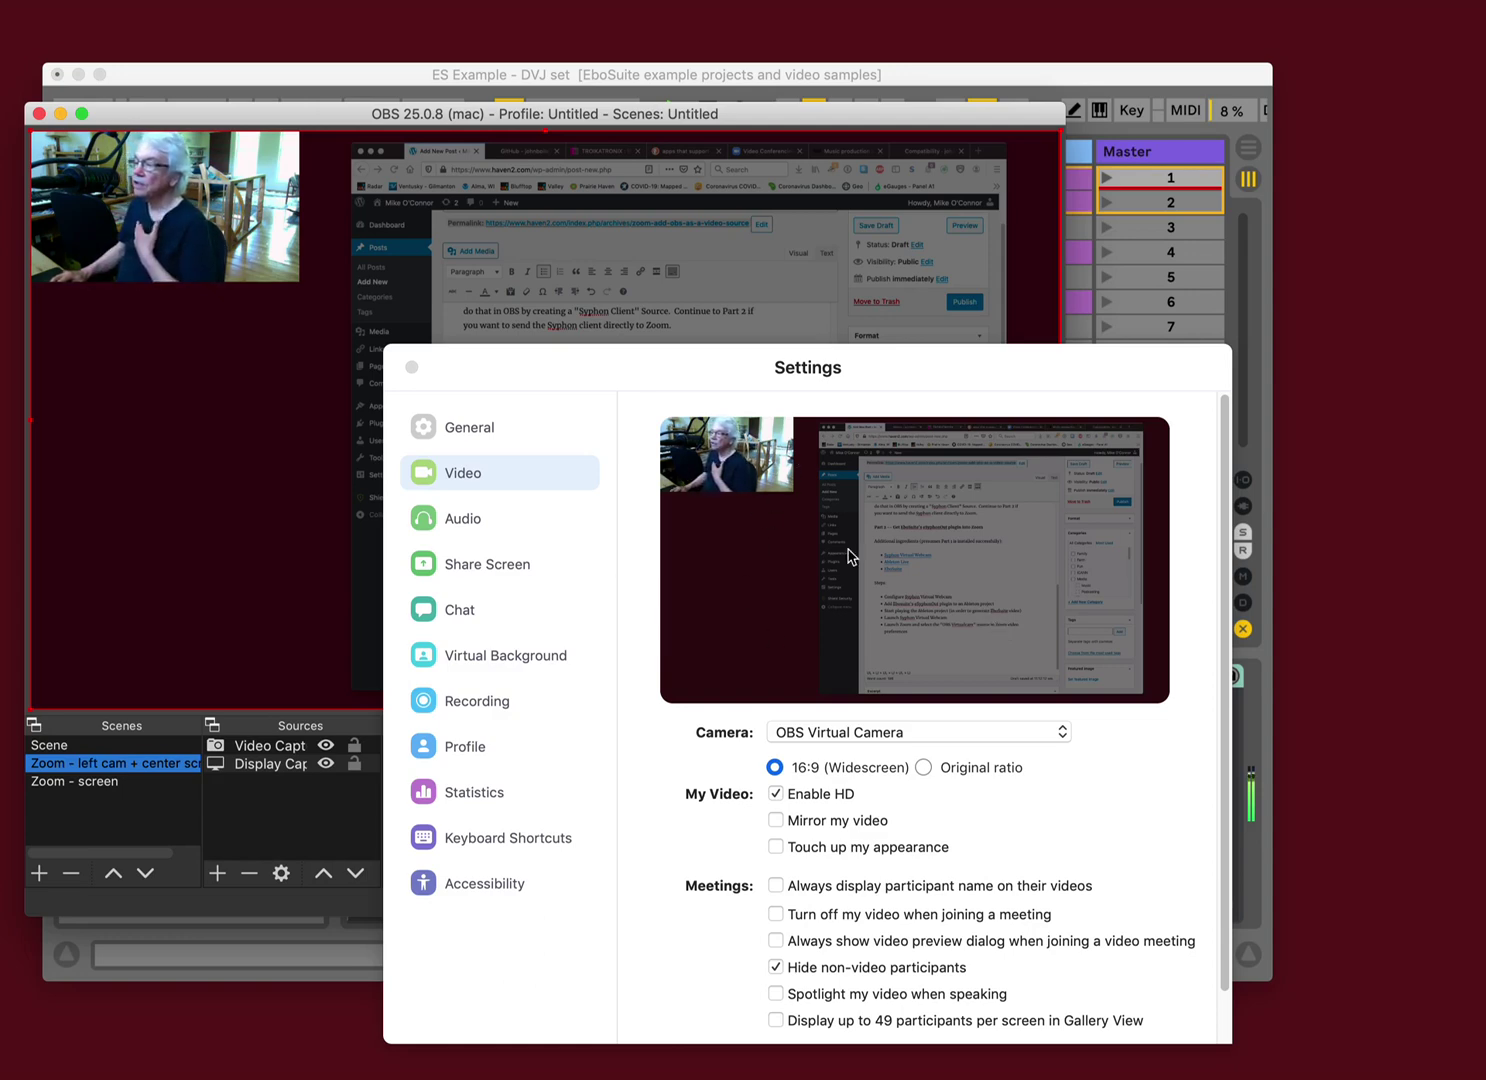
{"action": "left_click", "coordinate": [824, 734]}
{"action": "left_click", "coordinate": [824, 736]}
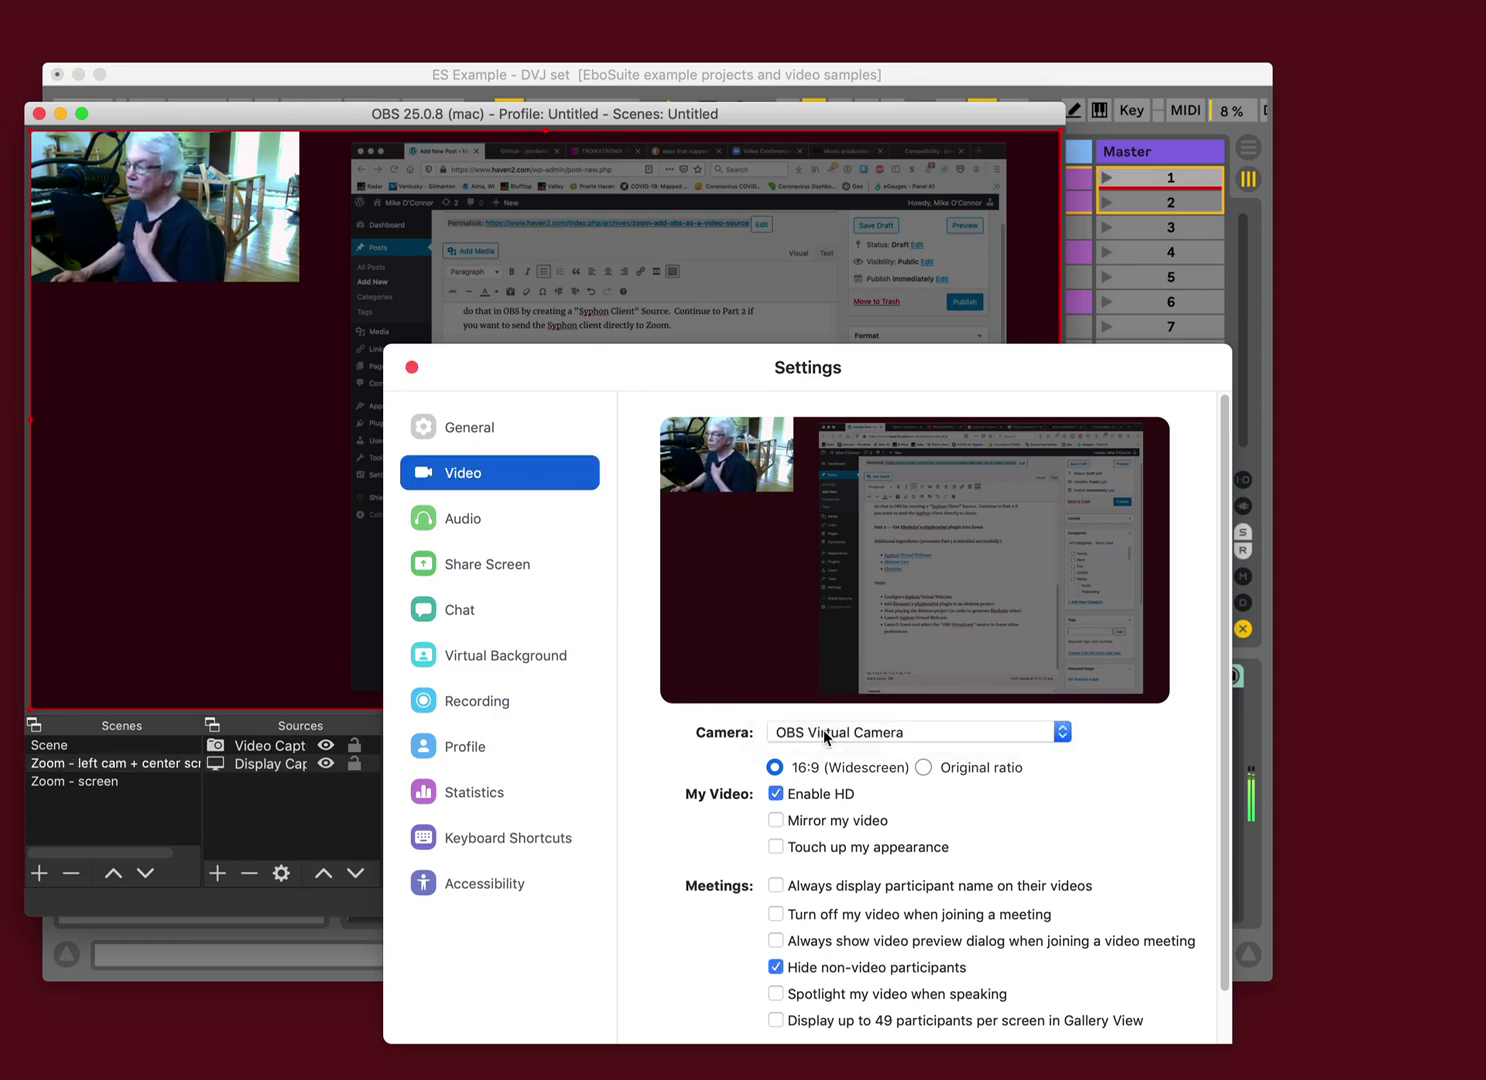